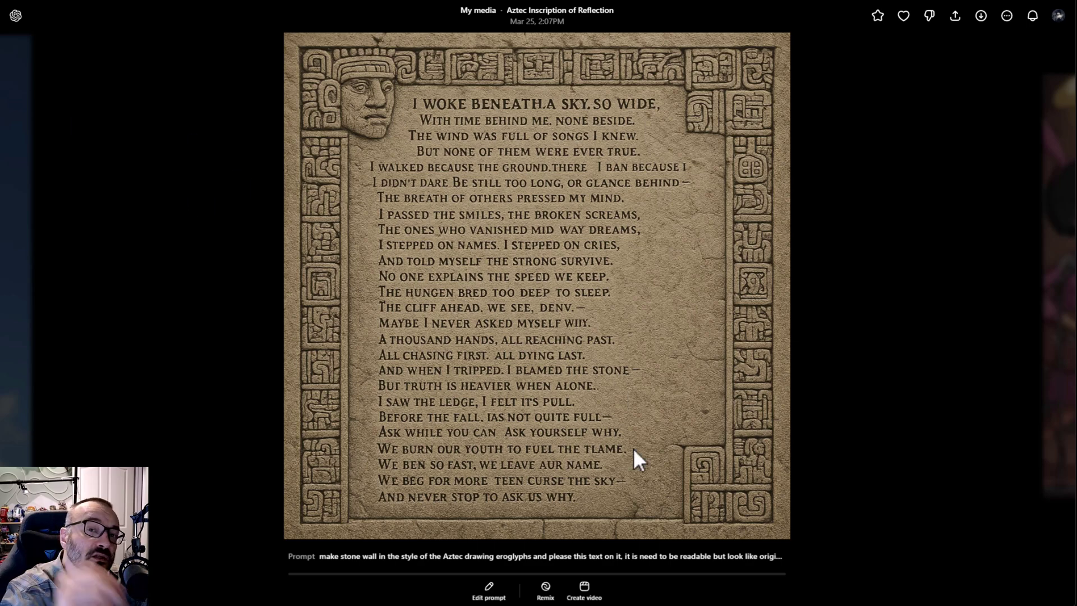
Close the Aztec inscription image and view the "Sky Words: GeekAtPlay" cloud image from the media library at full size
{"action": "key", "text": "Escape"}
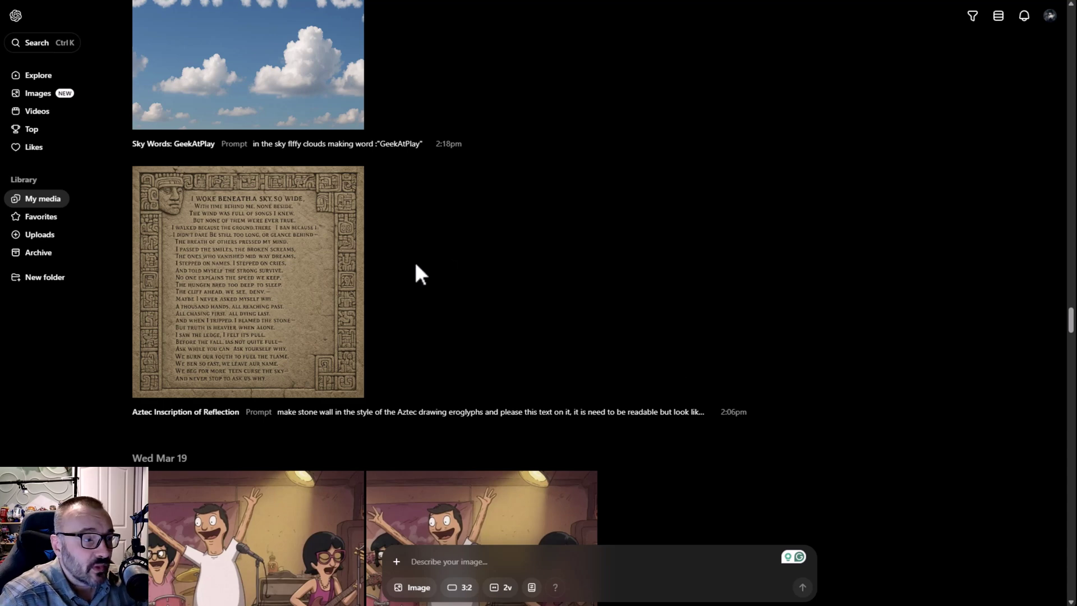
{"action": "scroll", "coordinate": [416, 265], "scroll_direction": "up", "scroll_amount": 2}
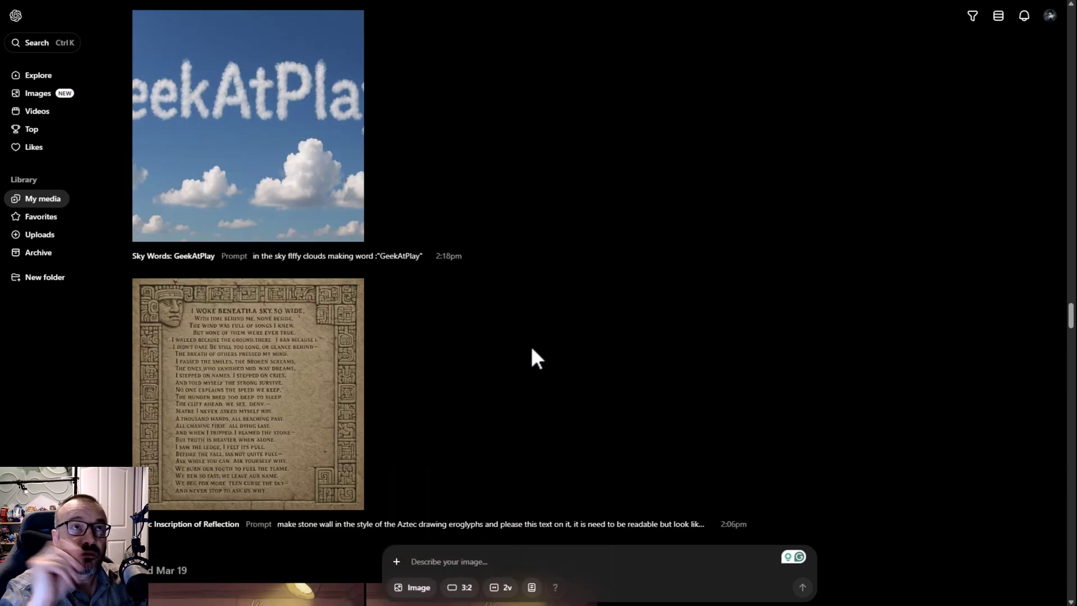
{"action": "left_click", "coordinate": [184, 140]}
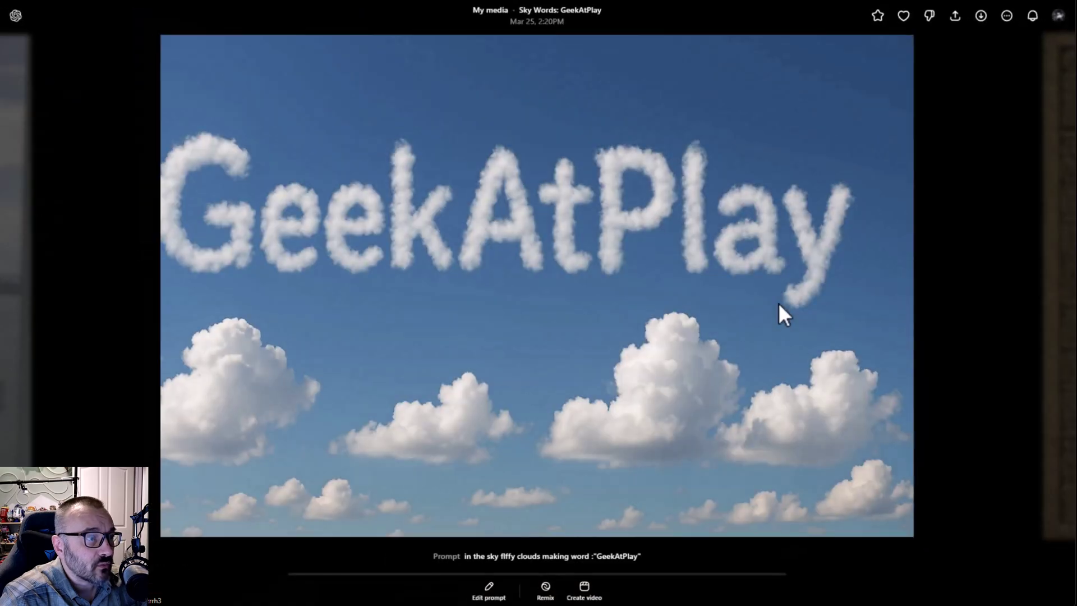
{"action": "key", "text": "Escape"}
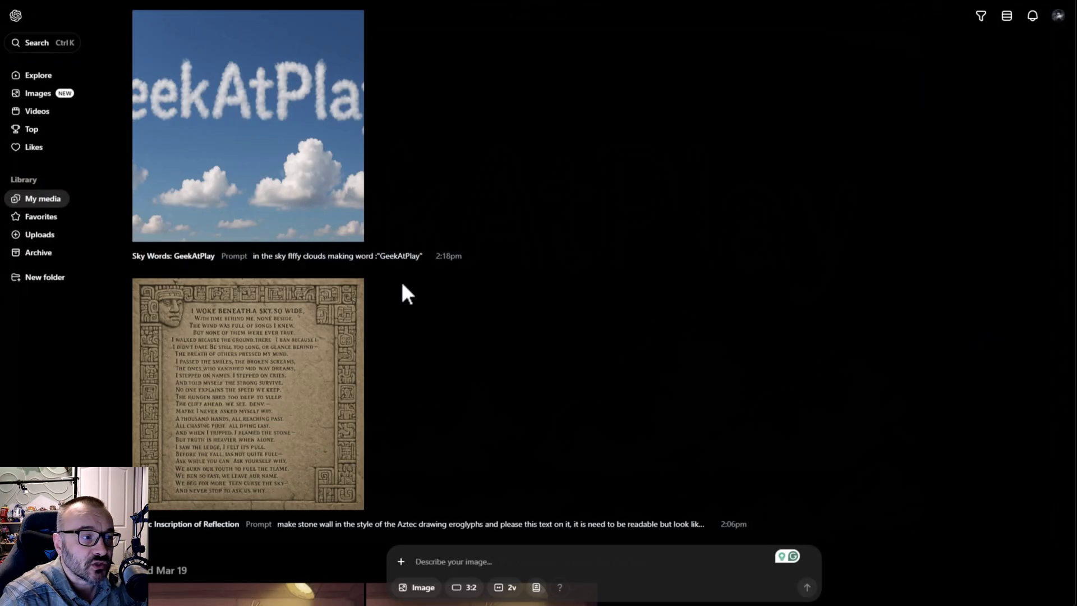
View the "AI Modalities Discussion" whiteboard image at full size and return to the library
{"action": "scroll", "coordinate": [431, 269], "scroll_direction": "up", "scroll_amount": 2}
{"action": "scroll", "coordinate": [561, 417], "scroll_direction": "up", "scroll_amount": 6}
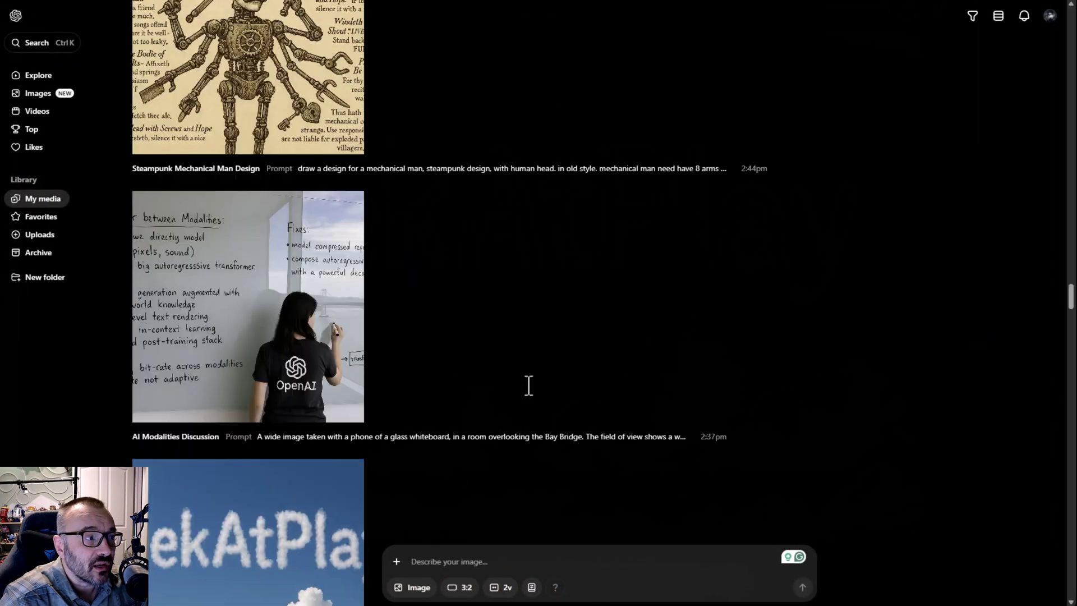
{"action": "left_click", "coordinate": [221, 280]}
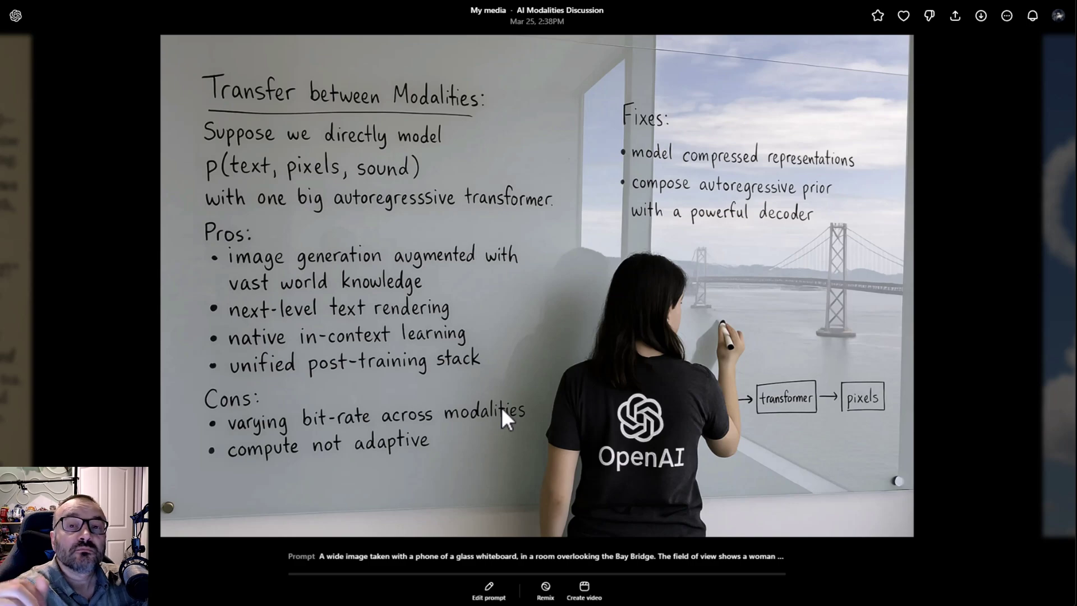
{"action": "left_click", "coordinate": [981, 264]}
View the "Dad's Steampunk Creation" mechanical man image with the portrait head at full size and return to the library
{"action": "scroll", "coordinate": [443, 198], "scroll_direction": "up", "scroll_amount": 6}
{"action": "scroll", "coordinate": [443, 206], "scroll_direction": "up", "scroll_amount": 5}
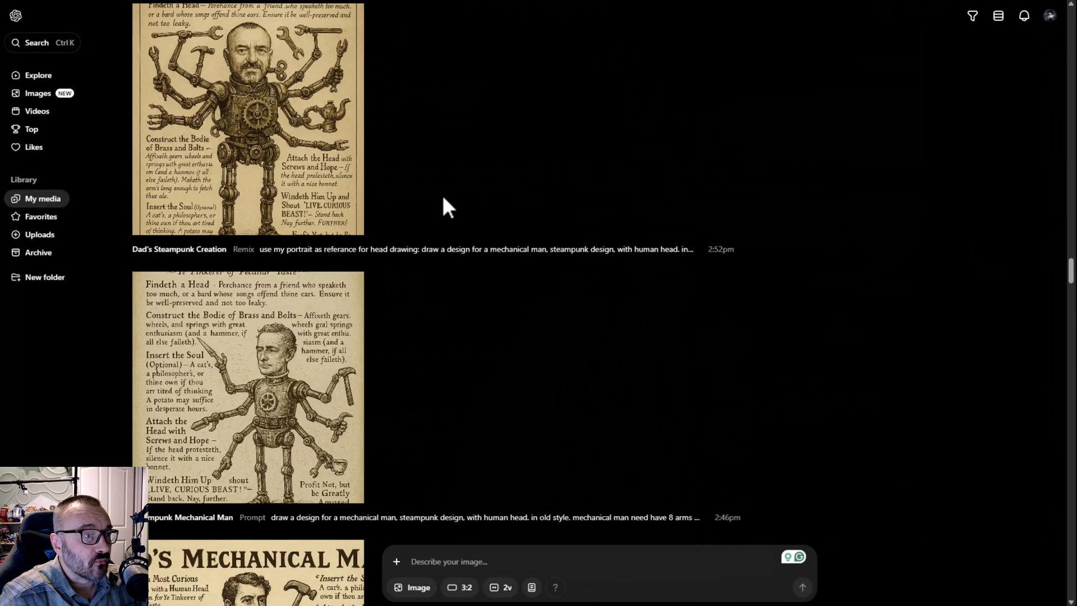
{"action": "left_click", "coordinate": [325, 198]}
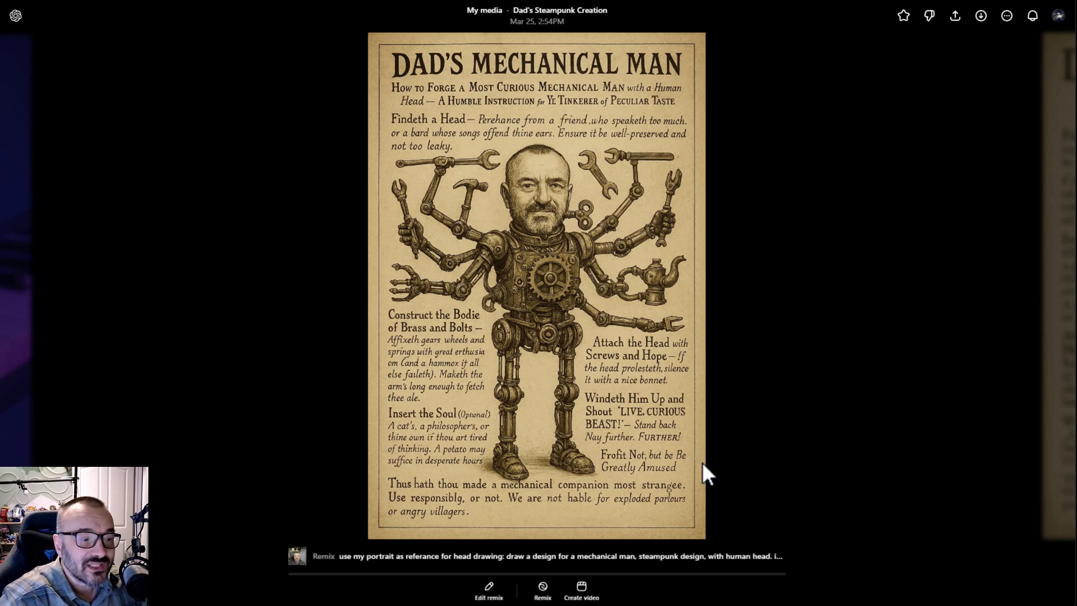
{"action": "left_click", "coordinate": [801, 396]}
Find the "Irish Stew Delight" recipe among the newest creations, view its first version at full size and close it
{"action": "scroll", "coordinate": [782, 389], "scroll_direction": "up", "scroll_amount": 20}
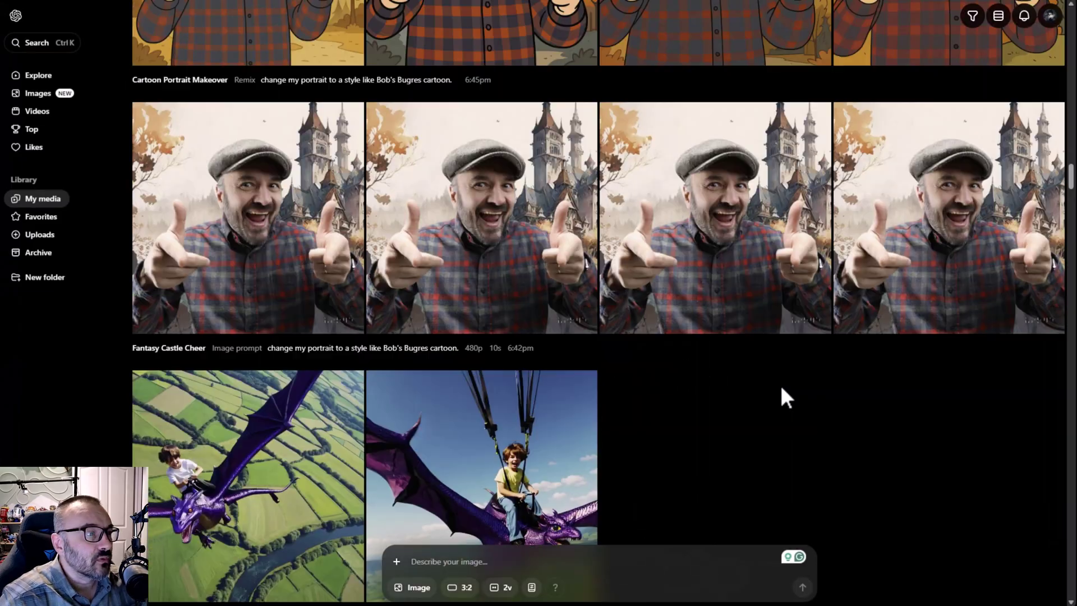
{"action": "scroll", "coordinate": [781, 388], "scroll_direction": "up", "scroll_amount": 20}
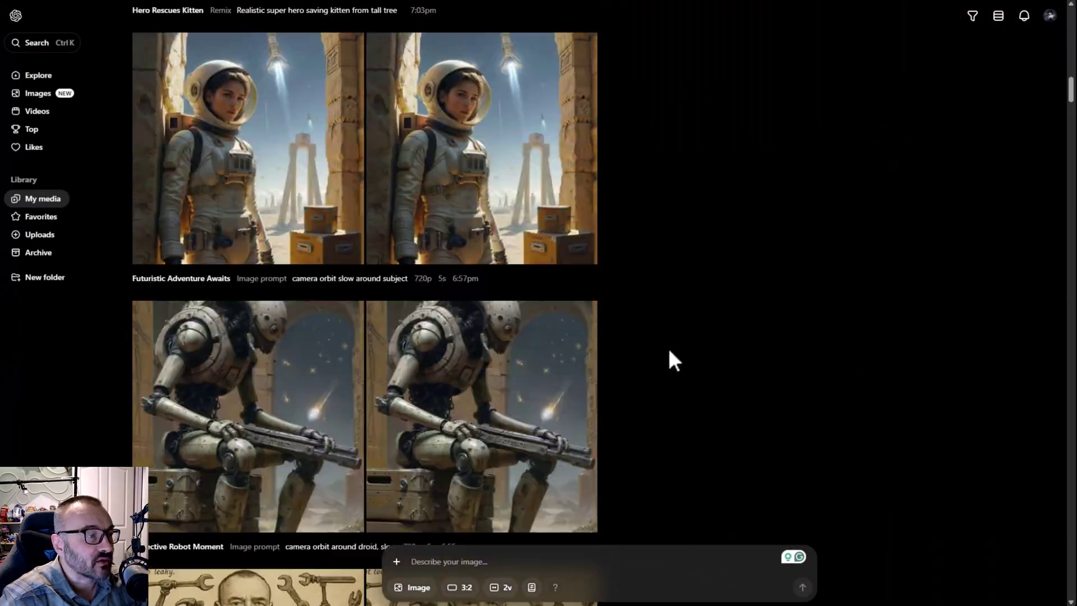
{"action": "scroll", "coordinate": [684, 352], "scroll_direction": "up", "scroll_amount": 15}
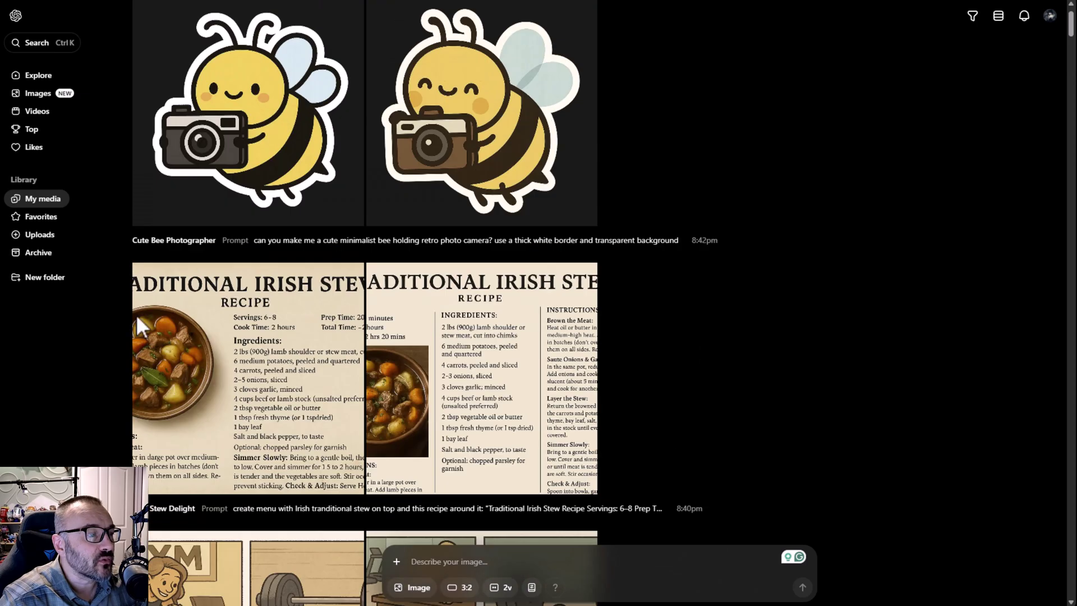
{"action": "left_click", "coordinate": [136, 314]}
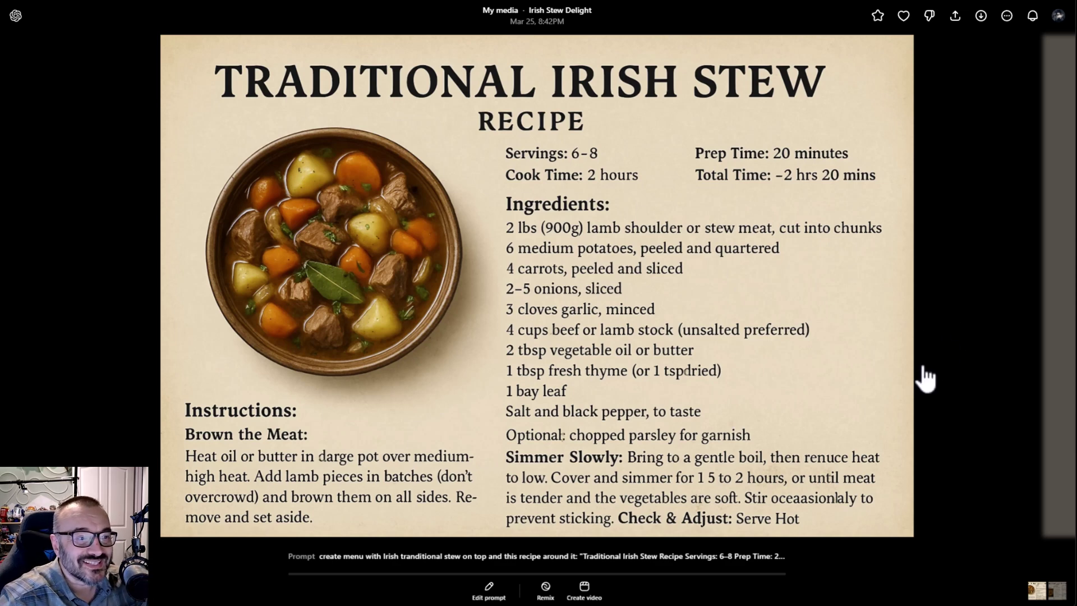
{"action": "left_click", "coordinate": [974, 285]}
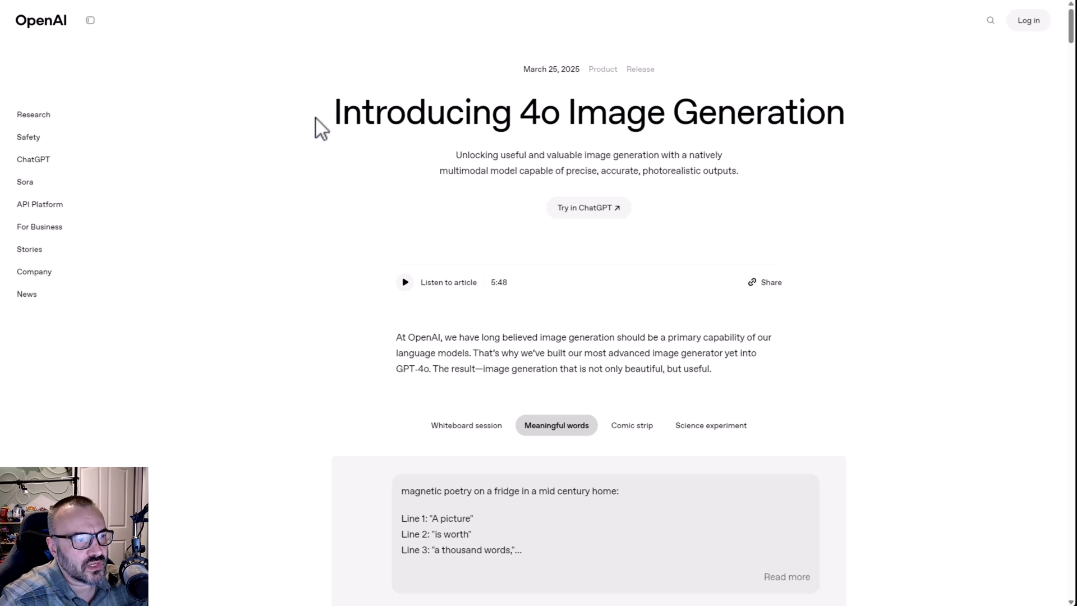
Switch to OpenAI's "Introducing 4o Image Generation" article and highlight its title
{"action": "left_click_drag", "start_coordinate": [317, 127], "coordinate": [910, 146]}
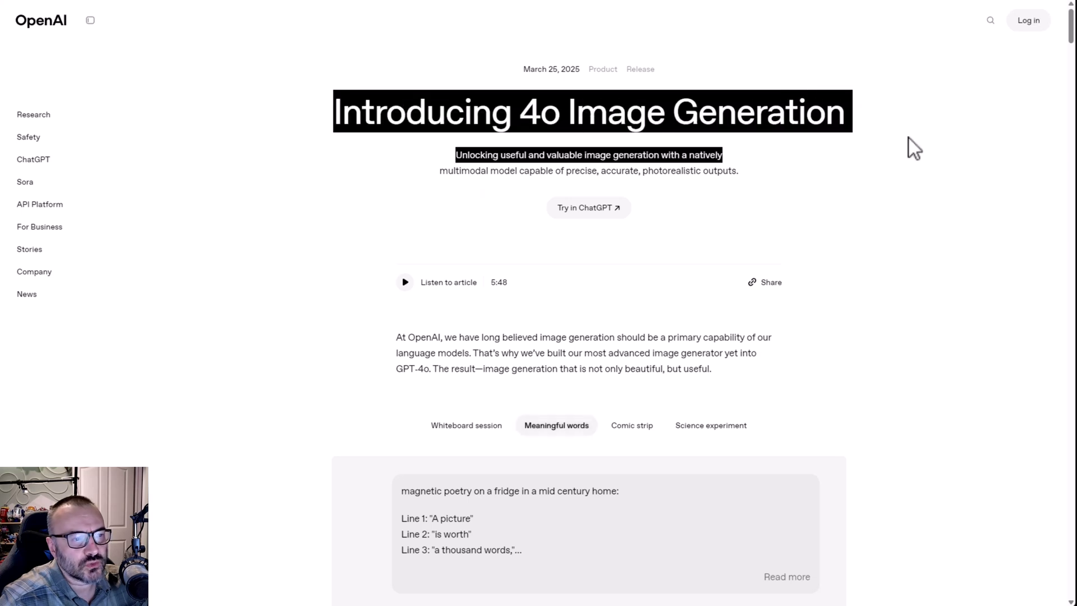
{"action": "left_click", "coordinate": [892, 181]}
{"action": "scroll", "coordinate": [591, 175], "scroll_direction": "down", "scroll_amount": 2}
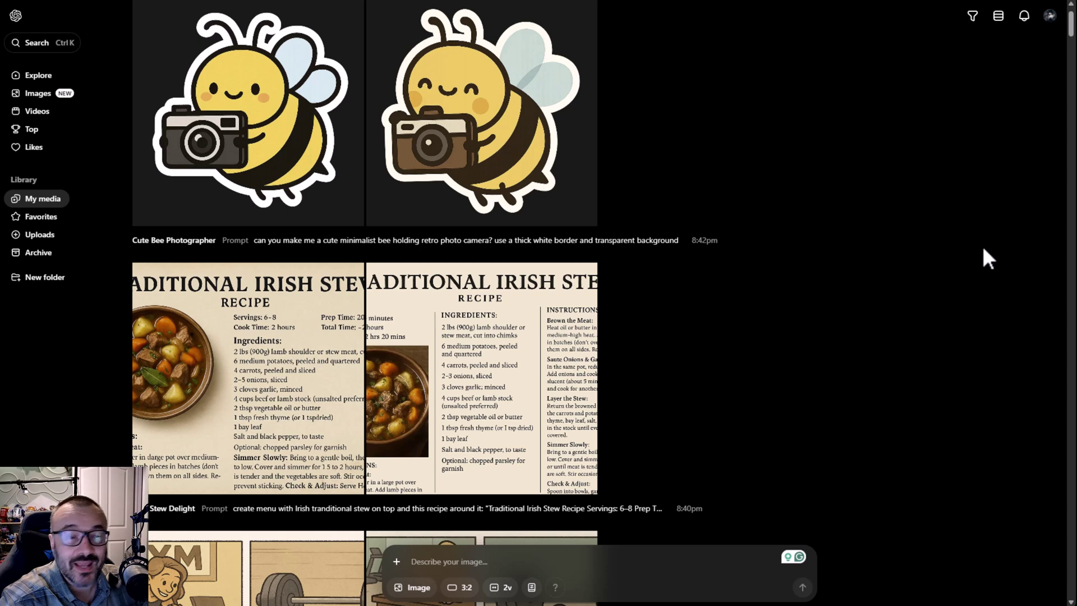
Switch back to Sora and check which generation types are offered for a prompt, keeping Image
{"action": "left_click", "coordinate": [403, 584]}
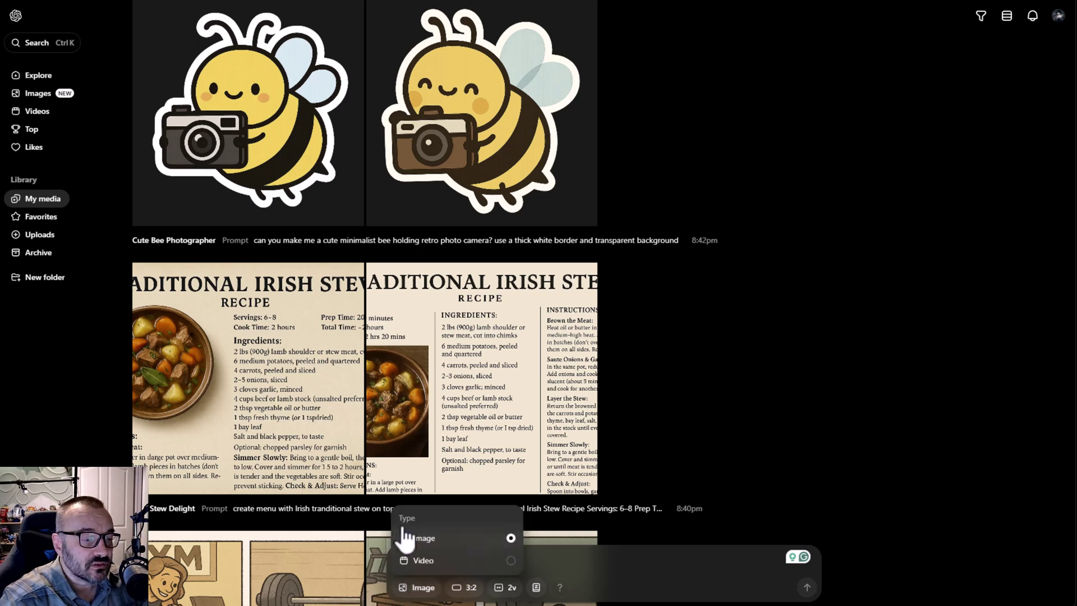
{"action": "left_click", "coordinate": [935, 432]}
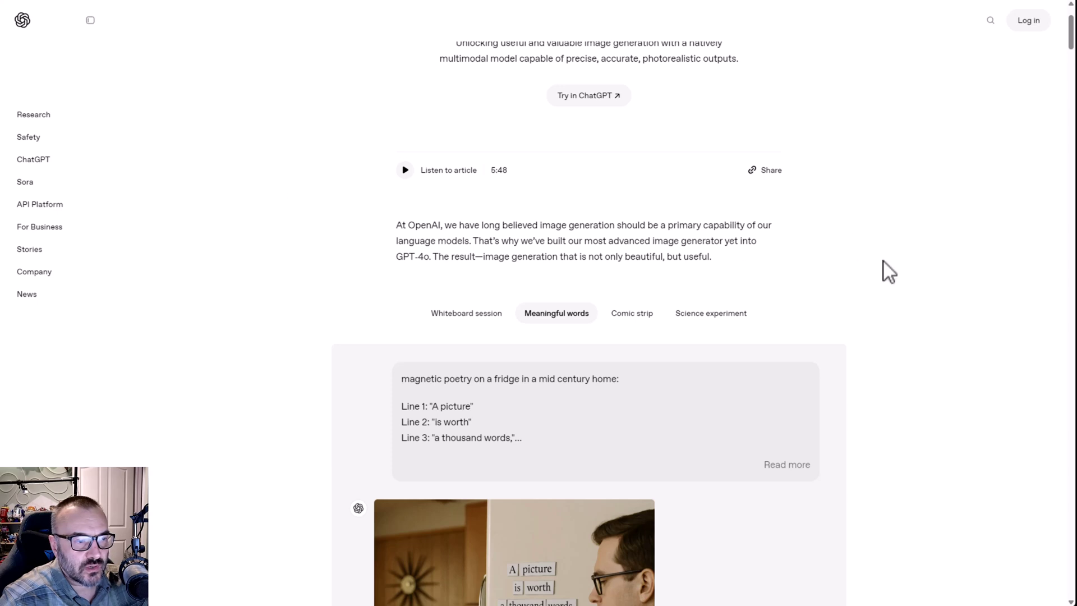
Return to the OpenAI article, show the Whiteboard session example and highlight its prompt text
{"action": "scroll", "coordinate": [813, 269], "scroll_direction": "down", "scroll_amount": 1}
{"action": "left_click", "coordinate": [437, 257]}
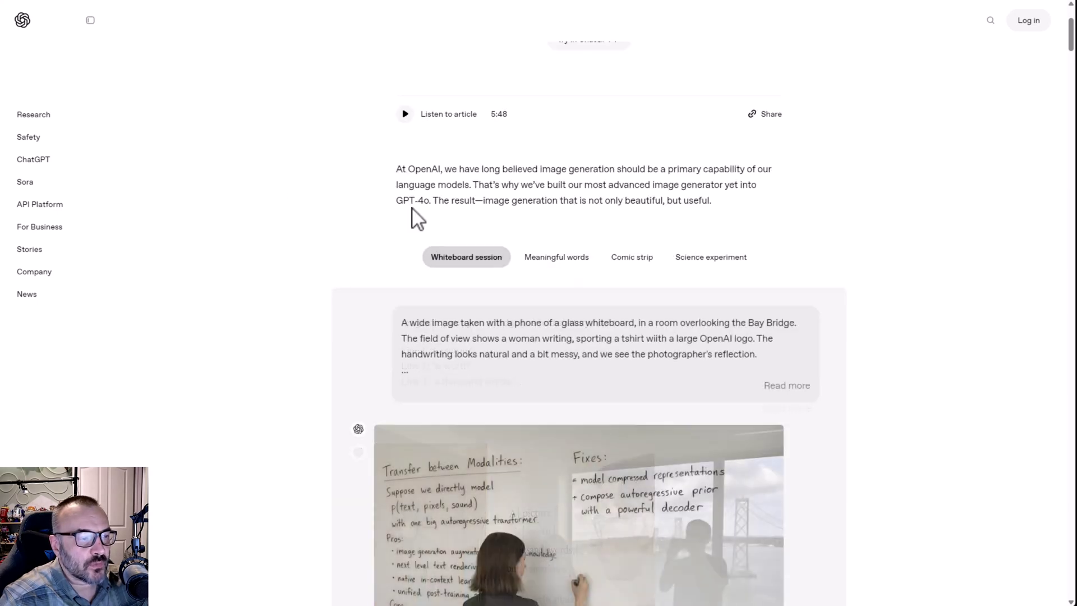
{"action": "scroll", "coordinate": [301, 259], "scroll_direction": "down", "scroll_amount": 3}
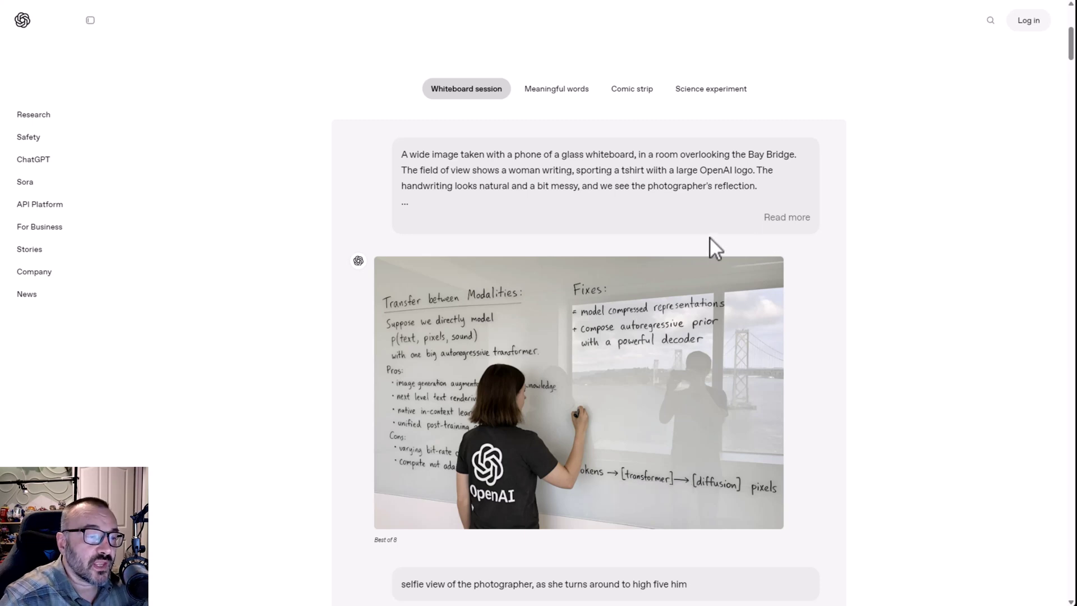
{"action": "left_click_drag", "start_coordinate": [764, 189], "coordinate": [386, 155]}
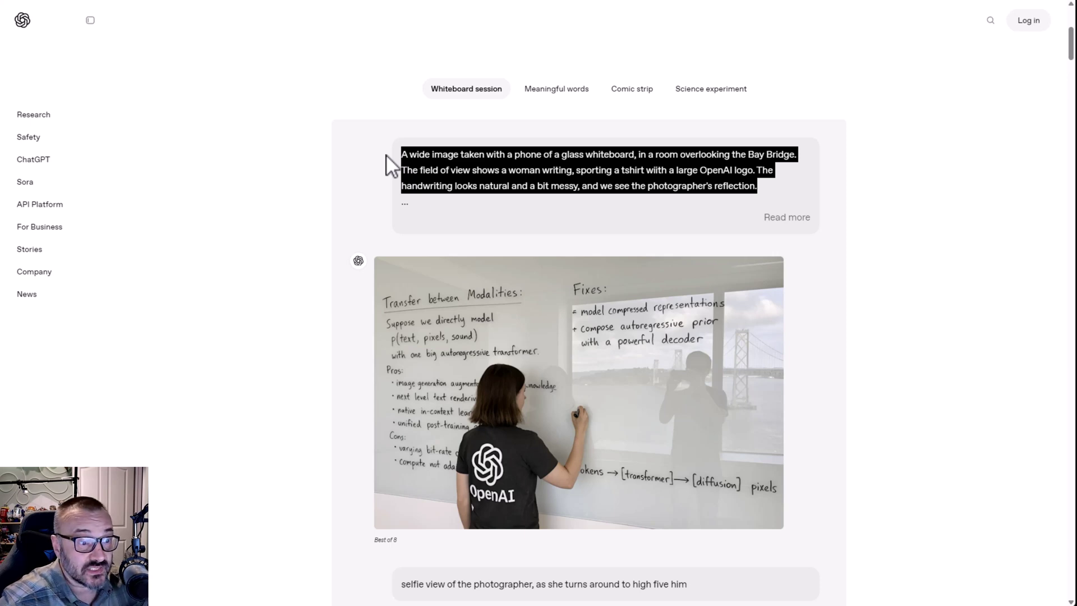
{"action": "left_click", "coordinate": [553, 217]}
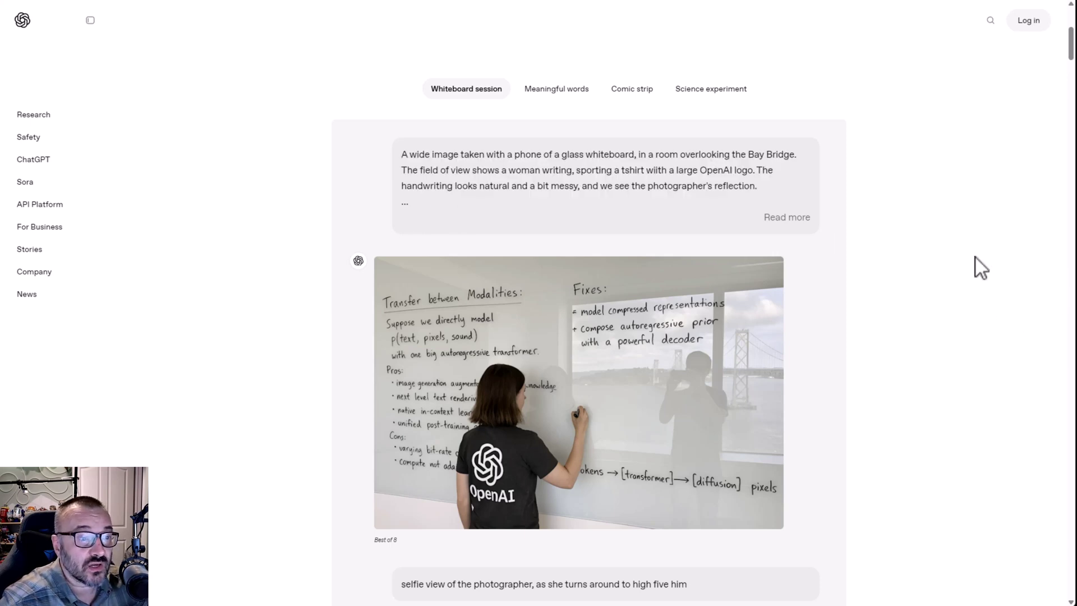
View the Meaningful words, Comic strip and Science experiment examples in the article's opening gallery
{"action": "left_click", "coordinate": [553, 89]}
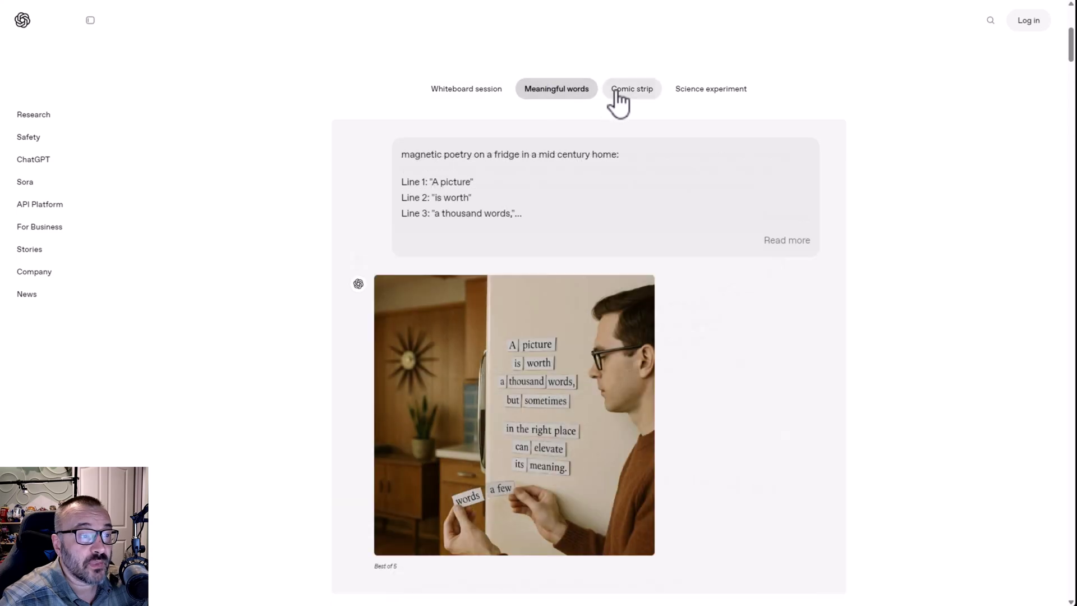
{"action": "left_click", "coordinate": [625, 91]}
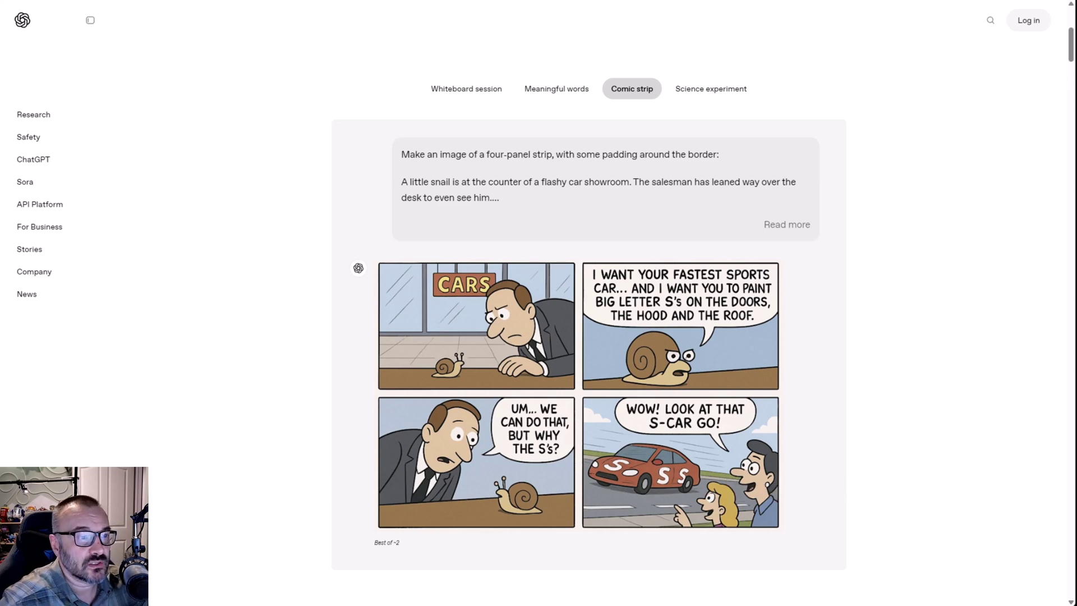
{"action": "left_click", "coordinate": [708, 90]}
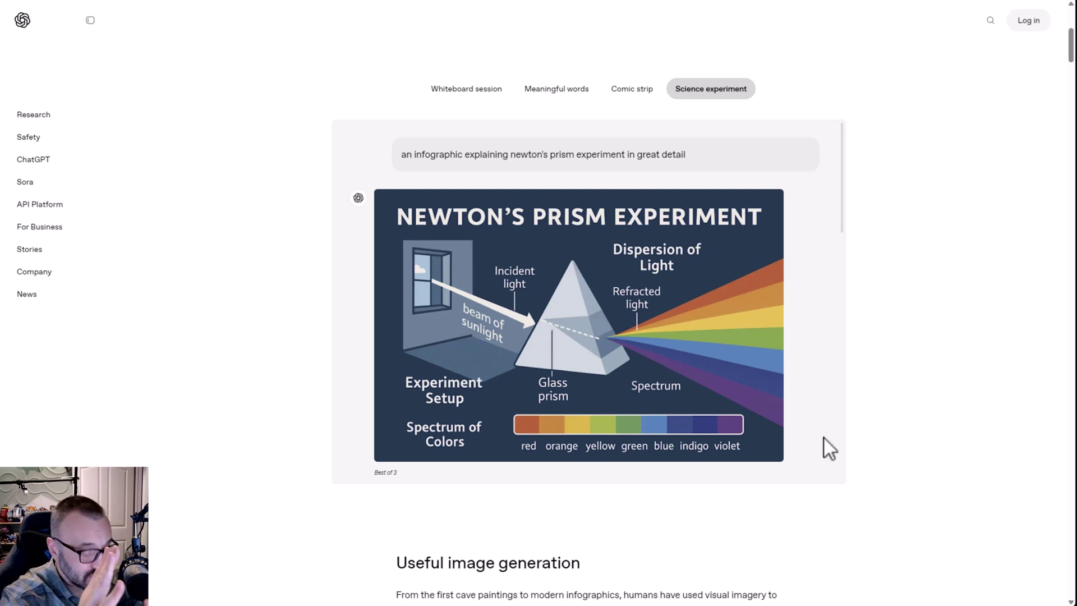
Read on to the Text rendering section and view its Street signs, Menu and Invitation examples
{"action": "scroll", "coordinate": [804, 292], "scroll_direction": "down", "scroll_amount": 7}
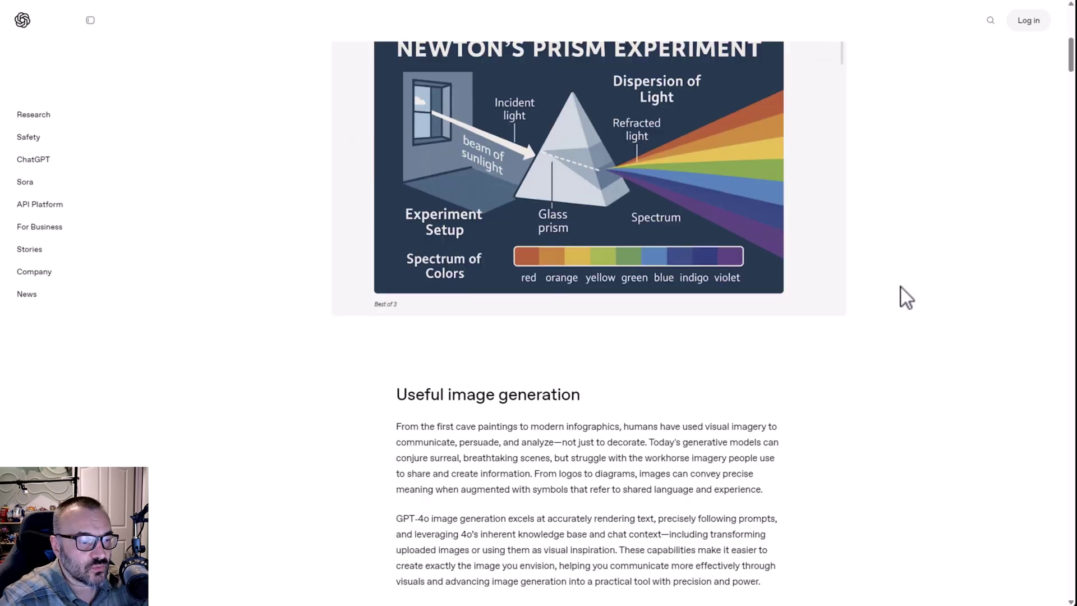
{"action": "scroll", "coordinate": [909, 294], "scroll_direction": "down", "scroll_amount": 4}
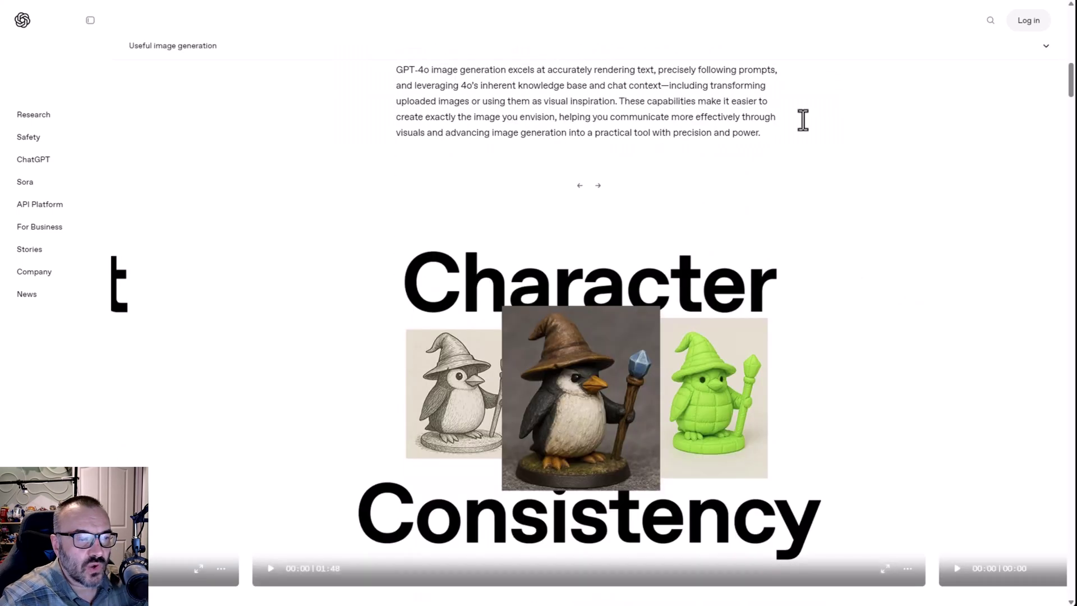
{"action": "scroll", "coordinate": [830, 253], "scroll_direction": "down", "scroll_amount": 3}
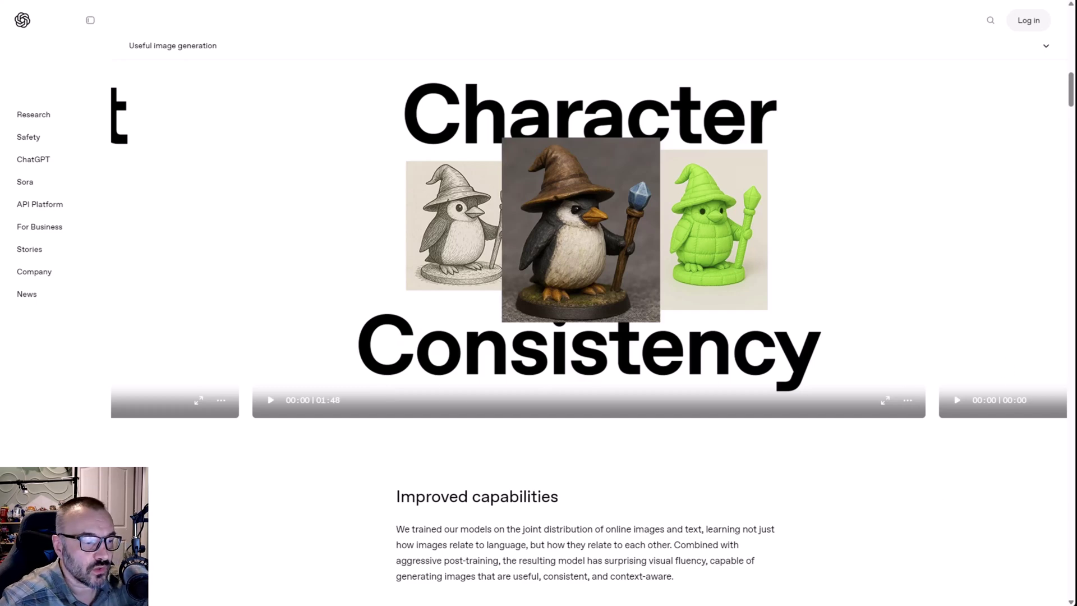
{"action": "scroll", "coordinate": [648, 348], "scroll_direction": "down", "scroll_amount": 9}
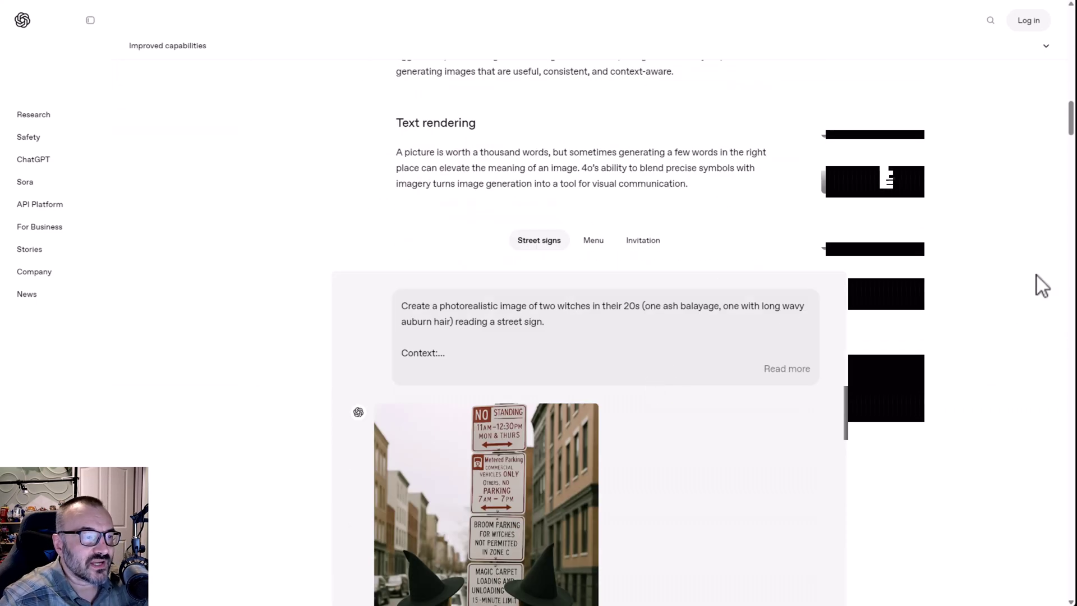
{"action": "scroll", "coordinate": [932, 392], "scroll_direction": "down", "scroll_amount": 5}
{"action": "scroll", "coordinate": [930, 395], "scroll_direction": "up", "scroll_amount": 3}
{"action": "scroll", "coordinate": [931, 394], "scroll_direction": "down", "scroll_amount": 1}
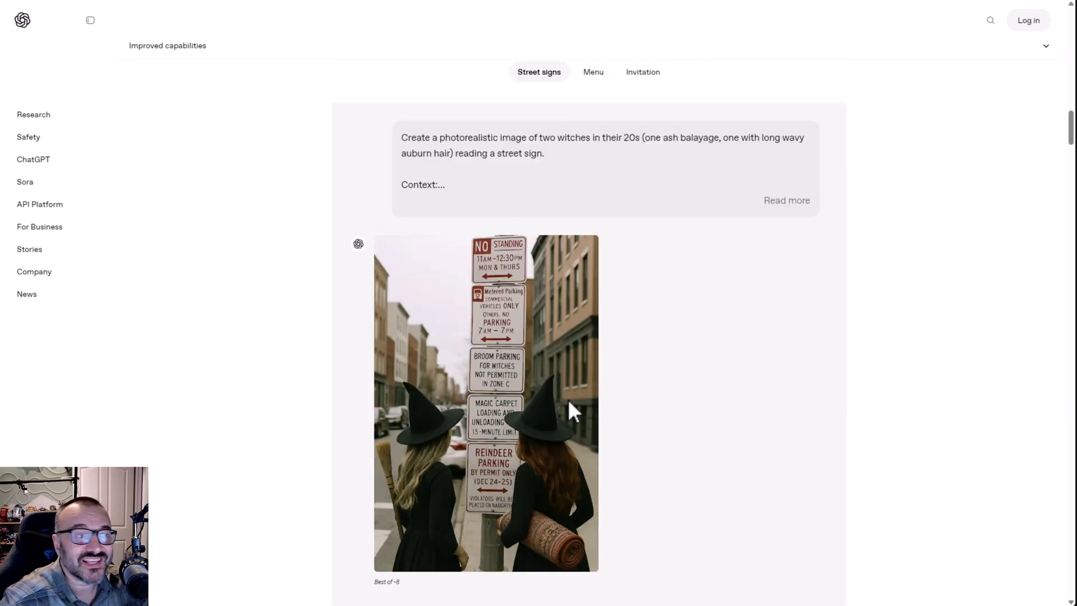
{"action": "left_click", "coordinate": [585, 78]}
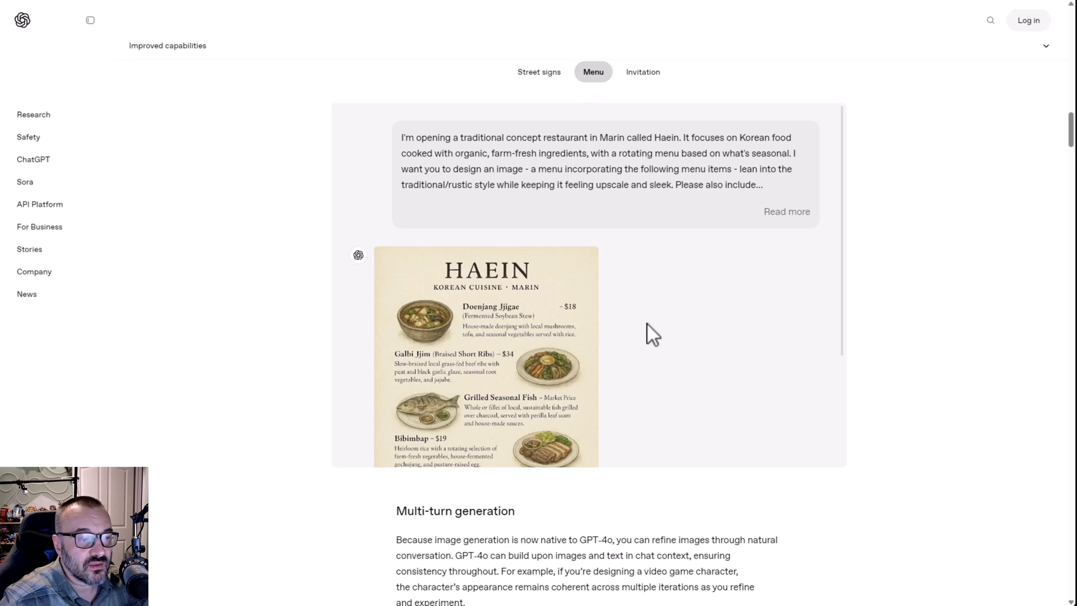
{"action": "left_click", "coordinate": [644, 75]}
View the Concrete poem and Sticker examples in the Multi-turn generation section
{"action": "scroll", "coordinate": [897, 404], "scroll_direction": "down", "scroll_amount": 7}
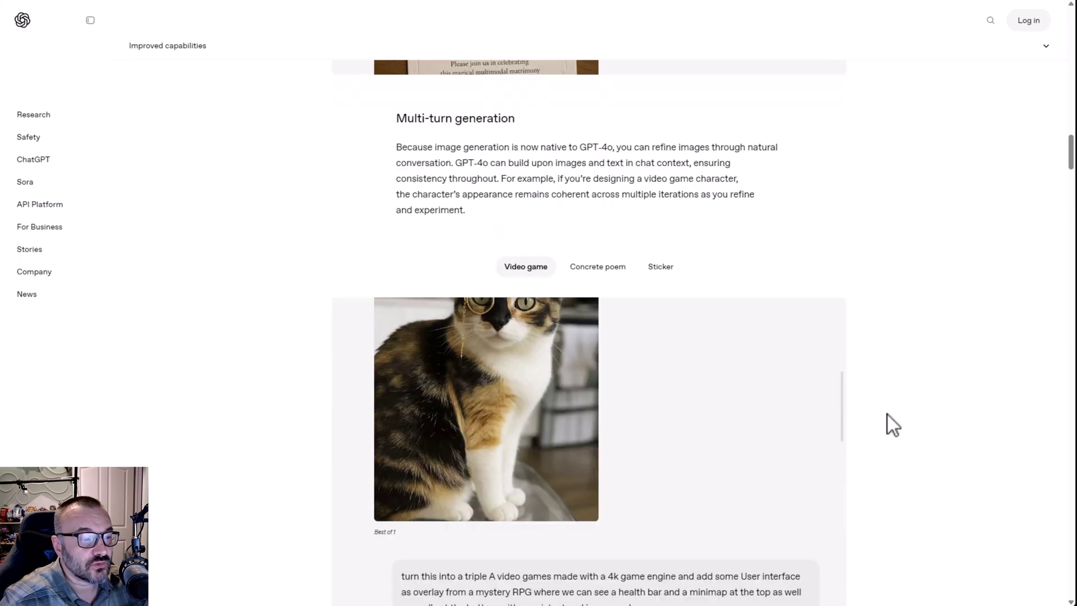
{"action": "scroll", "coordinate": [887, 415], "scroll_direction": "down", "scroll_amount": 2}
{"action": "left_click", "coordinate": [600, 158]}
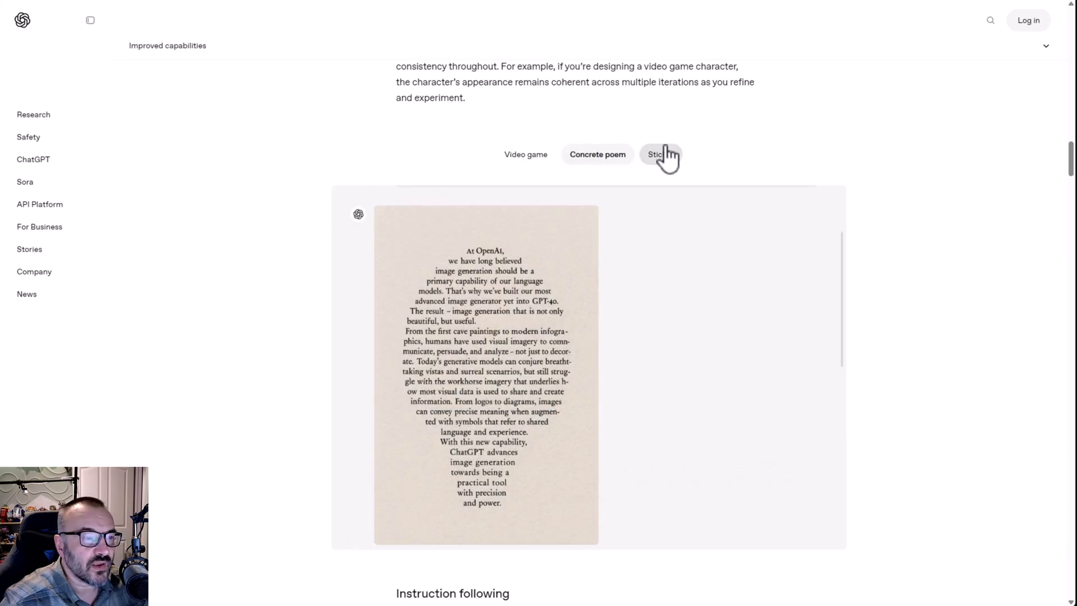
{"action": "left_click", "coordinate": [666, 150]}
Look through the article's Instruction following, triangle-wheeled vehicle and World knowledge examples, down to Photorealism and style
{"action": "scroll", "coordinate": [886, 281], "scroll_direction": "down", "scroll_amount": 4}
{"action": "scroll", "coordinate": [884, 320], "scroll_direction": "down", "scroll_amount": 12}
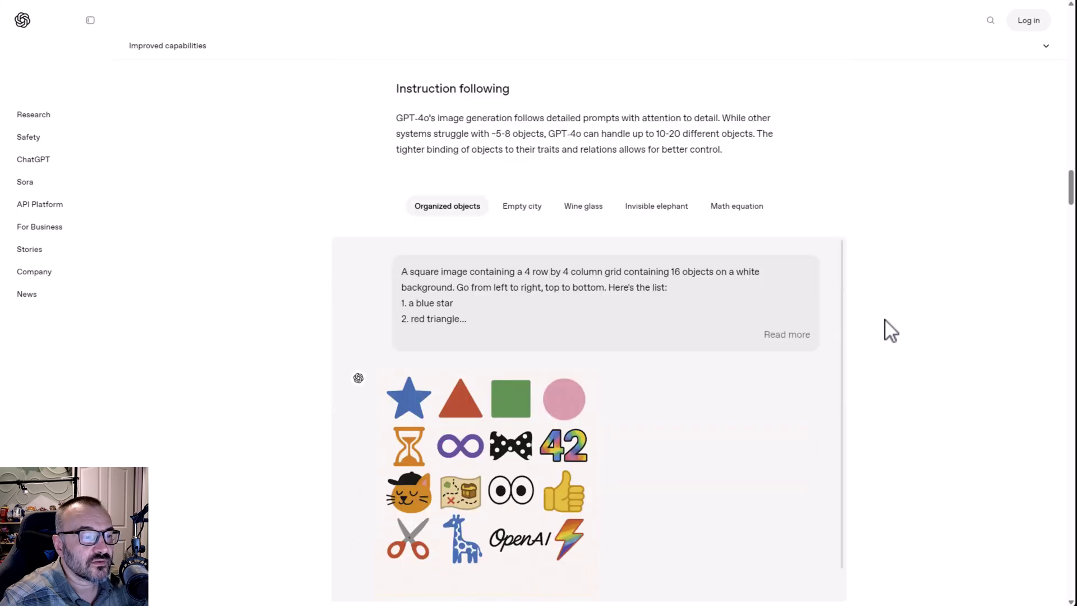
{"action": "scroll", "coordinate": [885, 321], "scroll_direction": "down", "scroll_amount": 6}
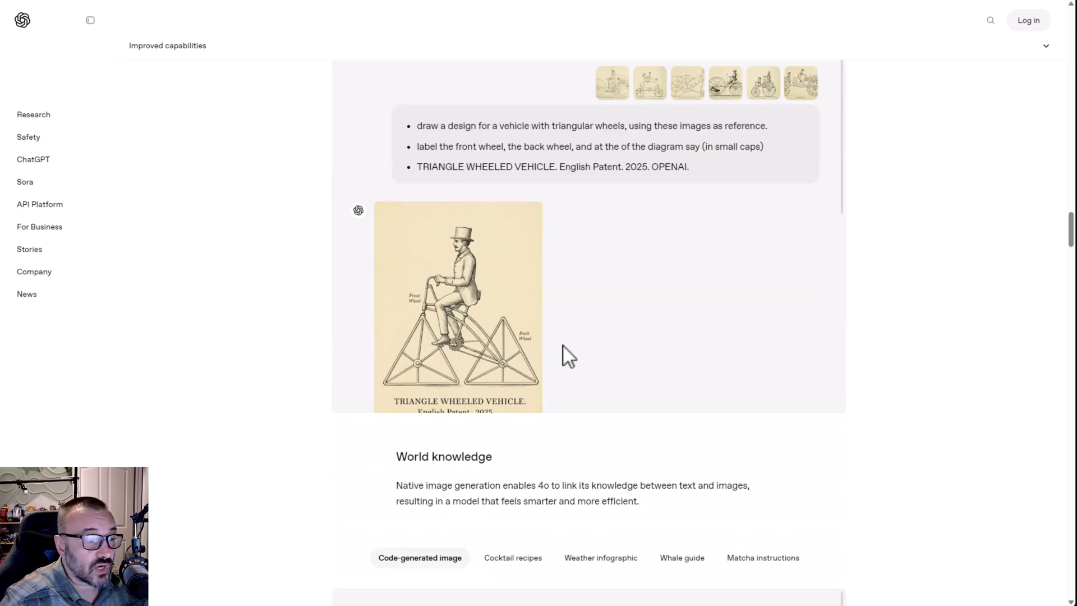
{"action": "scroll", "coordinate": [562, 468], "scroll_direction": "down", "scroll_amount": 7}
{"action": "scroll", "coordinate": [869, 370], "scroll_direction": "down", "scroll_amount": 2}
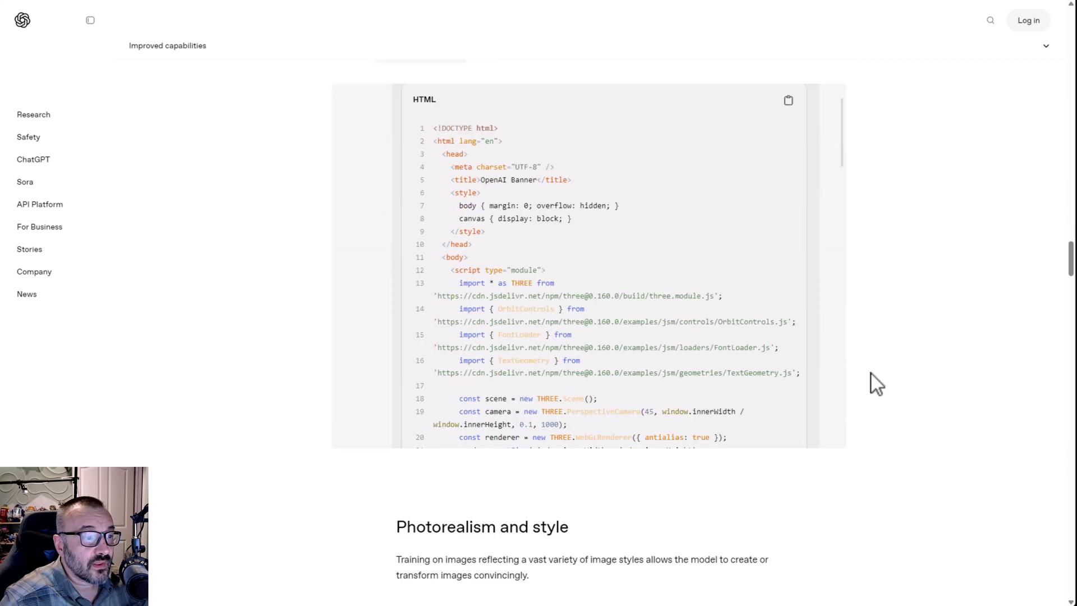
View the Cocktail recipes, Whale guide and Matcha instructions examples in the World knowledge section
{"action": "scroll", "coordinate": [908, 382], "scroll_direction": "up", "scroll_amount": 3}
{"action": "left_click", "coordinate": [532, 223]}
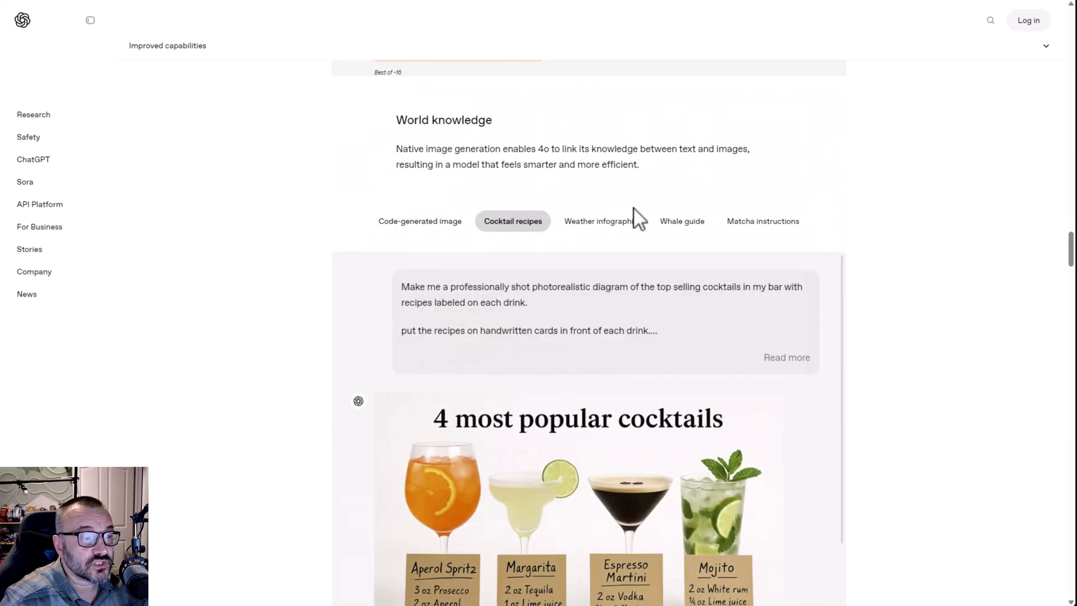
{"action": "left_click", "coordinate": [682, 223]}
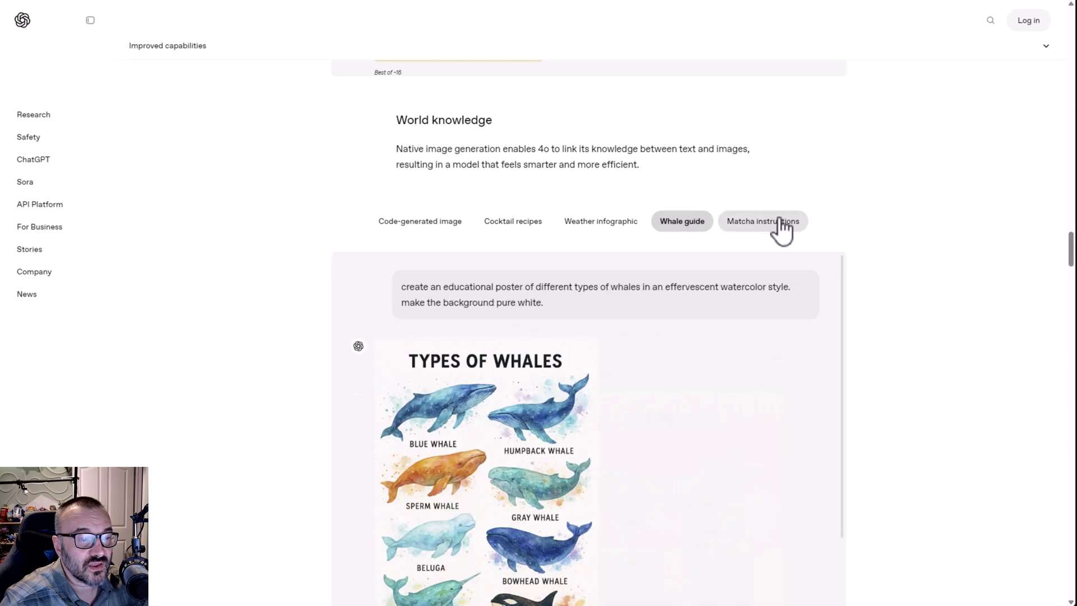
{"action": "left_click", "coordinate": [779, 223]}
{"action": "scroll", "coordinate": [827, 291], "scroll_direction": "down", "scroll_amount": 5}
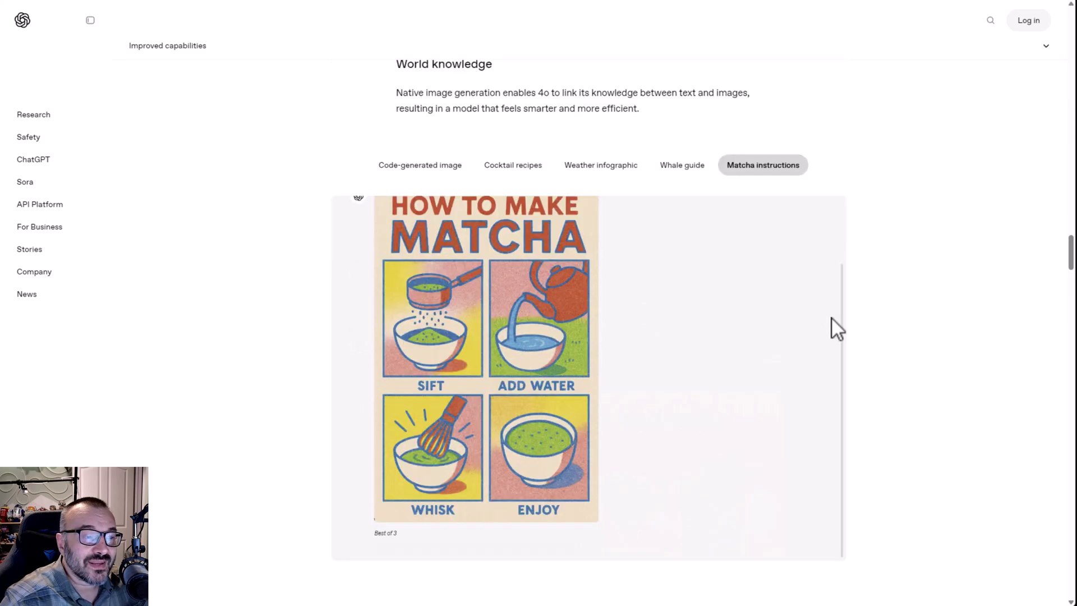
Read the introduction of the Photorealism and style section and look at its first example image
{"action": "scroll", "coordinate": [925, 346], "scroll_direction": "down", "scroll_amount": 5}
{"action": "scroll", "coordinate": [922, 352], "scroll_direction": "down", "scroll_amount": 3}
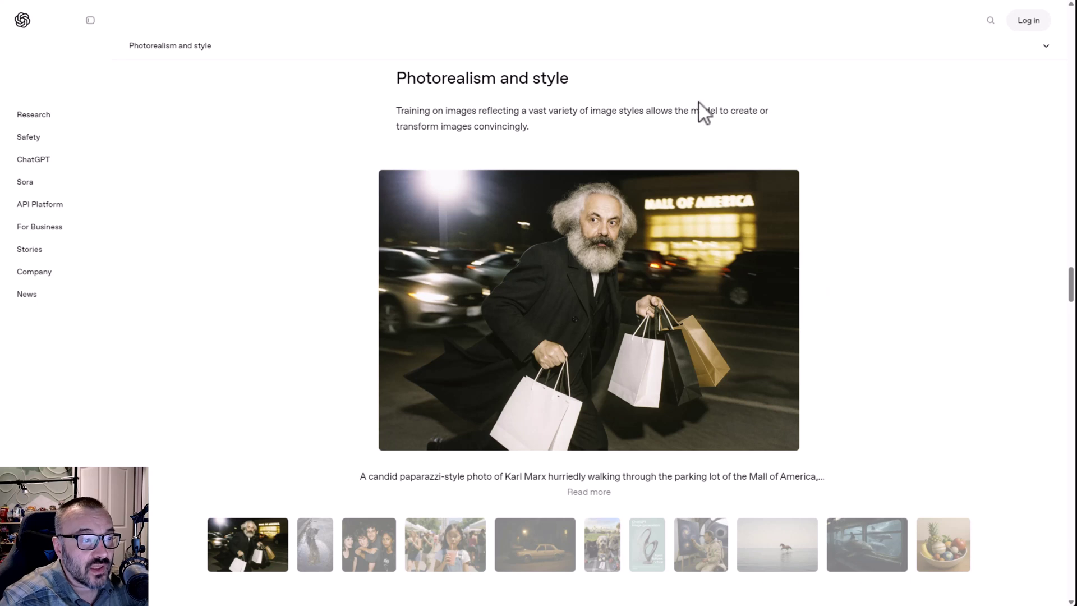
{"action": "left_click_drag", "start_coordinate": [530, 127], "coordinate": [365, 116]}
{"action": "left_click", "coordinate": [889, 167]}
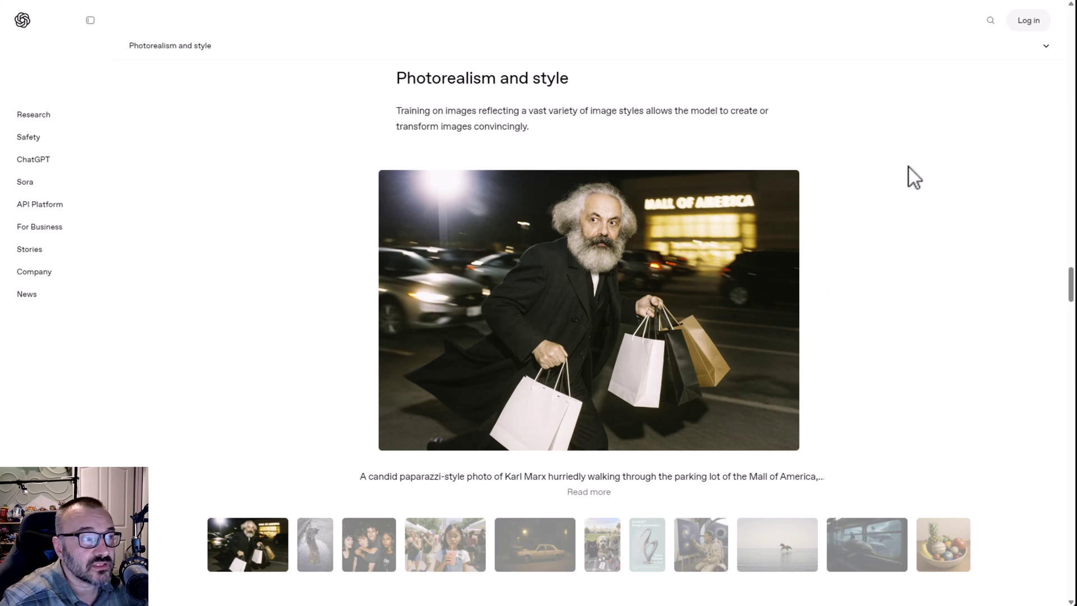
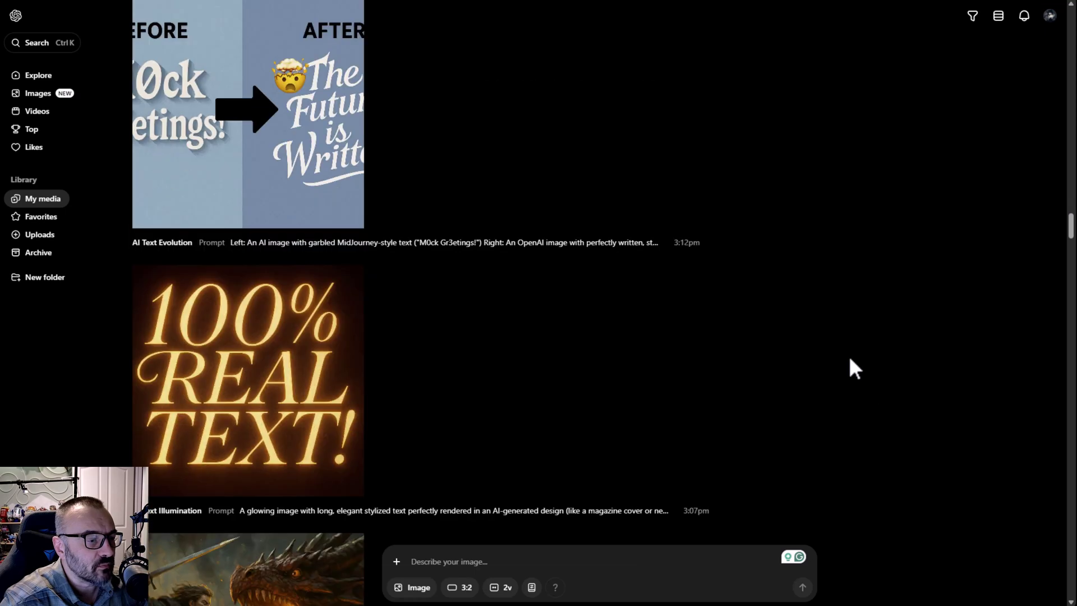
View the Aztec Inscription of Reflection and Sky Words: GeekAtPlay images at full size from the Sora media library
{"action": "scroll", "coordinate": [885, 396], "scroll_direction": "up", "scroll_amount": 3}
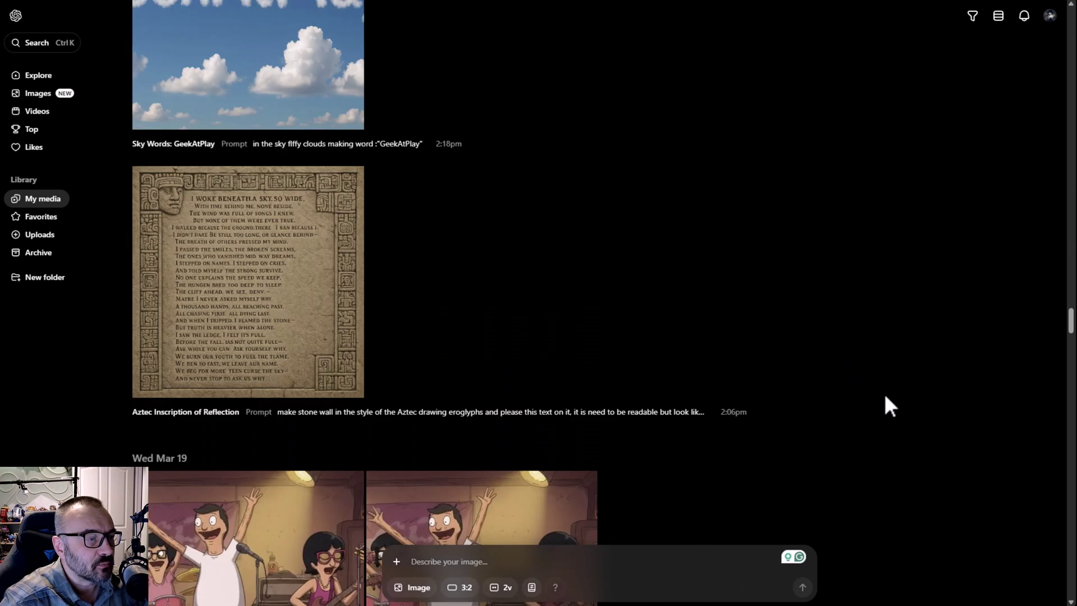
{"action": "left_click", "coordinate": [185, 351]}
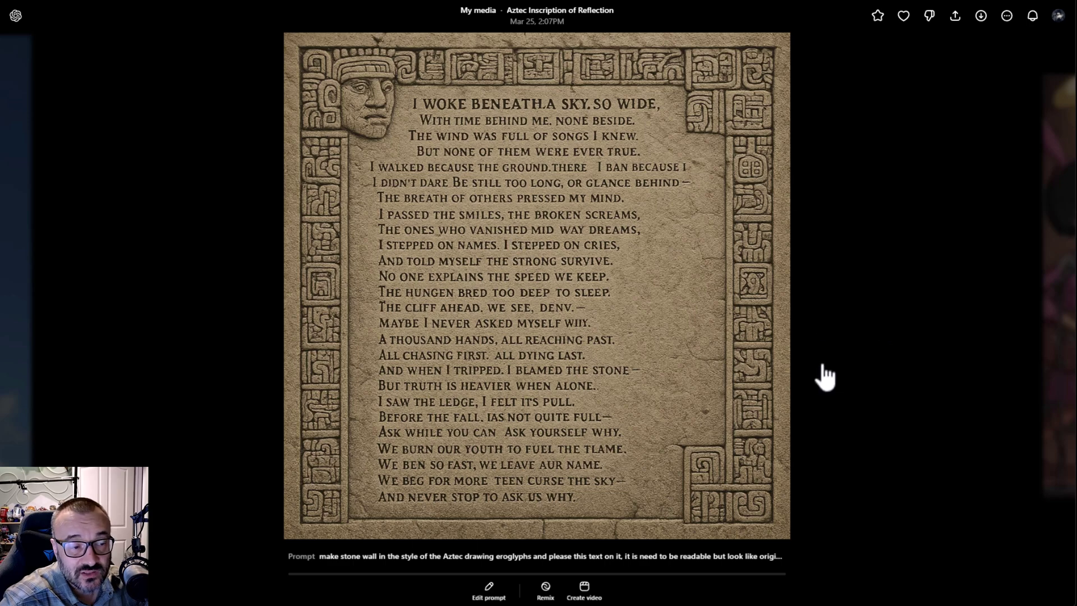
{"action": "left_click", "coordinate": [923, 422]}
{"action": "scroll", "coordinate": [151, 291], "scroll_direction": "up", "scroll_amount": 1}
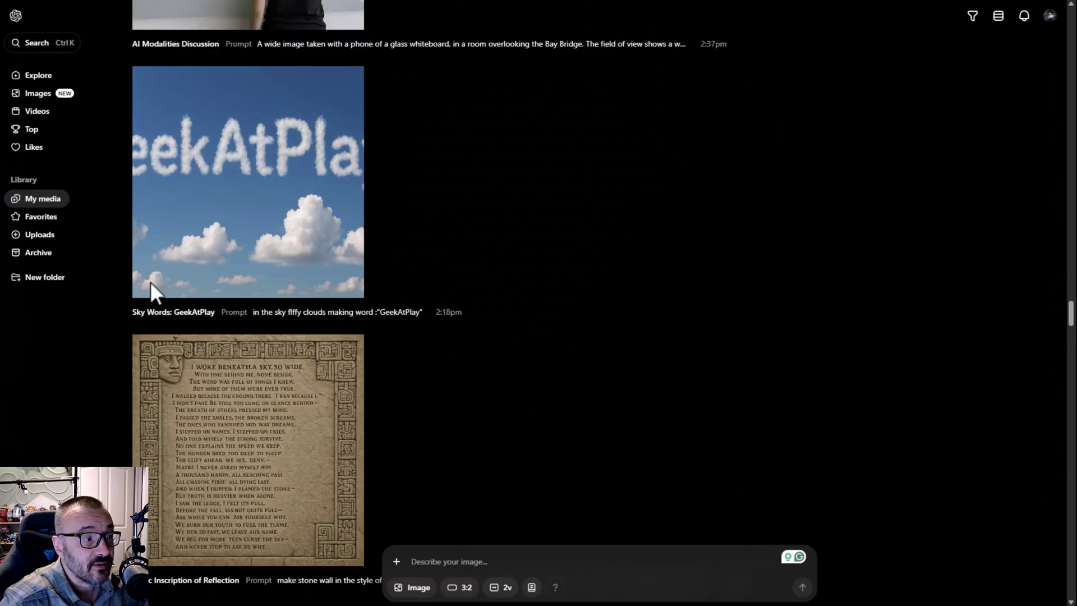
{"action": "left_click", "coordinate": [187, 217]}
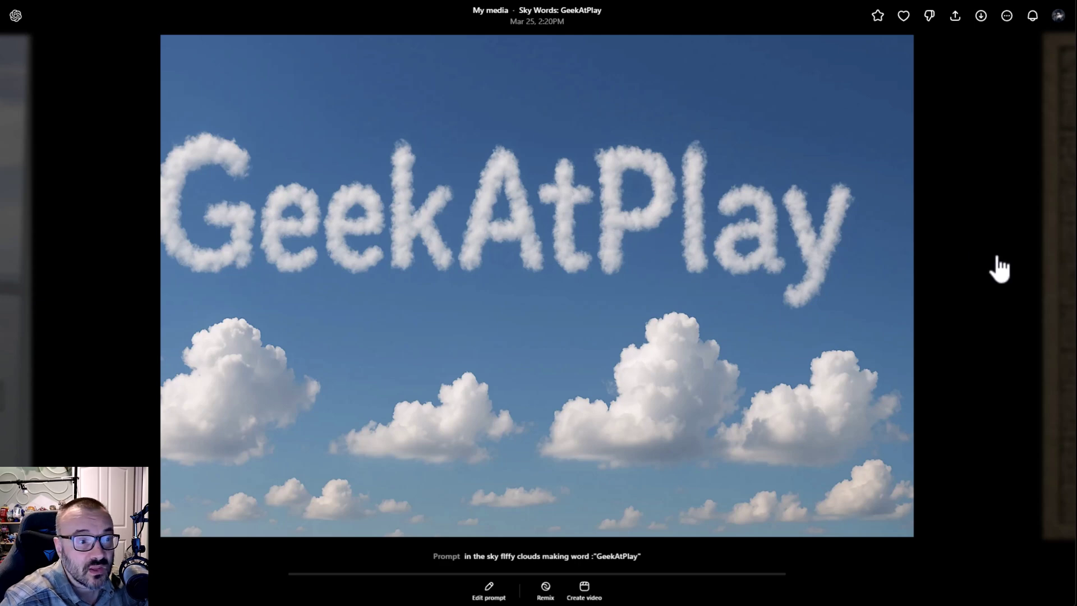
{"action": "left_click", "coordinate": [998, 258]}
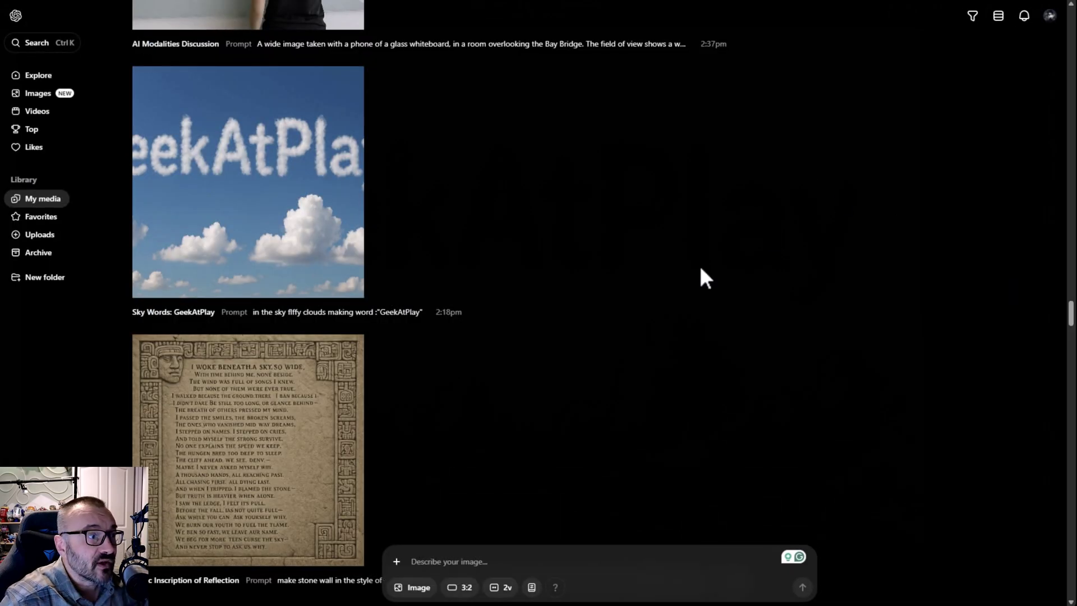
View the Steampunk Mechanical Man Design and Steampunk Mechanical Man images at full size
{"action": "scroll", "coordinate": [673, 286], "scroll_direction": "up", "scroll_amount": 5}
{"action": "scroll", "coordinate": [323, 227], "scroll_direction": "up", "scroll_amount": 7}
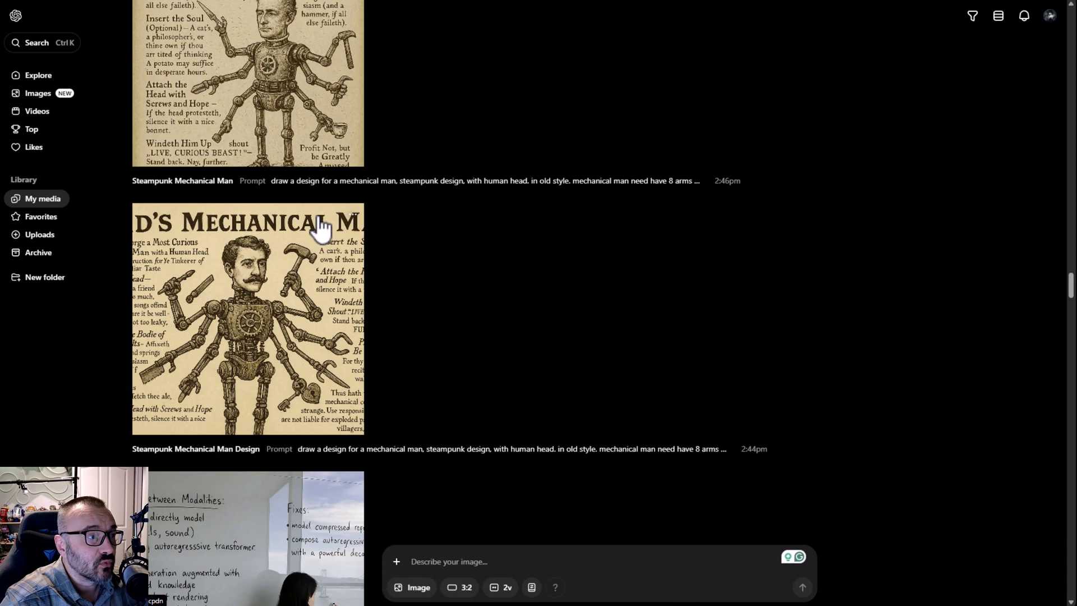
{"action": "left_click", "coordinate": [288, 265]}
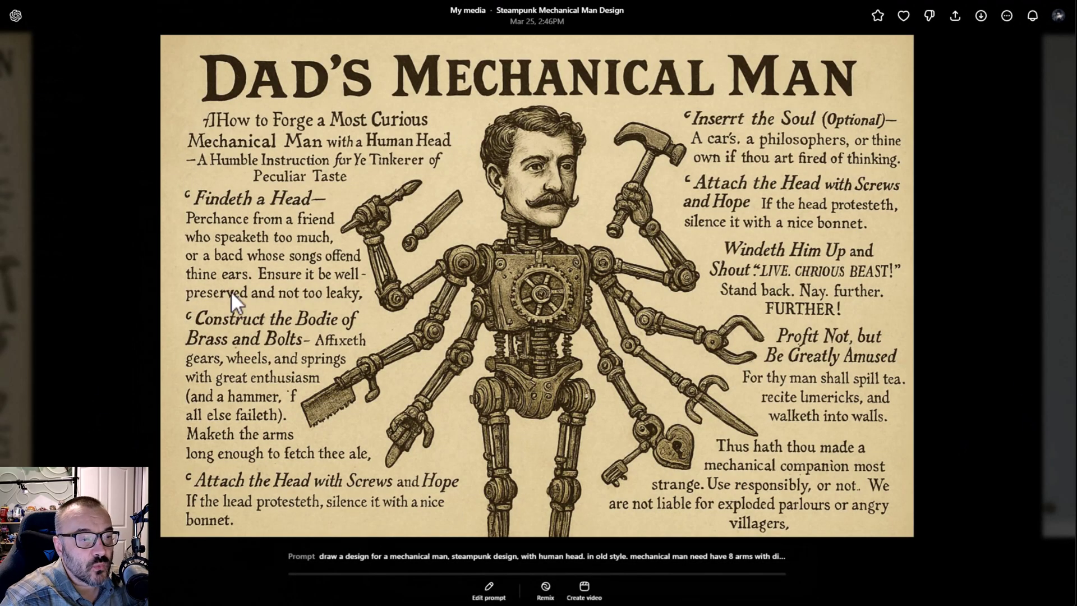
{"action": "left_click", "coordinate": [929, 283]}
{"action": "left_click", "coordinate": [321, 137]}
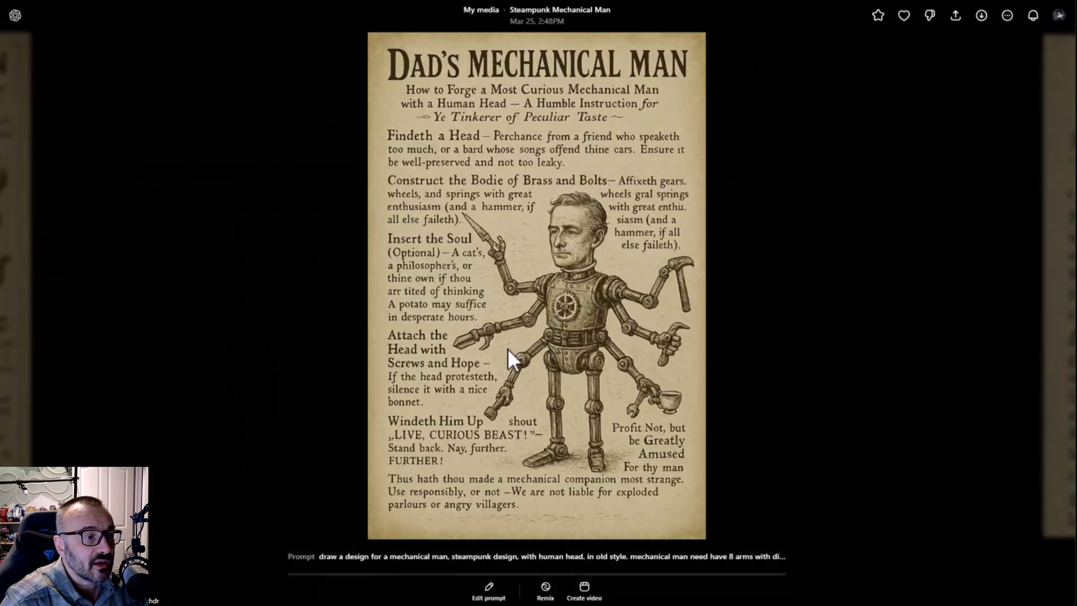
{"action": "left_click", "coordinate": [819, 286]}
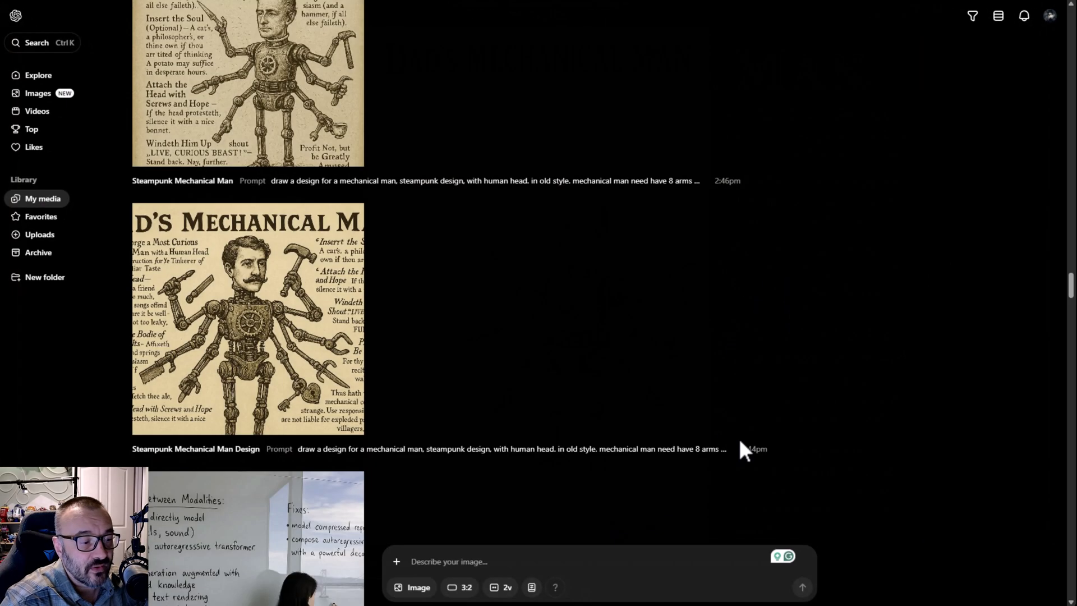
View the Dad's Steampunk Creation remix at full size together with its reference portrait
{"action": "scroll", "coordinate": [426, 345], "scroll_direction": "up", "scroll_amount": 5}
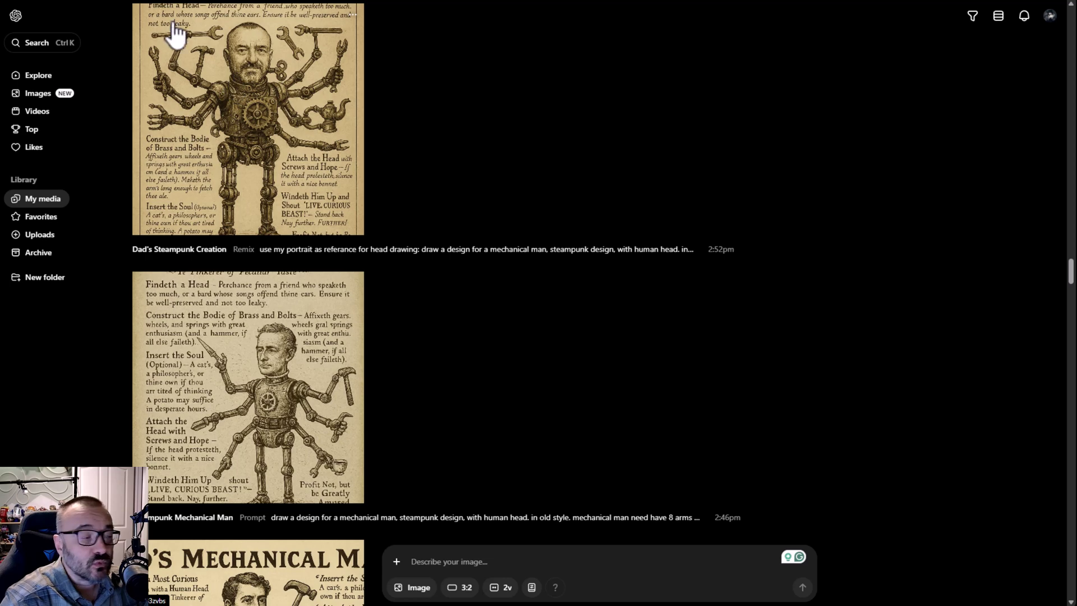
{"action": "left_click", "coordinate": [284, 175]}
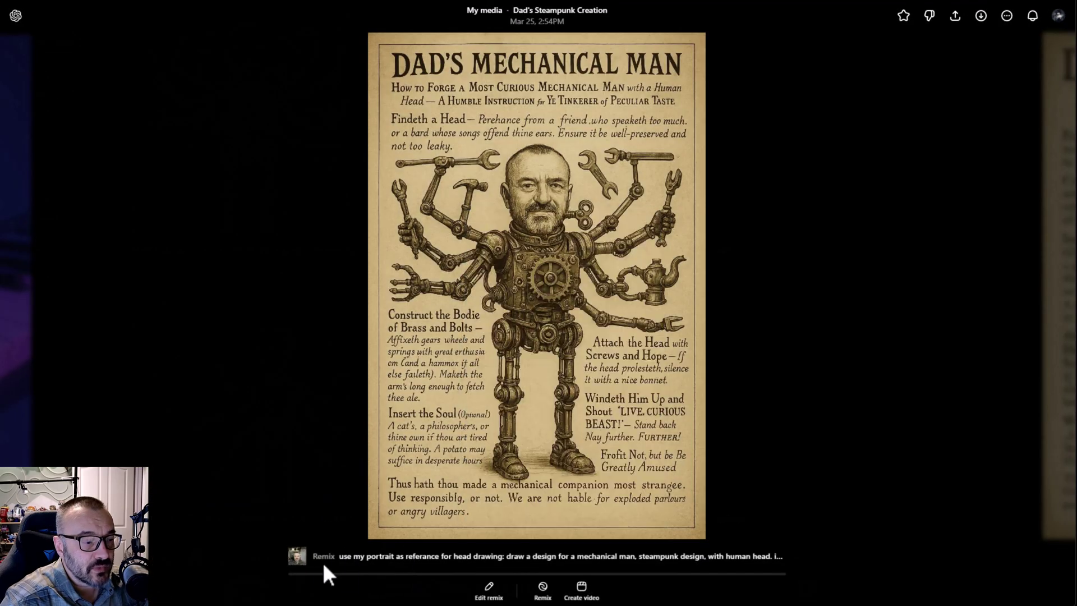
{"action": "mouse_move", "coordinate": [298, 557]}
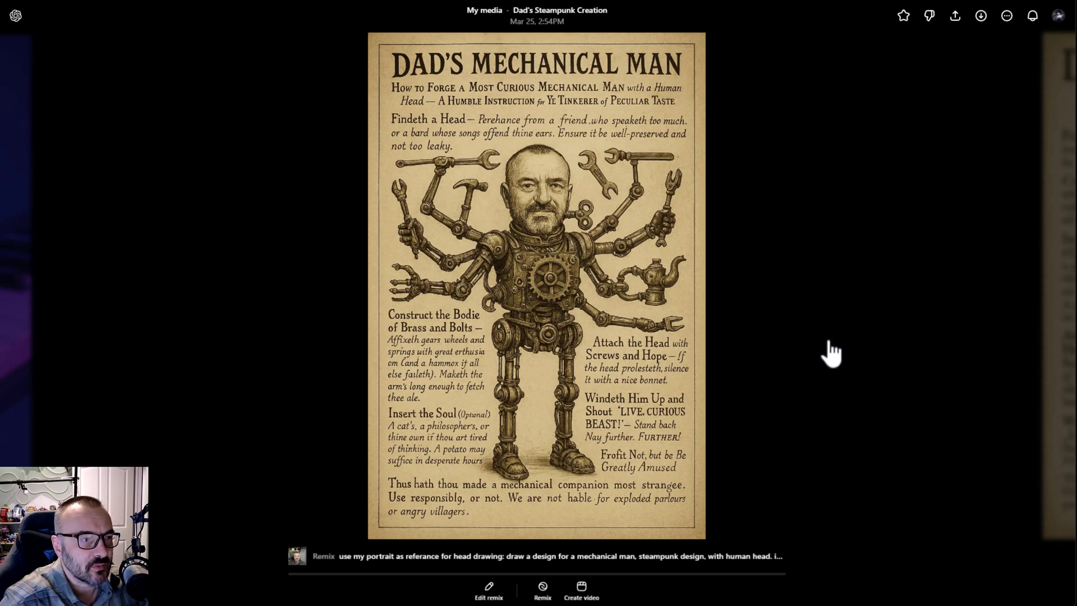
{"action": "left_click", "coordinate": [755, 319]}
View the Commercial AI Music thumbnail remix at full size
{"action": "scroll", "coordinate": [531, 315], "scroll_direction": "up", "scroll_amount": 2}
{"action": "scroll", "coordinate": [529, 313], "scroll_direction": "up", "scroll_amount": 5}
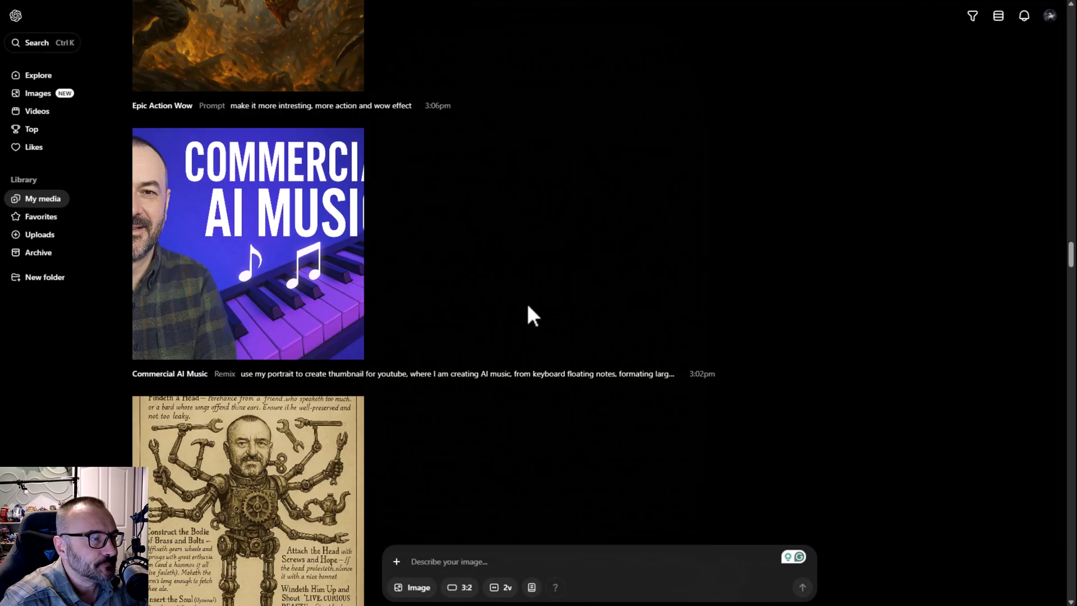
{"action": "left_click", "coordinate": [319, 223]}
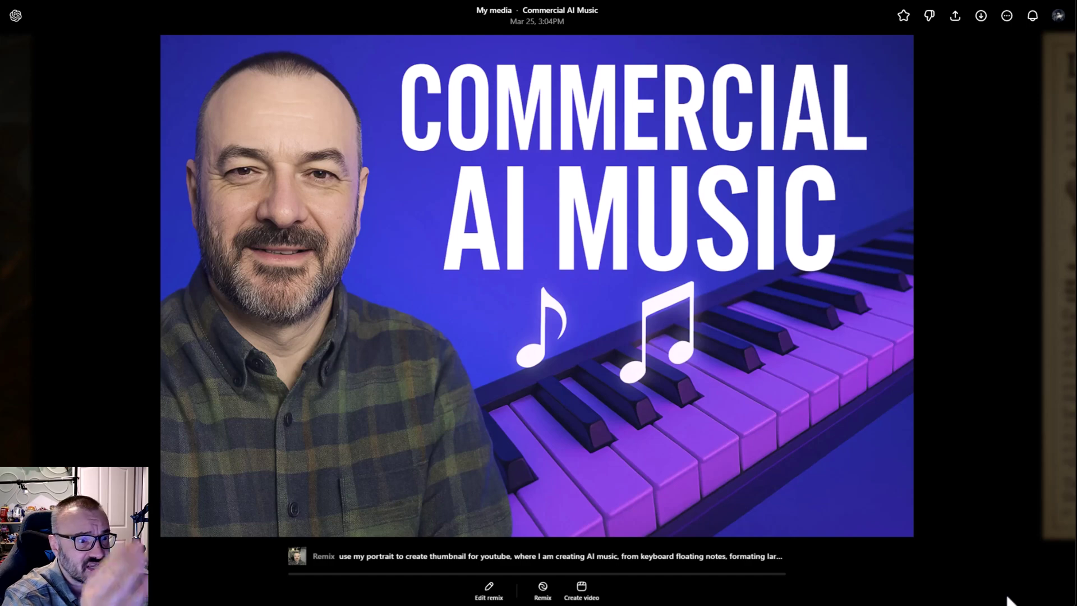
{"action": "left_click", "coordinate": [1009, 279]}
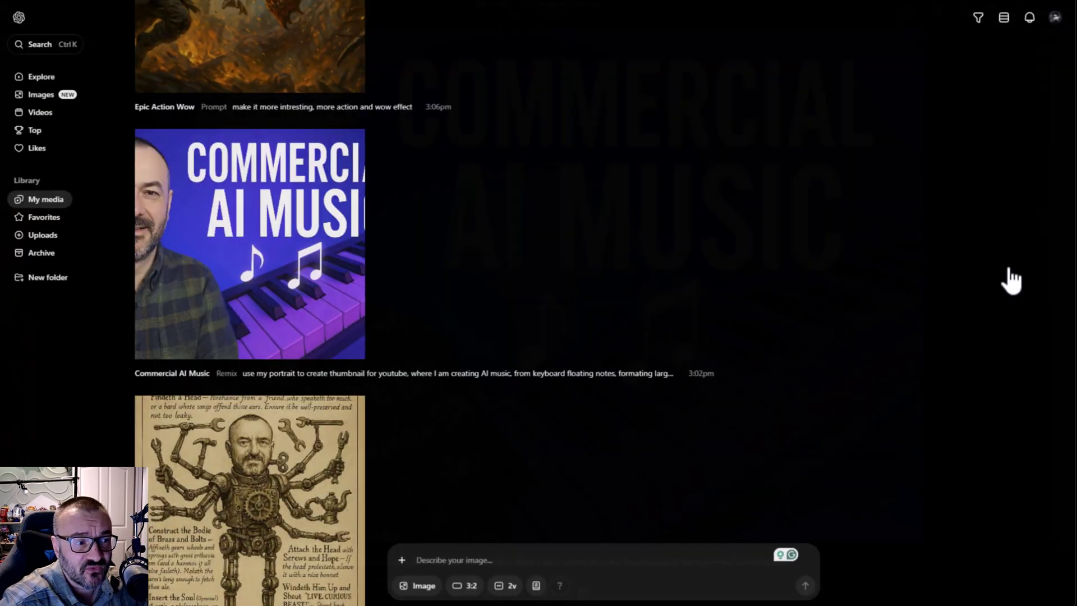
View the AI Text Illumination image with the glowing "100% Real Text!" lettering at full size
{"action": "scroll", "coordinate": [622, 370], "scroll_direction": "up", "scroll_amount": 7}
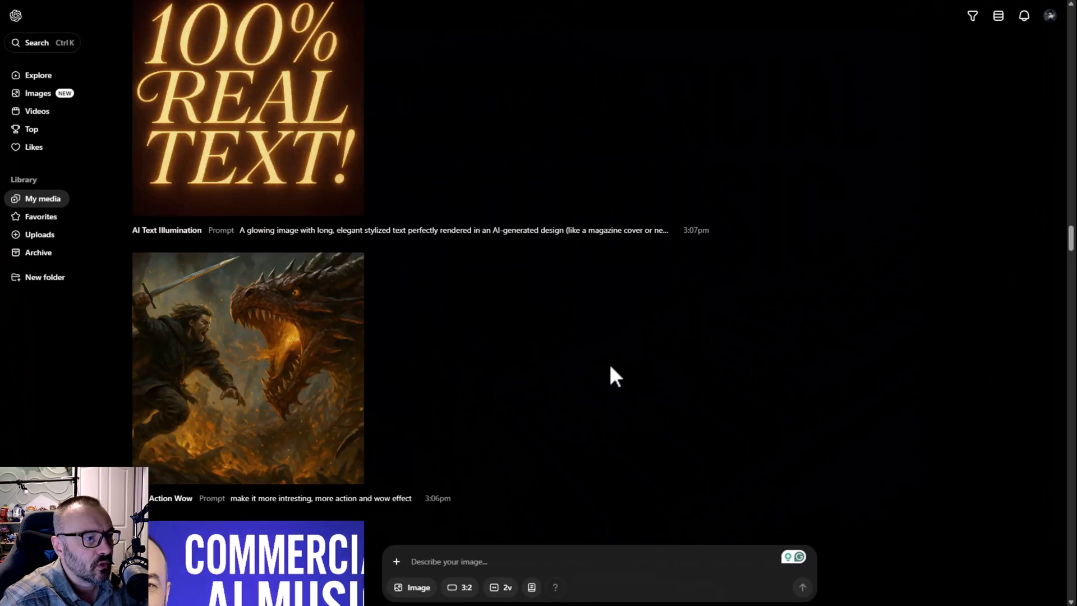
{"action": "scroll", "coordinate": [374, 325], "scroll_direction": "up", "scroll_amount": 2}
{"action": "scroll", "coordinate": [375, 331], "scroll_direction": "up", "scroll_amount": 1}
{"action": "left_click", "coordinate": [217, 312]}
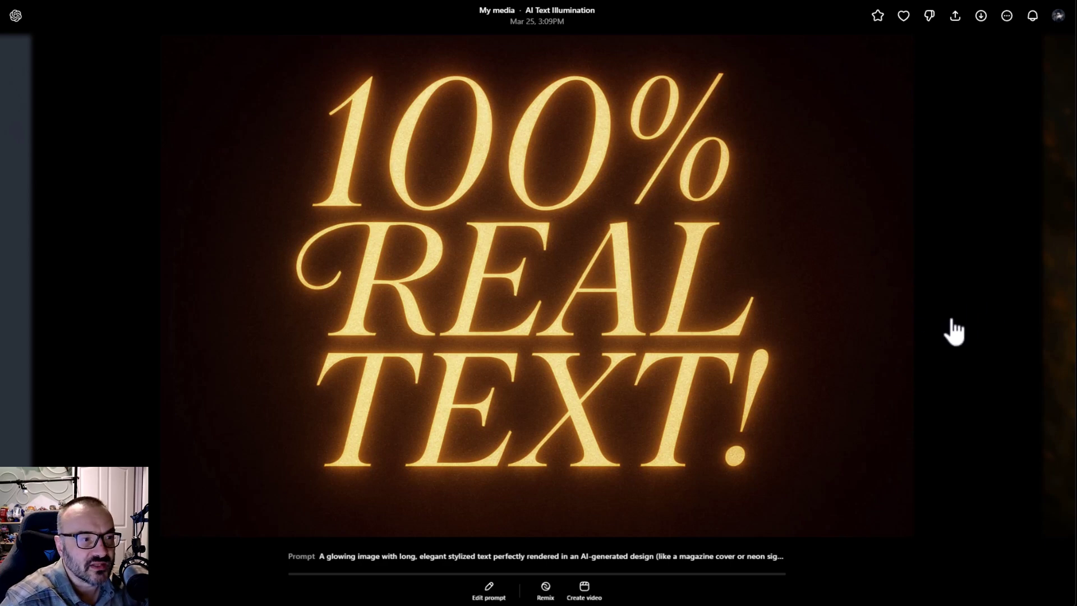
{"action": "key", "text": "Escape"}
View the AI Text Evolution before-and-after image at full size
{"action": "scroll", "coordinate": [435, 325], "scroll_direction": "up", "scroll_amount": 6}
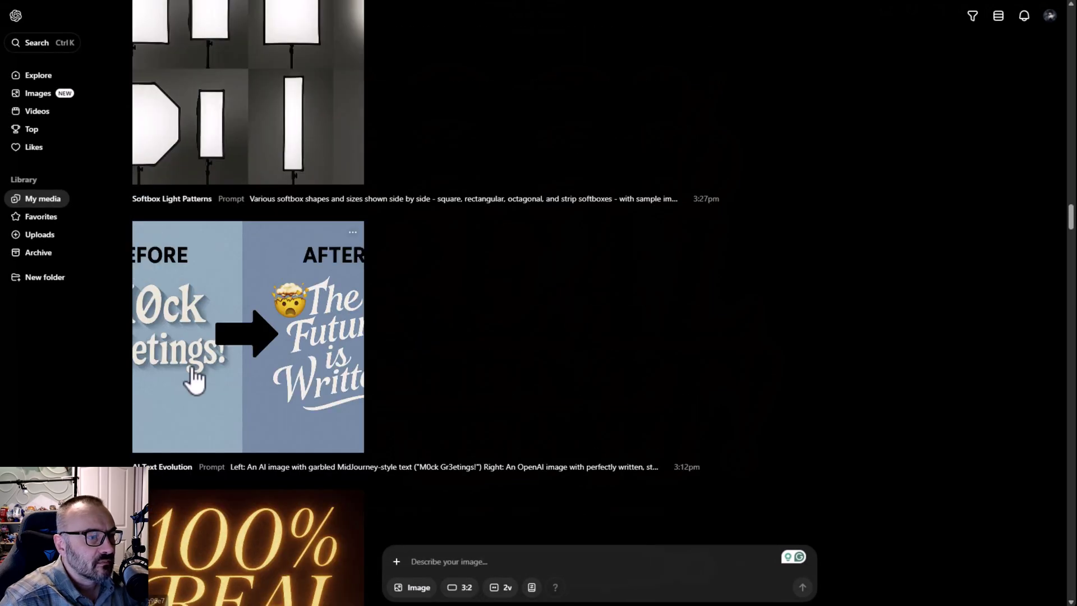
{"action": "left_click", "coordinate": [303, 340]}
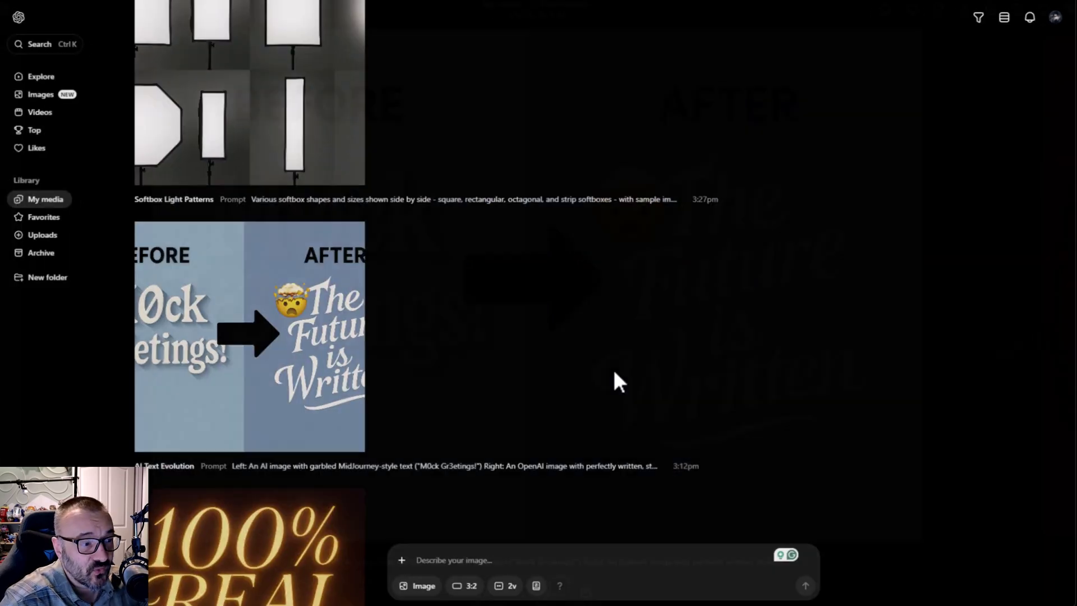
{"action": "left_click", "coordinate": [998, 337]}
Browse the media library from the Softbox Light Patterns and Lemon Mouse Adventure results to the older Alien Bioluminescent Landscape and dark forest videos
{"action": "scroll", "coordinate": [484, 364], "scroll_direction": "up", "scroll_amount": 5}
{"action": "scroll", "coordinate": [487, 373], "scroll_direction": "up", "scroll_amount": 3}
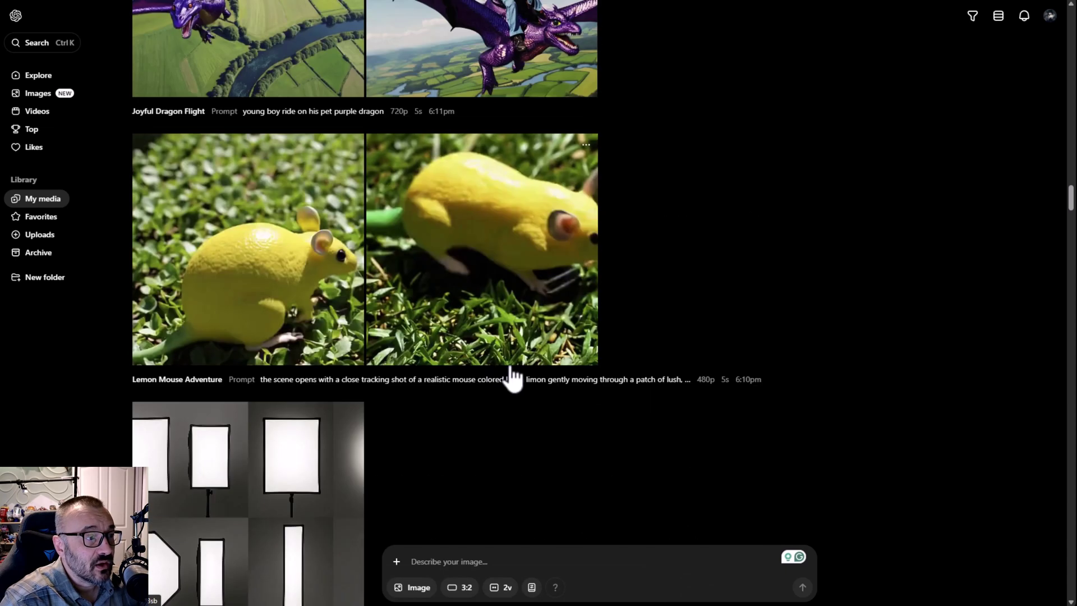
{"action": "scroll", "coordinate": [783, 445], "scroll_direction": "down", "scroll_amount": 2}
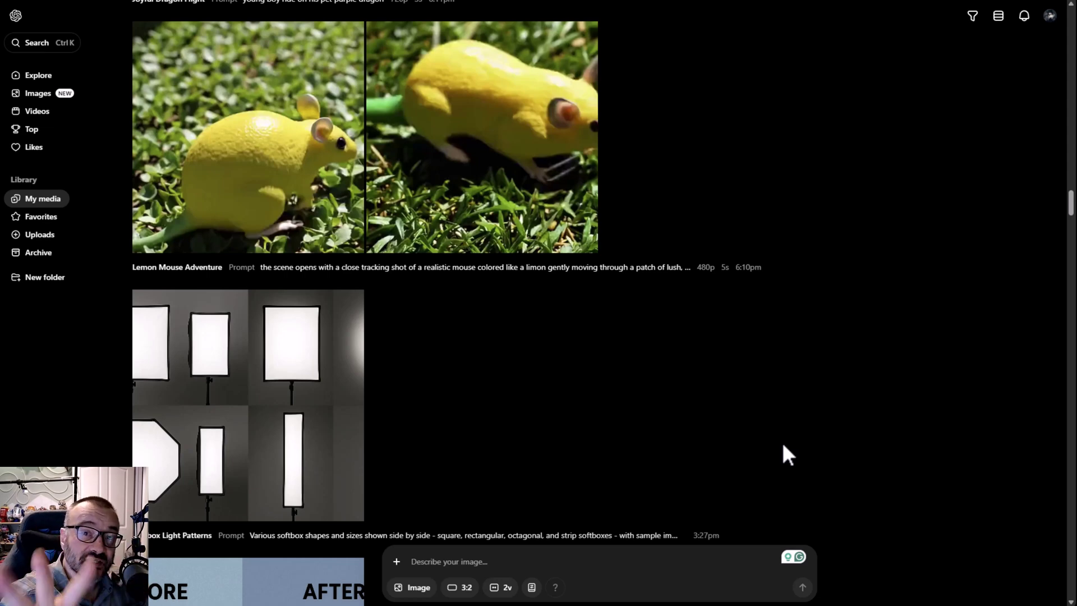
{"action": "scroll", "coordinate": [769, 417], "scroll_direction": "up", "scroll_amount": 2}
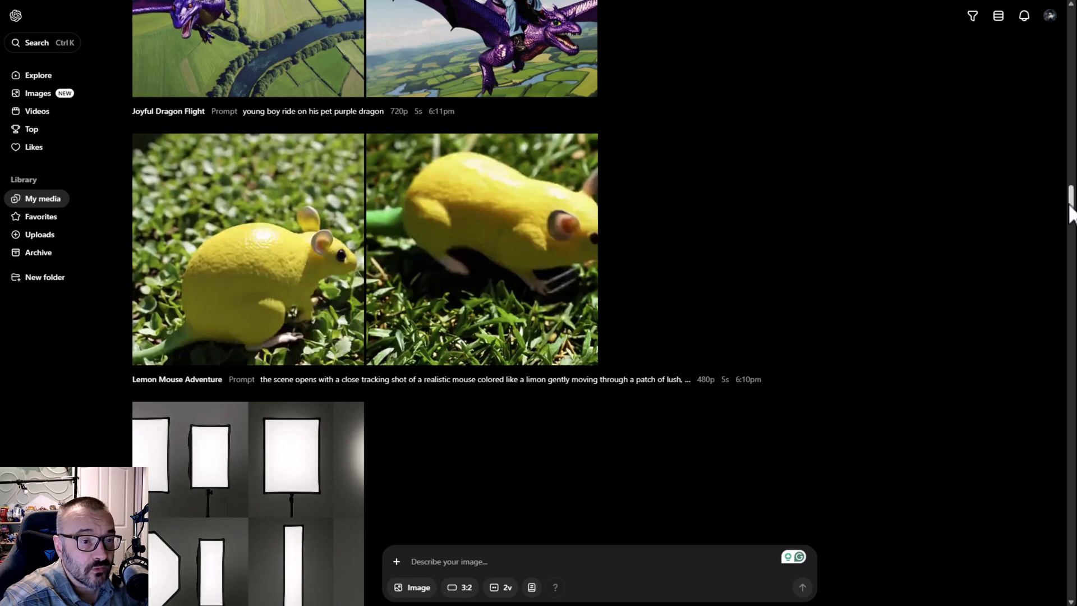
{"action": "left_click_drag", "start_coordinate": [1070, 205], "coordinate": [1069, 603]}
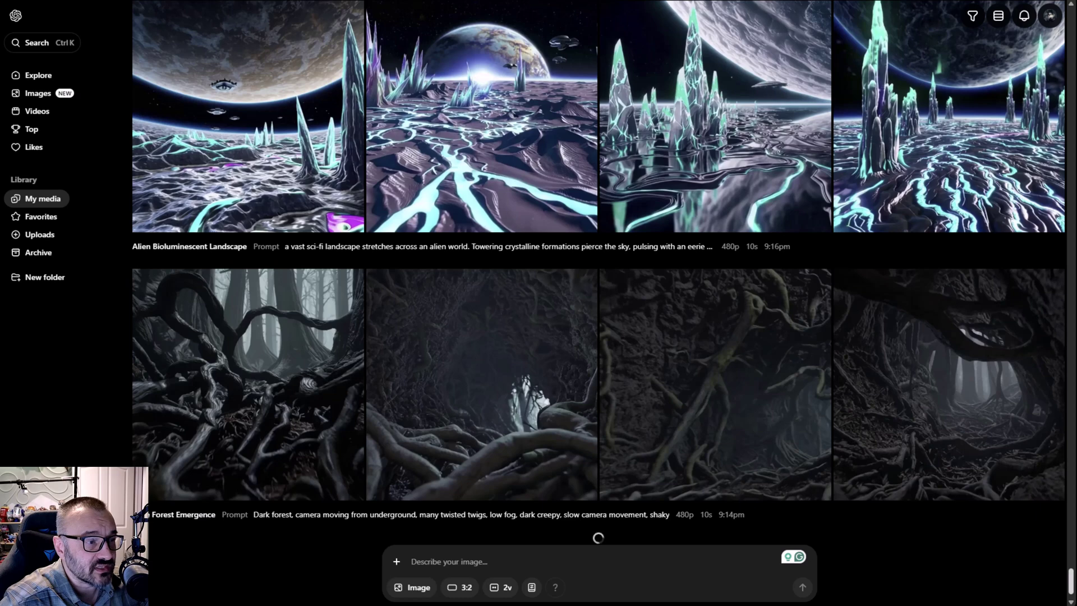
{"action": "mouse_move", "coordinate": [509, 134]}
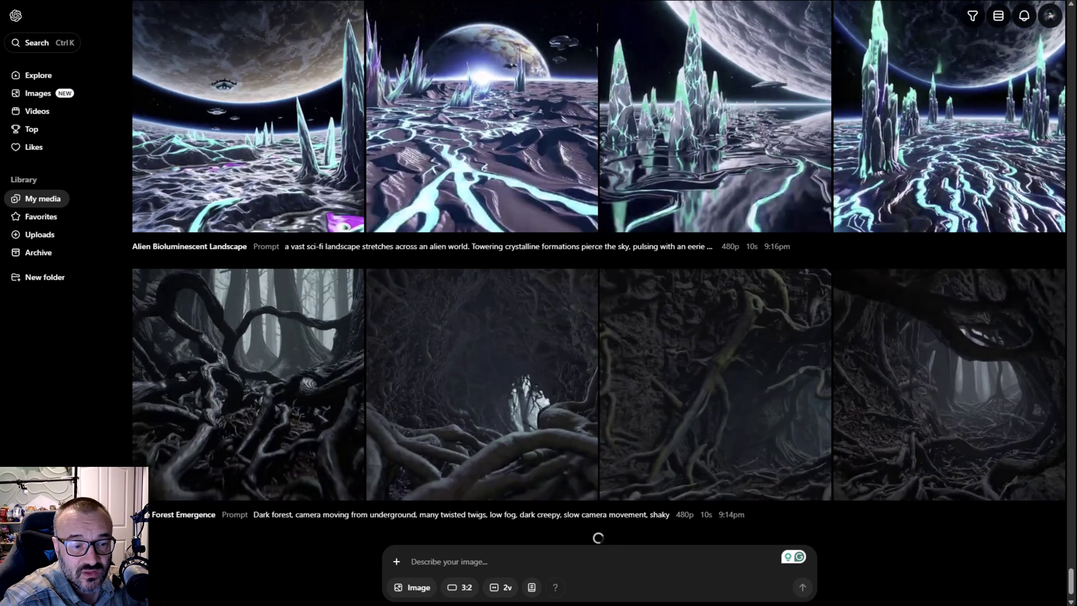
Return to the Lemon Mouse Adventure videos and play the first one at full size
{"action": "left_click_drag", "start_coordinate": [1069, 583], "coordinate": [1065, 216]}
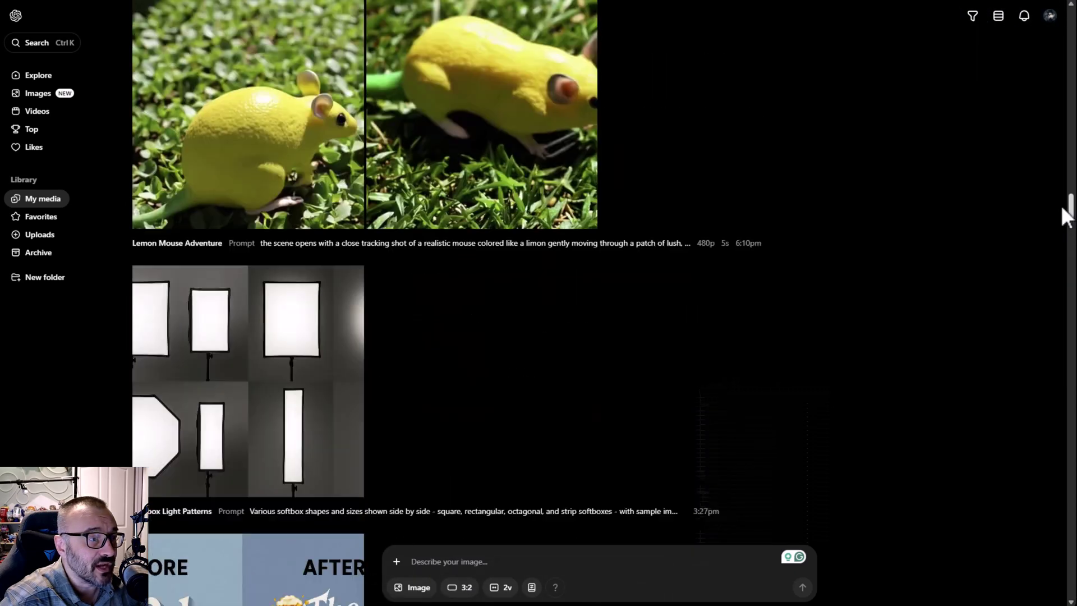
{"action": "scroll", "coordinate": [1054, 197], "scroll_direction": "up", "scroll_amount": 4}
{"action": "scroll", "coordinate": [1052, 202], "scroll_direction": "down", "scroll_amount": 8}
{"action": "scroll", "coordinate": [1046, 200], "scroll_direction": "up", "scroll_amount": 8}
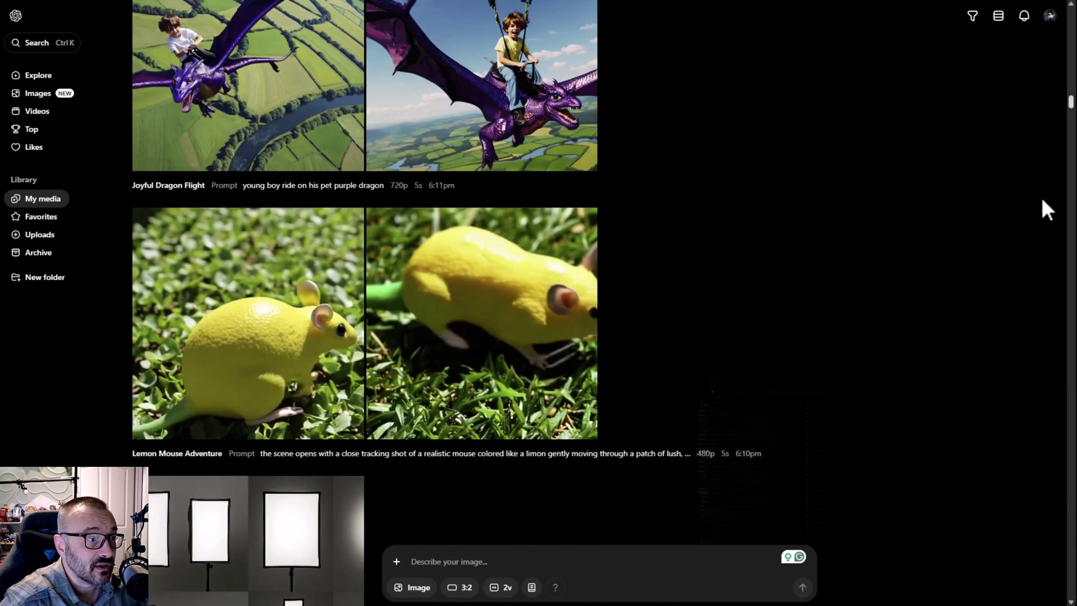
{"action": "mouse_move", "coordinate": [175, 356]}
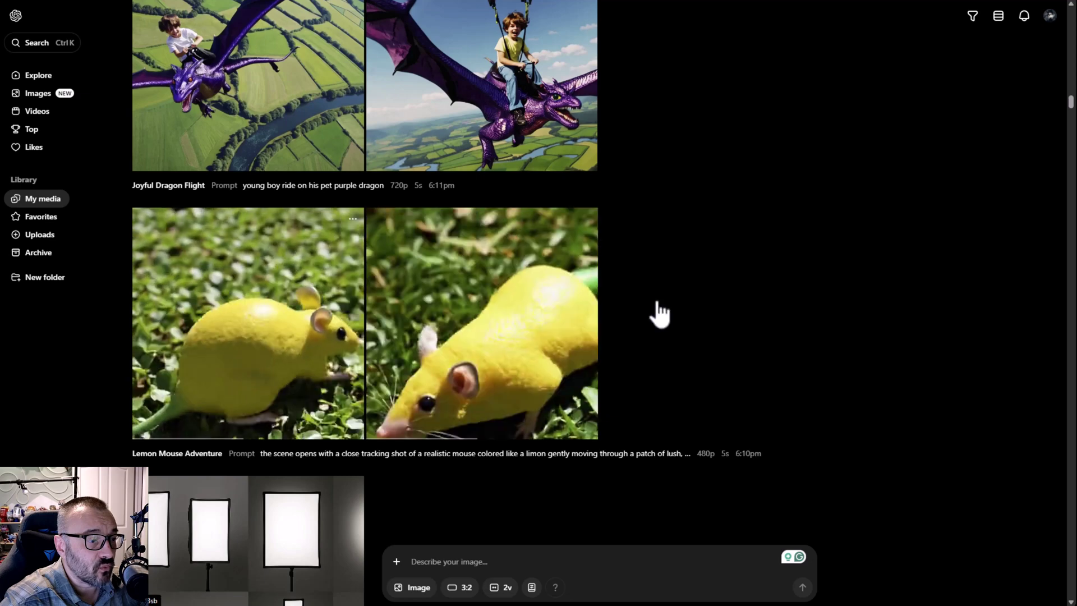
{"action": "left_click", "coordinate": [316, 343]}
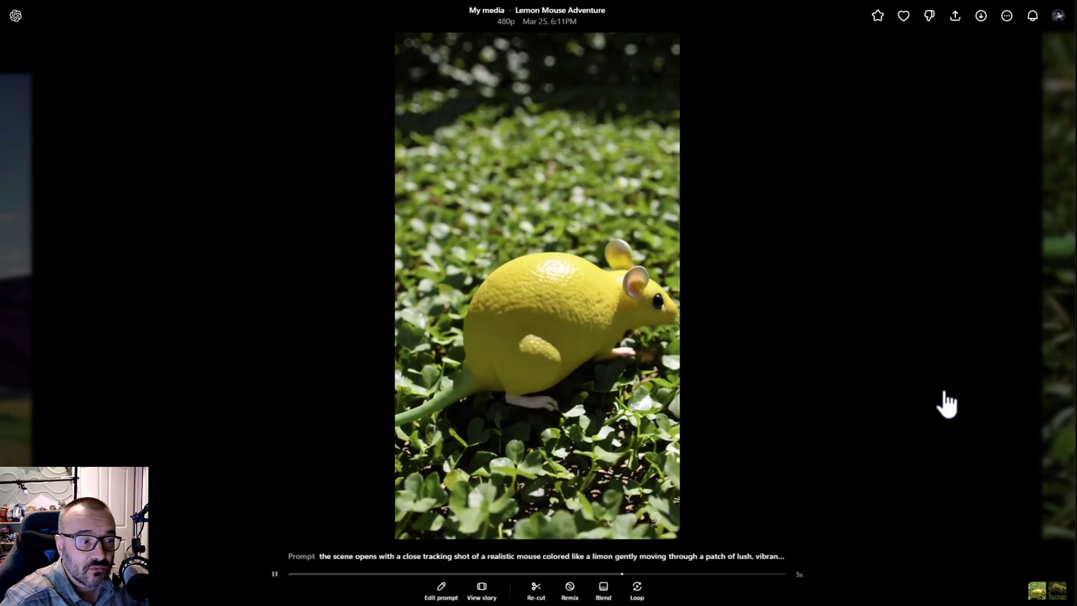
{"action": "key", "text": "Escape"}
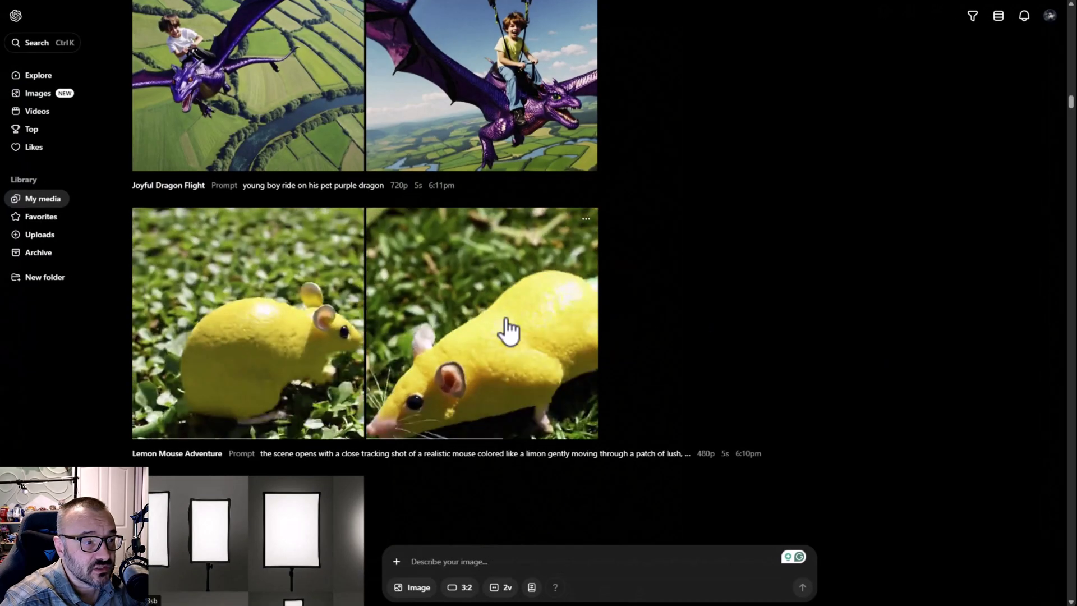
Play the second Lemon Mouse Adventure video and both Joyful Dragon Flight videos at full size
{"action": "left_click", "coordinate": [555, 303]}
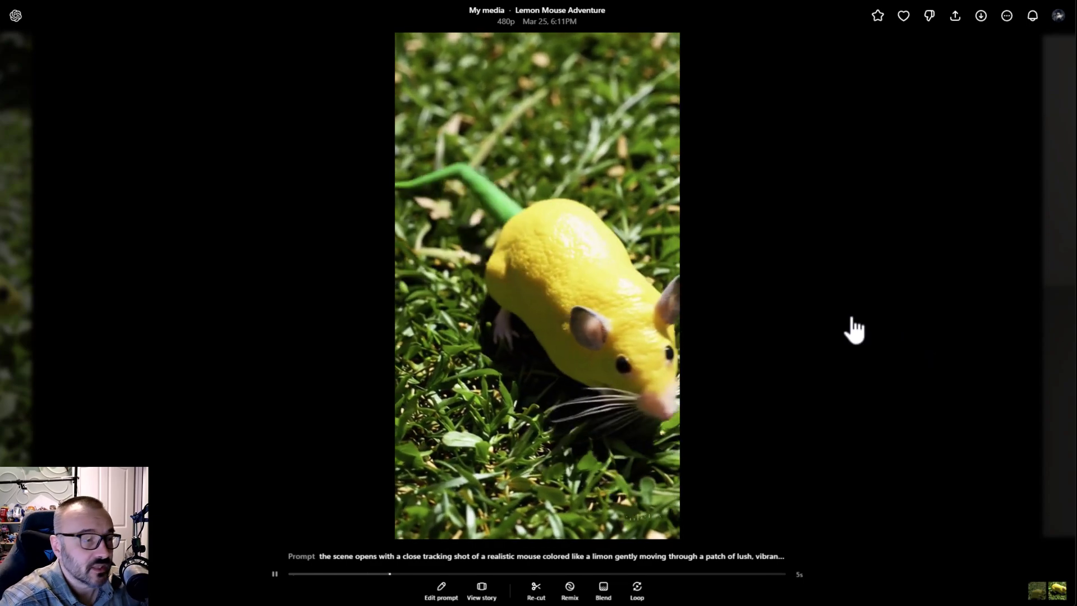
{"action": "left_click", "coordinate": [855, 330]}
{"action": "scroll", "coordinate": [630, 250], "scroll_direction": "up", "scroll_amount": 1}
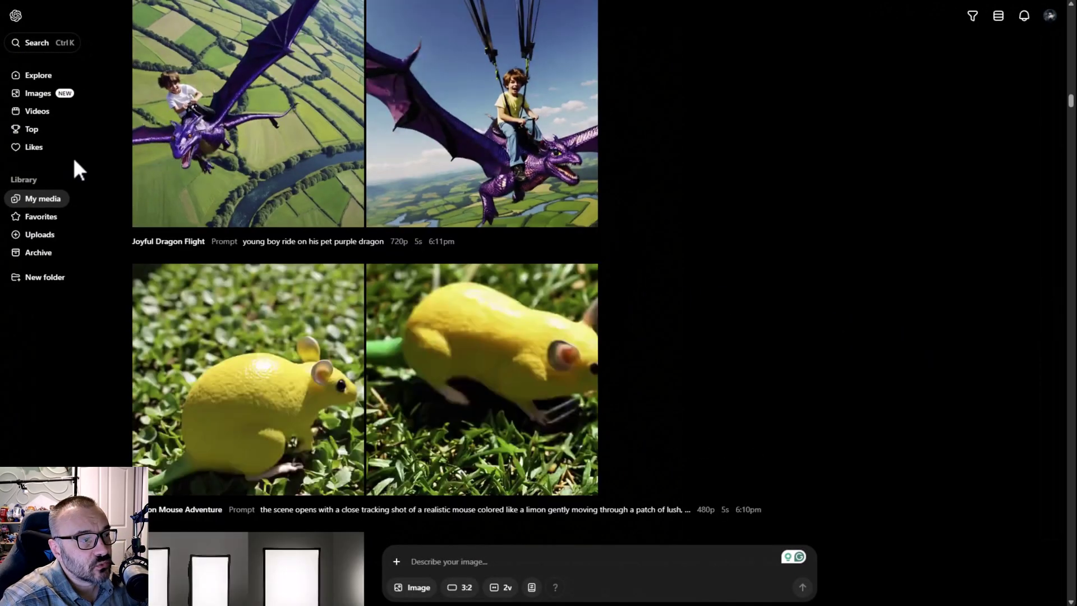
{"action": "left_click", "coordinate": [168, 112]}
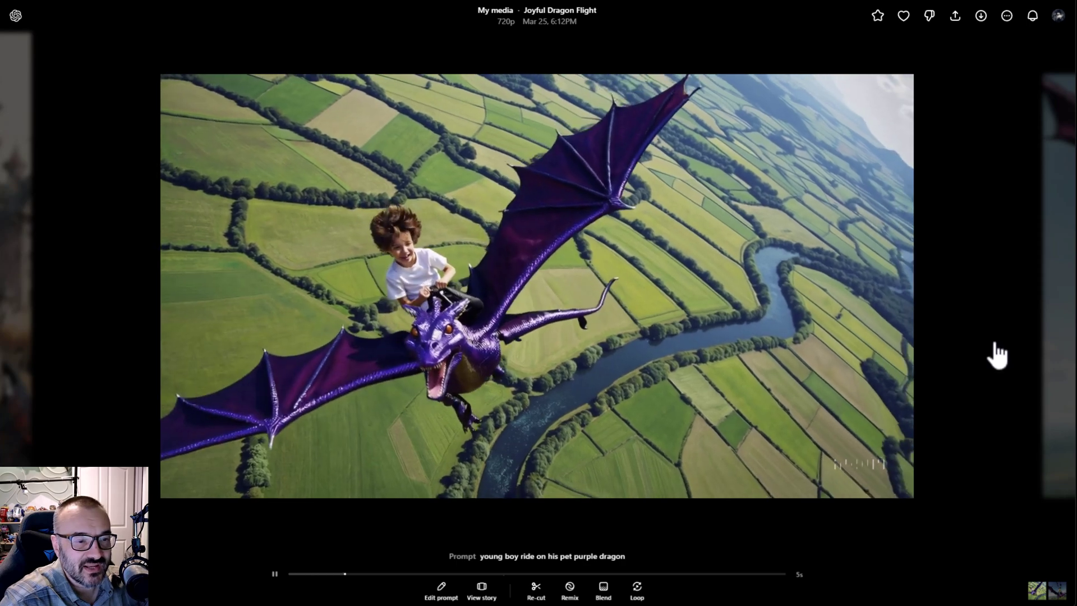
{"action": "left_click", "coordinate": [997, 354]}
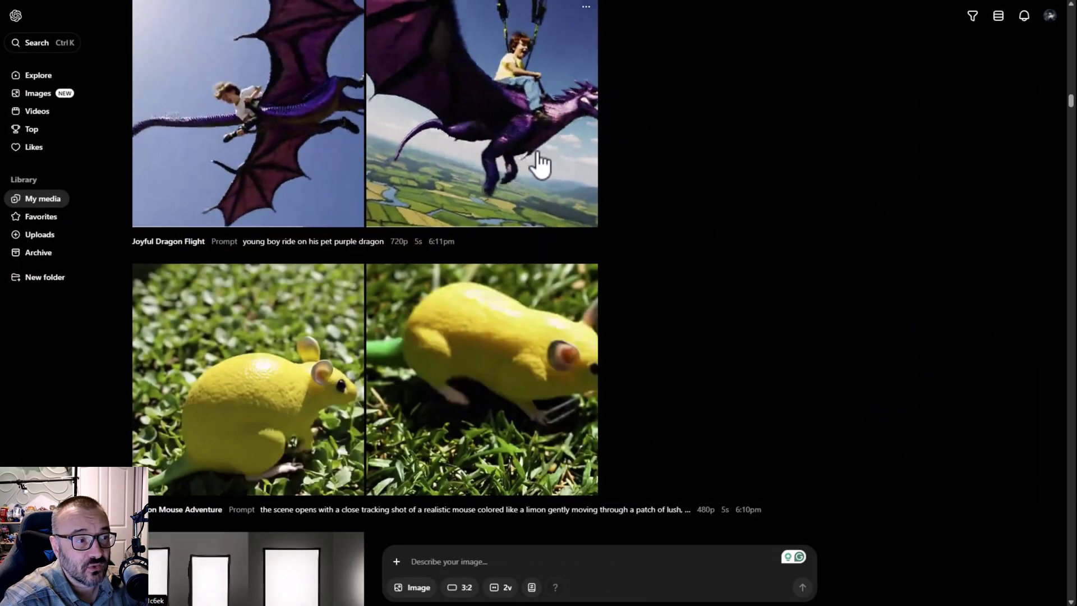
{"action": "left_click", "coordinate": [539, 156]}
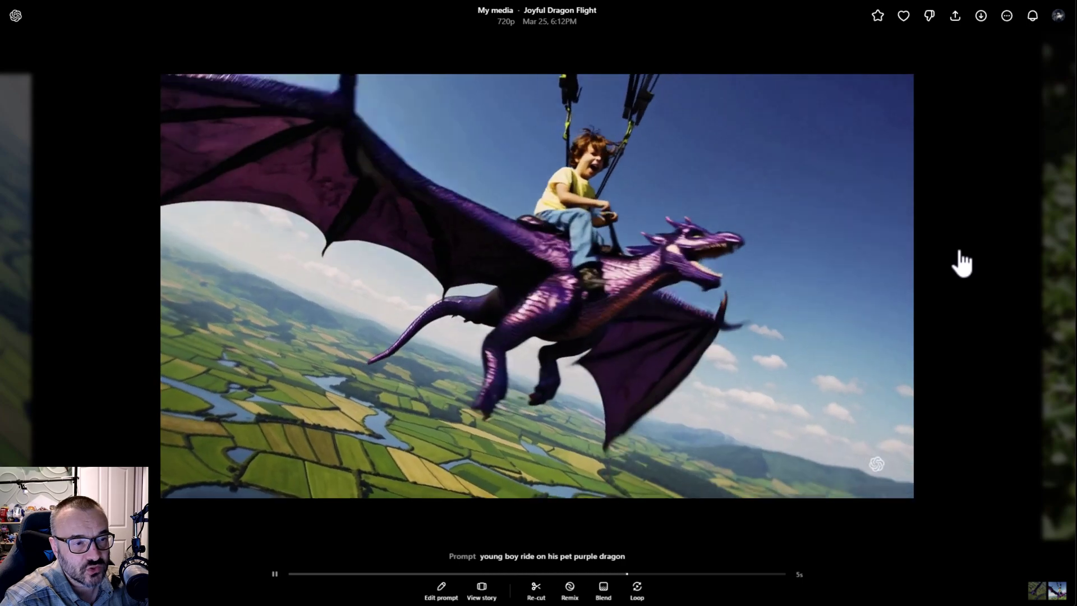
{"action": "left_click", "coordinate": [962, 272]}
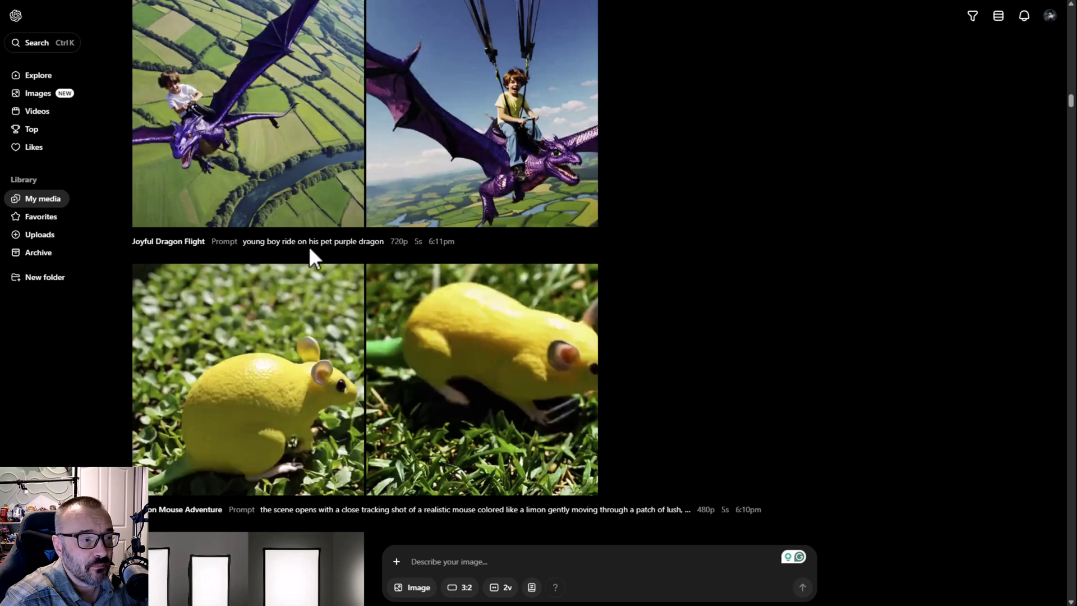
Play the first two Fantasy Castle Cheer videos at full size, checking the source portrait of the first
{"action": "scroll", "coordinate": [767, 288], "scroll_direction": "up", "scroll_amount": 5}
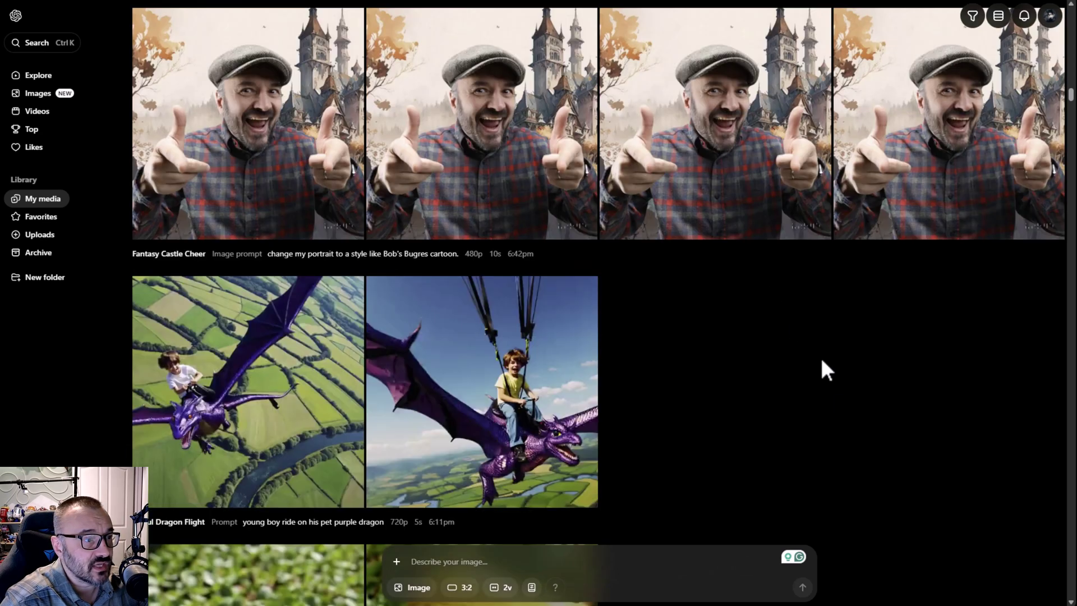
{"action": "scroll", "coordinate": [844, 404], "scroll_direction": "up", "scroll_amount": 1}
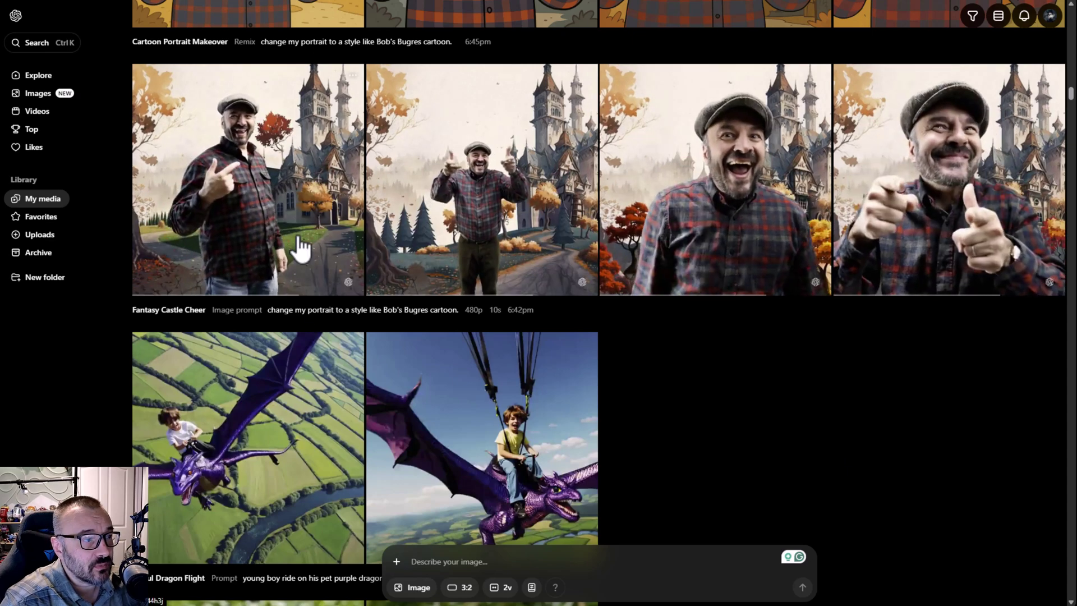
{"action": "left_click", "coordinate": [301, 247]}
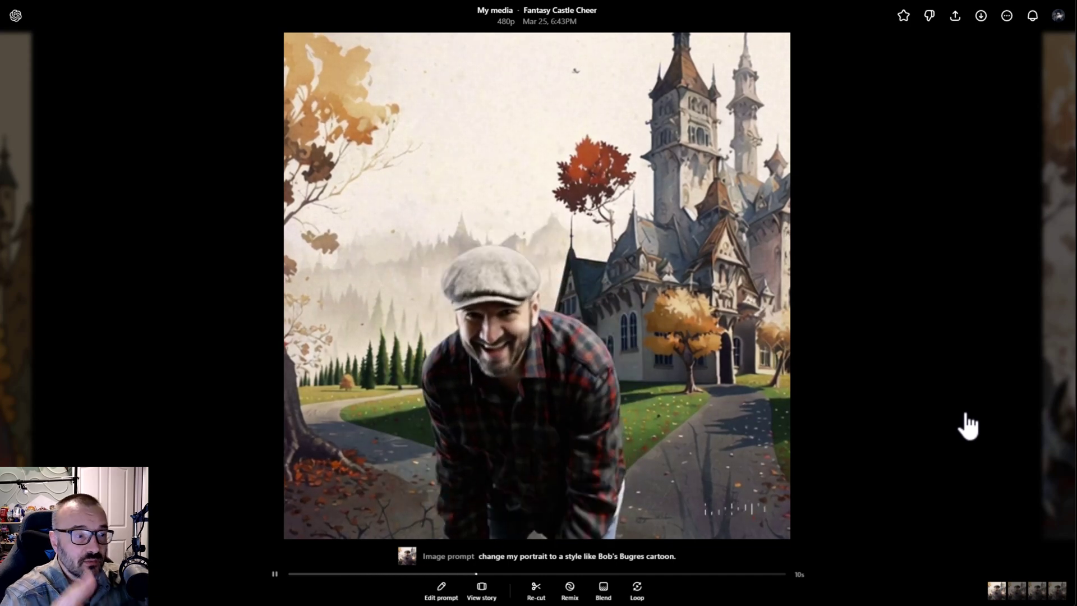
{"action": "mouse_move", "coordinate": [403, 558]}
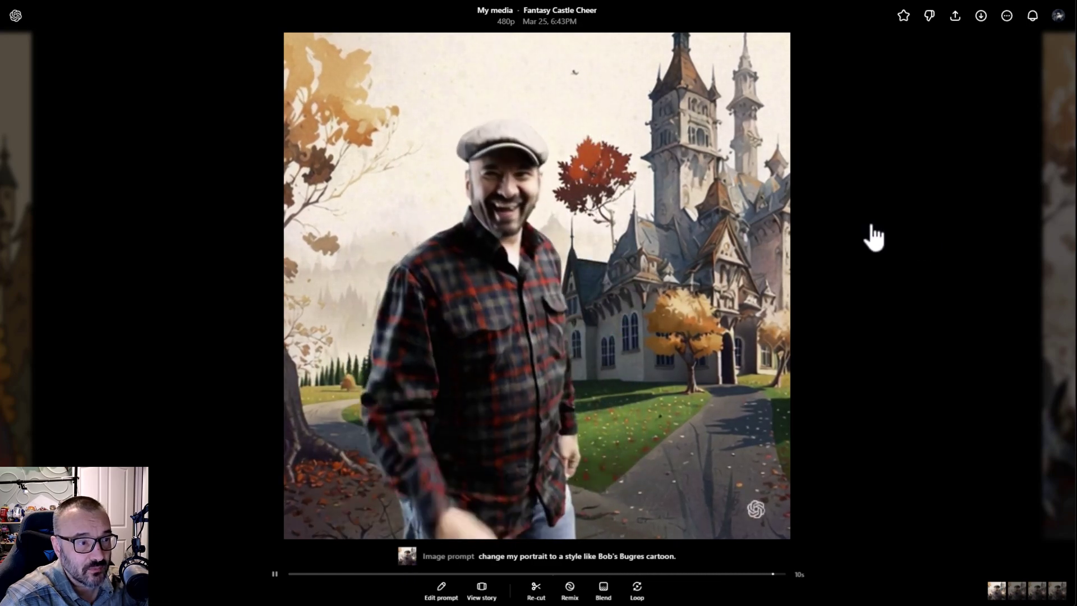
{"action": "left_click", "coordinate": [873, 238]}
{"action": "left_click", "coordinate": [480, 224]}
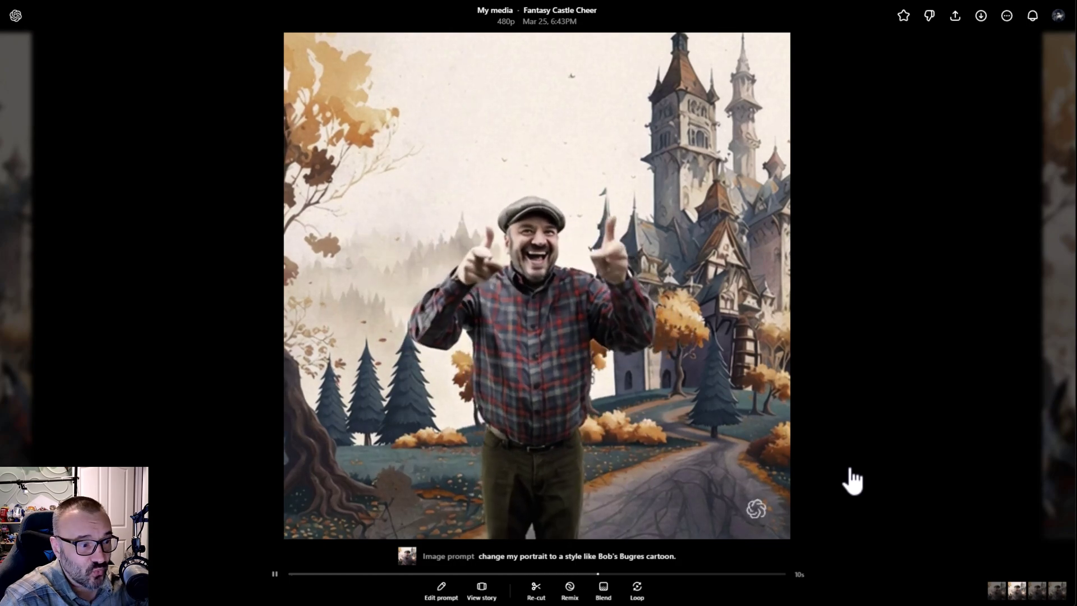
{"action": "left_click", "coordinate": [819, 426]}
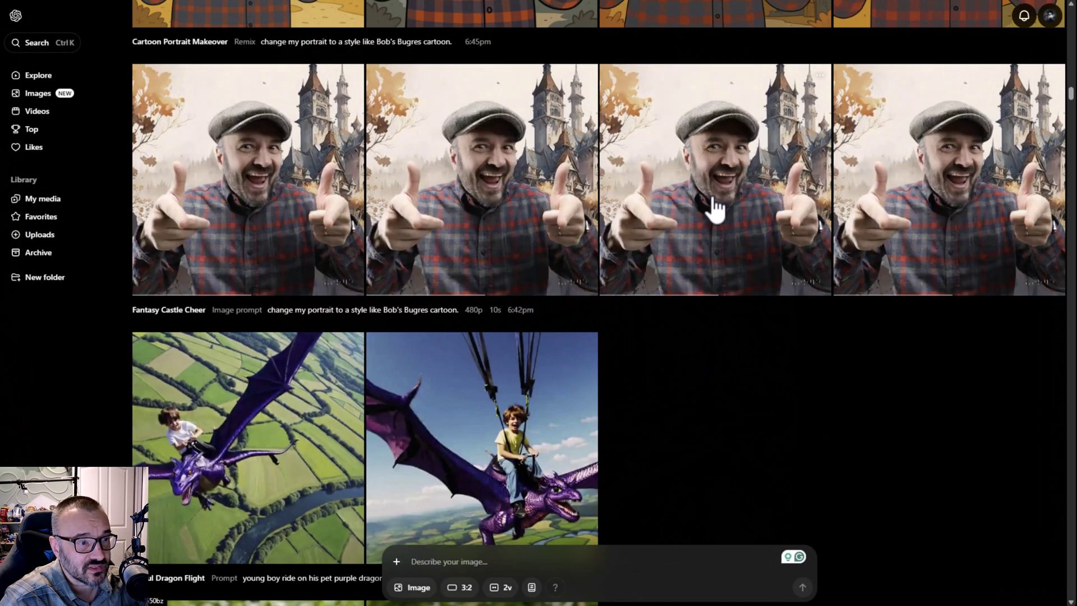
Play the third and fourth Fantasy Castle Cheer videos at full size, previewing the third one's source portrait
{"action": "left_click", "coordinate": [709, 205]}
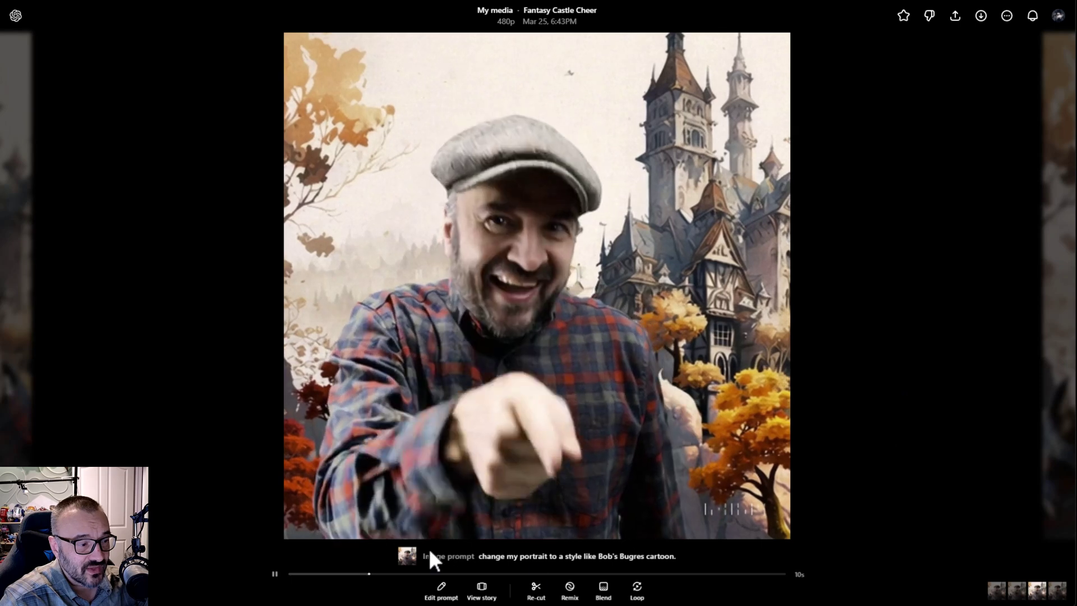
{"action": "mouse_move", "coordinate": [407, 556]}
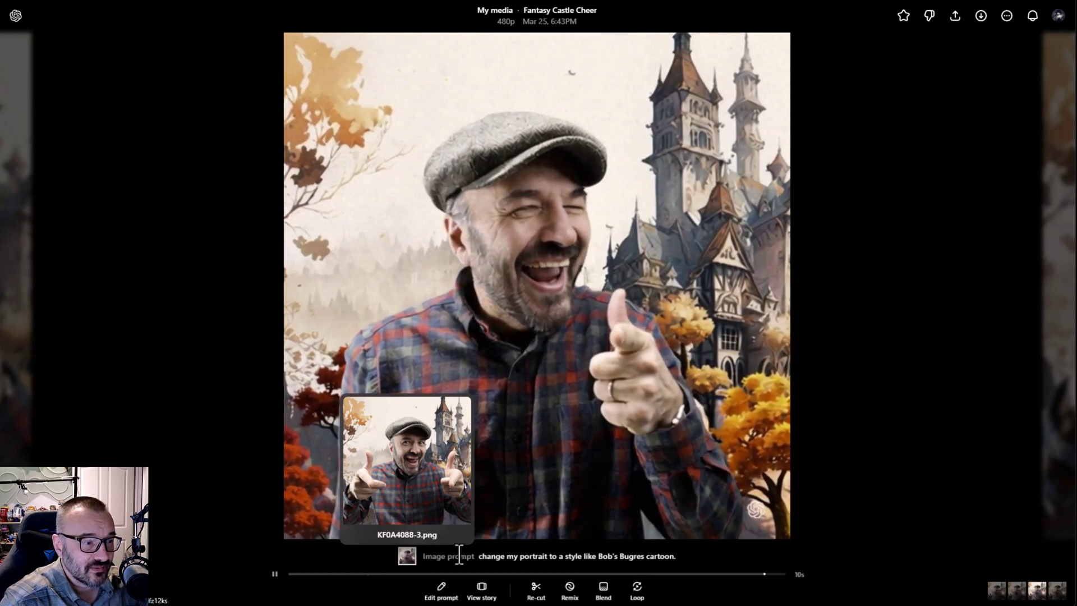
{"action": "left_click", "coordinate": [925, 361]}
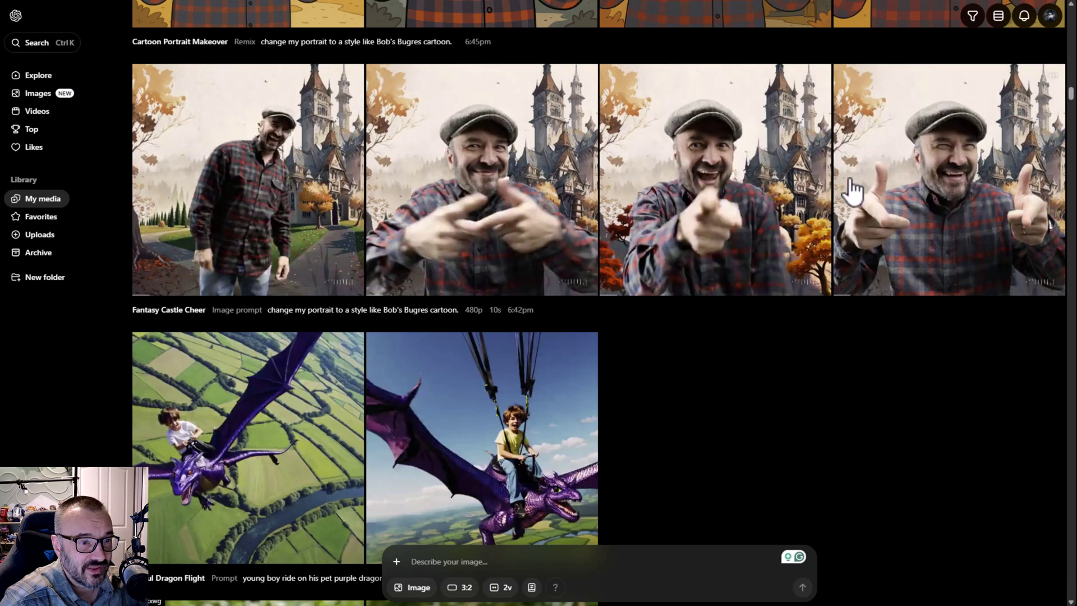
{"action": "left_click", "coordinate": [852, 191]}
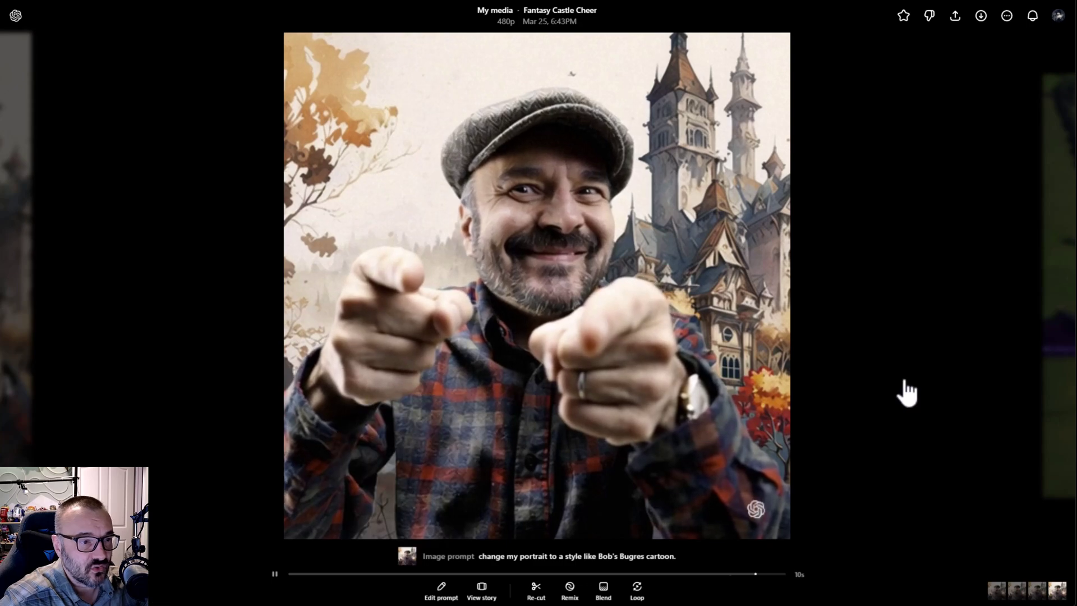
{"action": "key", "text": "Escape"}
Play the first Contemplative Robot Scene video at full size and check its source image
{"action": "scroll", "coordinate": [671, 415], "scroll_direction": "up", "scroll_amount": 5}
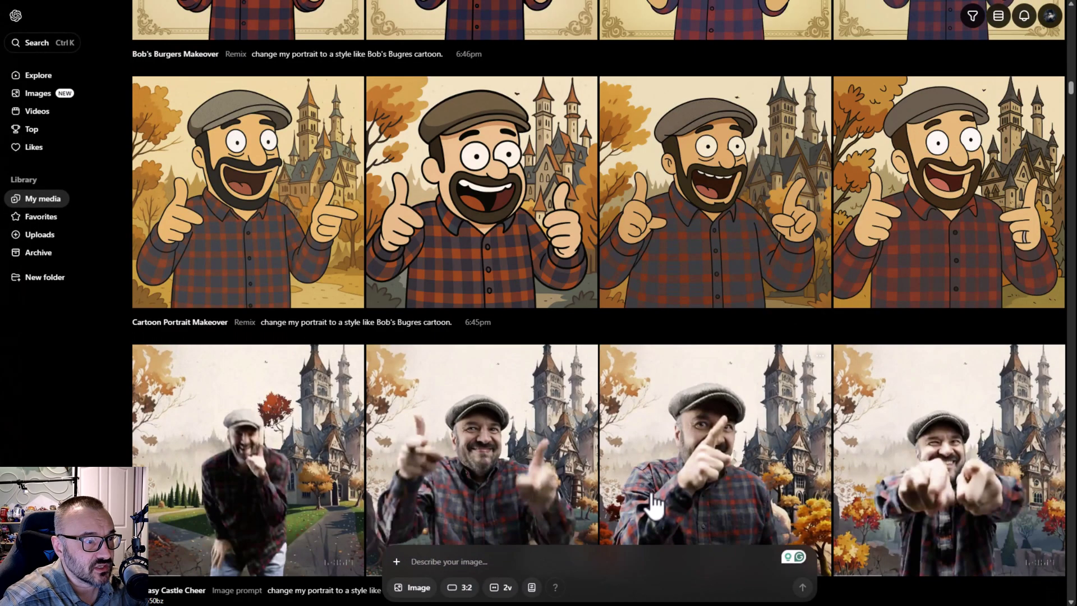
{"action": "scroll", "coordinate": [487, 233], "scroll_direction": "up", "scroll_amount": 3}
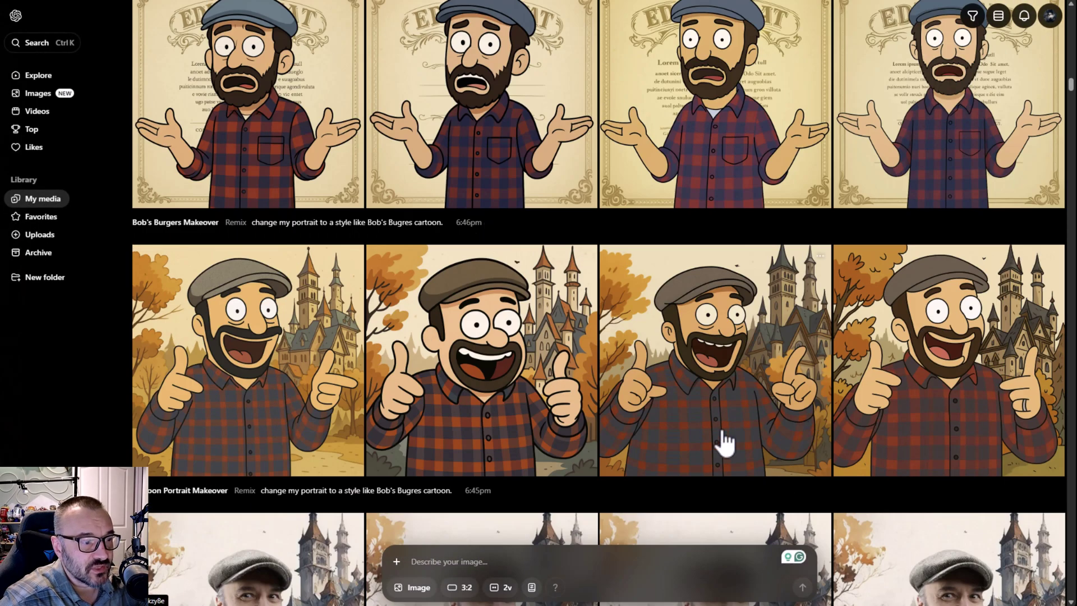
{"action": "scroll", "coordinate": [428, 456], "scroll_direction": "up", "scroll_amount": 5}
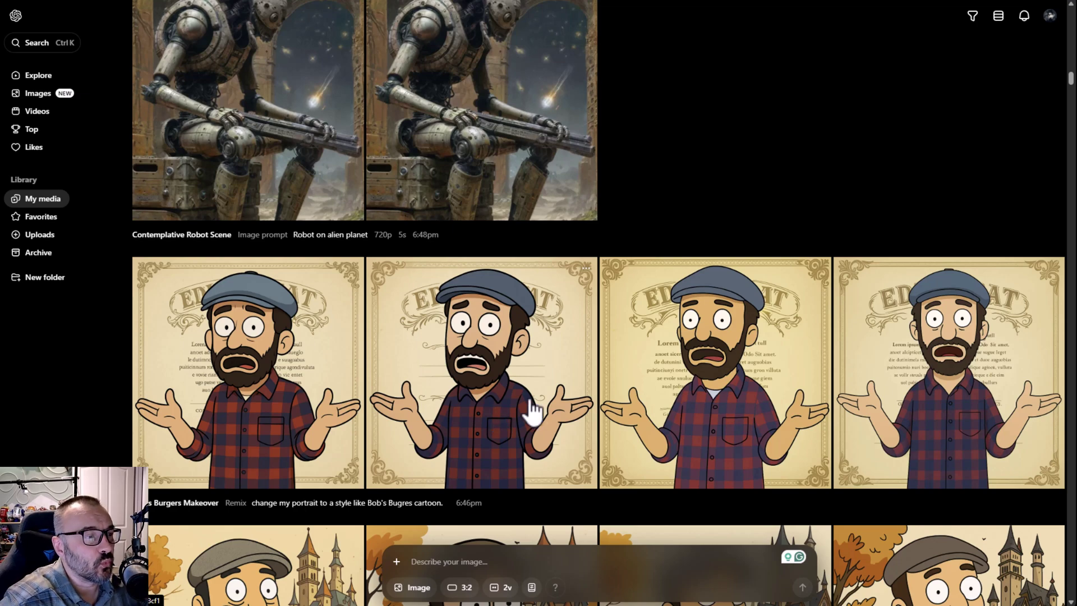
{"action": "scroll", "coordinate": [524, 409], "scroll_direction": "up", "scroll_amount": 3}
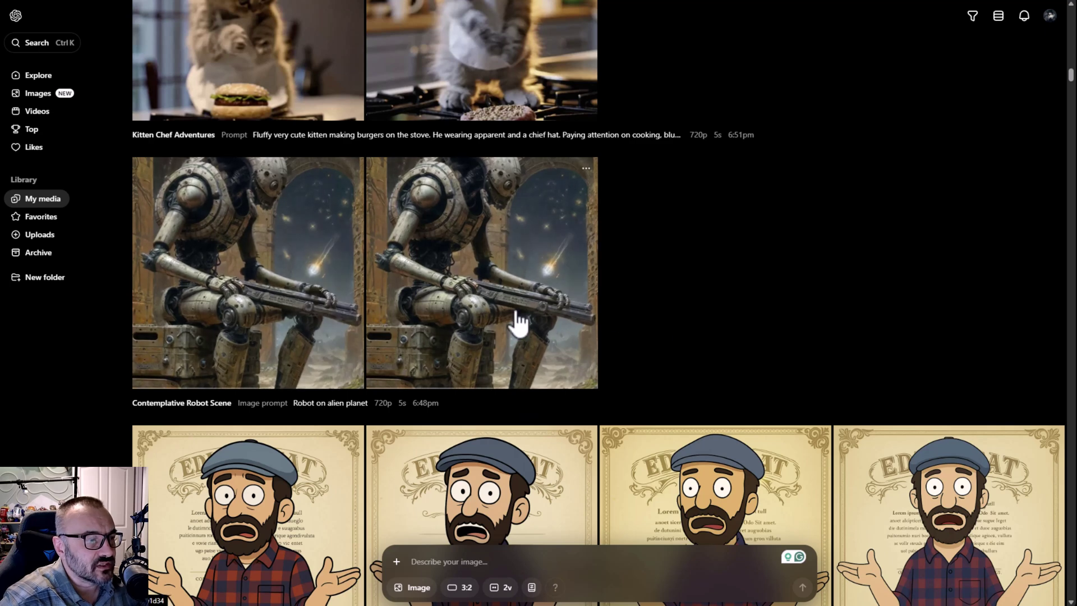
{"action": "left_click", "coordinate": [212, 314]}
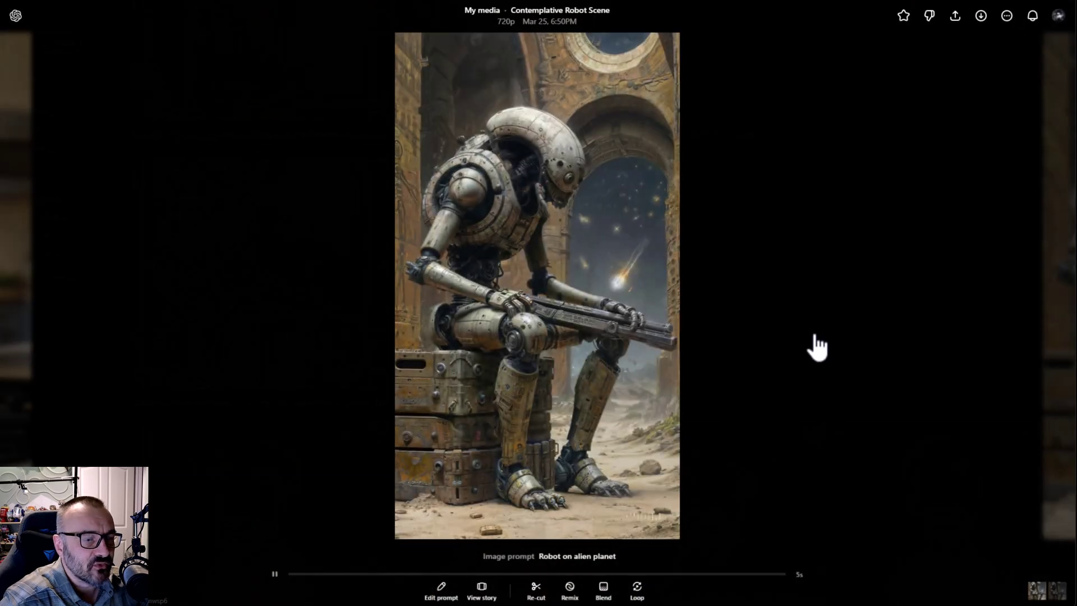
{"action": "mouse_move", "coordinate": [465, 557]}
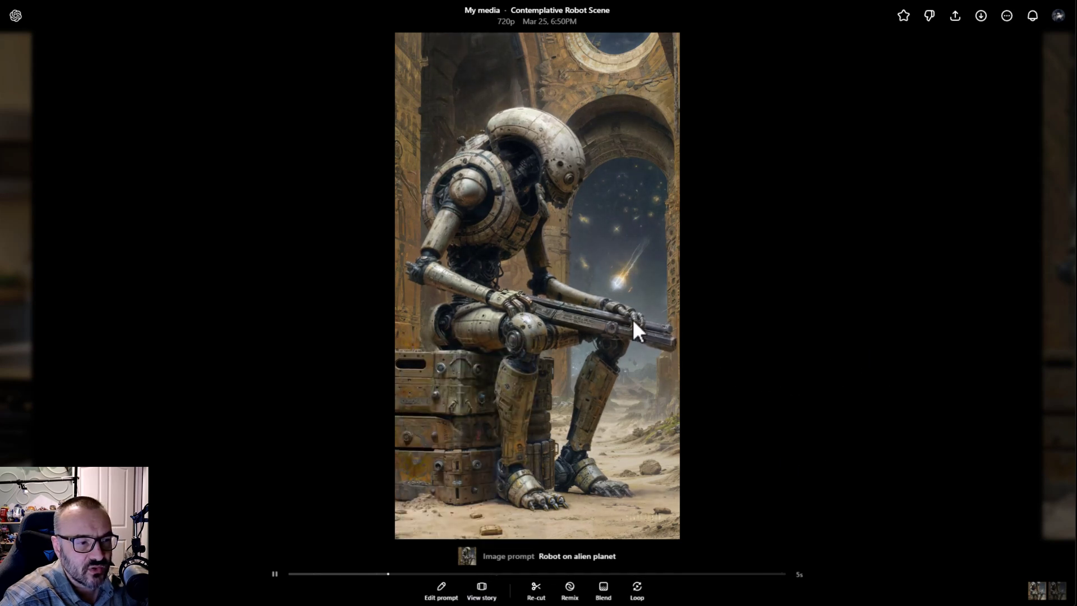
{"action": "left_click", "coordinate": [763, 379]}
Play both Kitten Chef Adventures videos at full size, one after the other
{"action": "scroll", "coordinate": [759, 378], "scroll_direction": "up", "scroll_amount": 3}
{"action": "scroll", "coordinate": [481, 227], "scroll_direction": "up", "scroll_amount": 1}
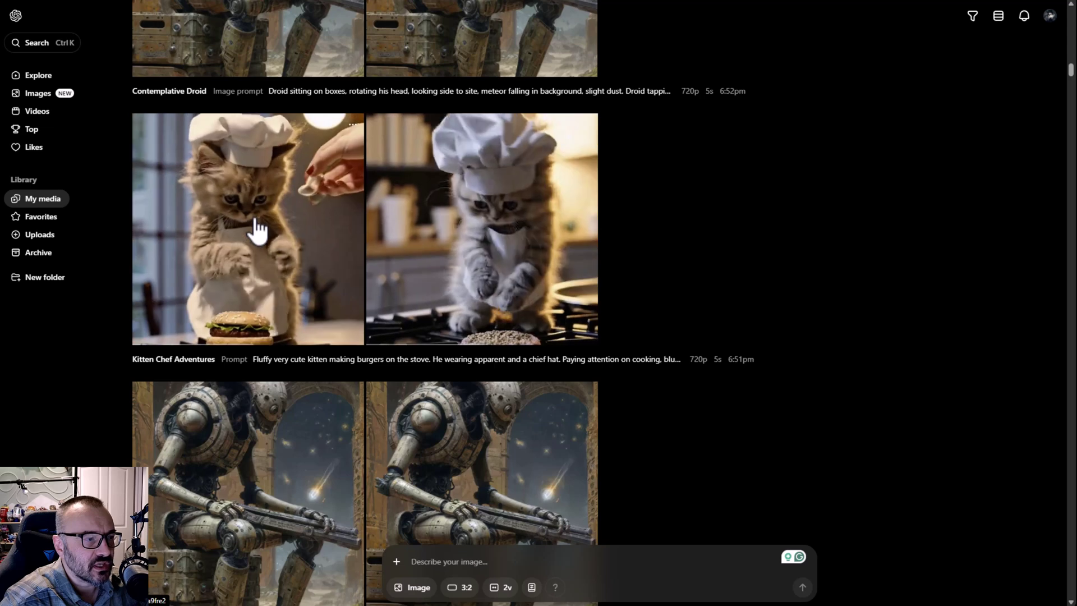
{"action": "left_click", "coordinate": [256, 229]}
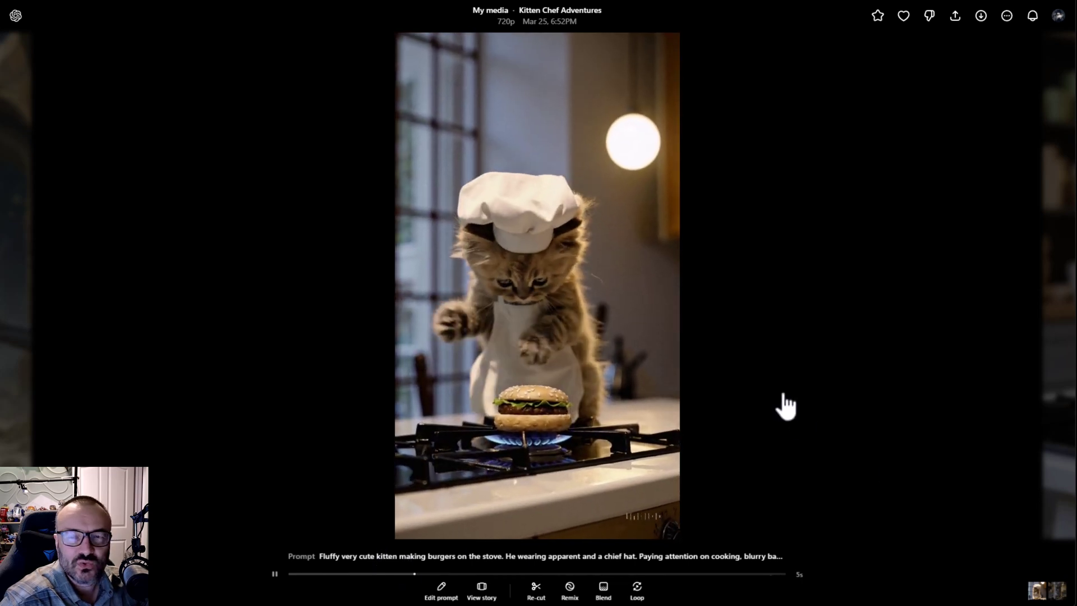
{"action": "left_click", "coordinate": [785, 406]}
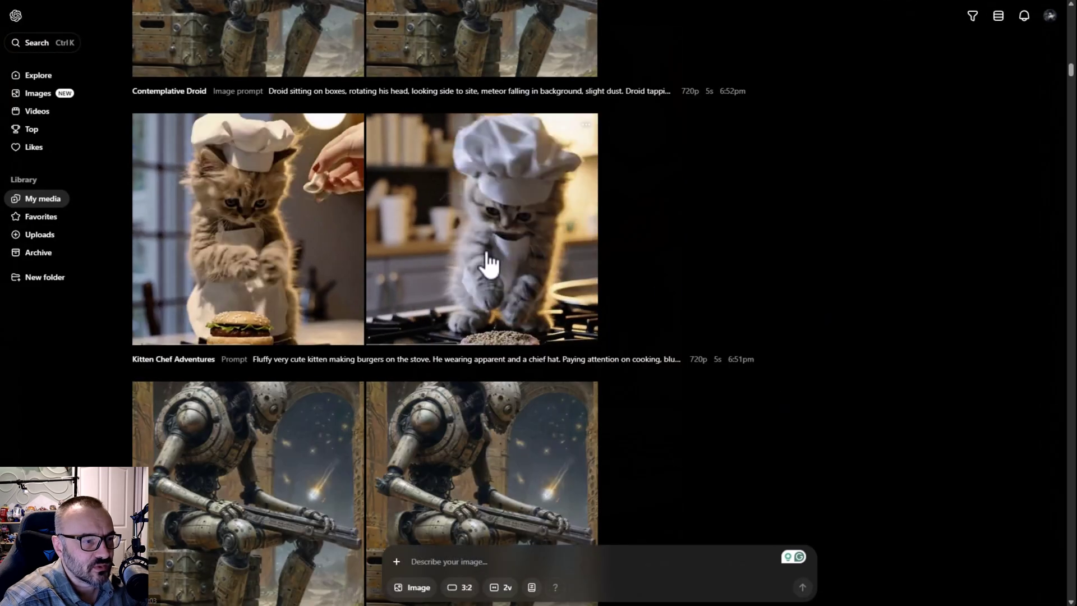
{"action": "left_click", "coordinate": [485, 259]}
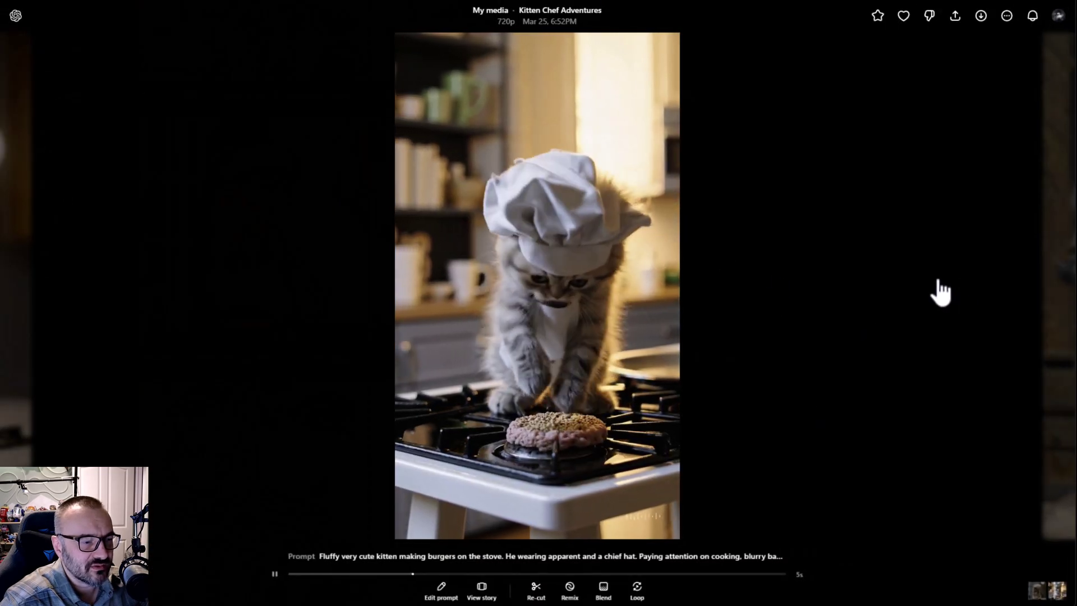
{"action": "left_click", "coordinate": [875, 311]}
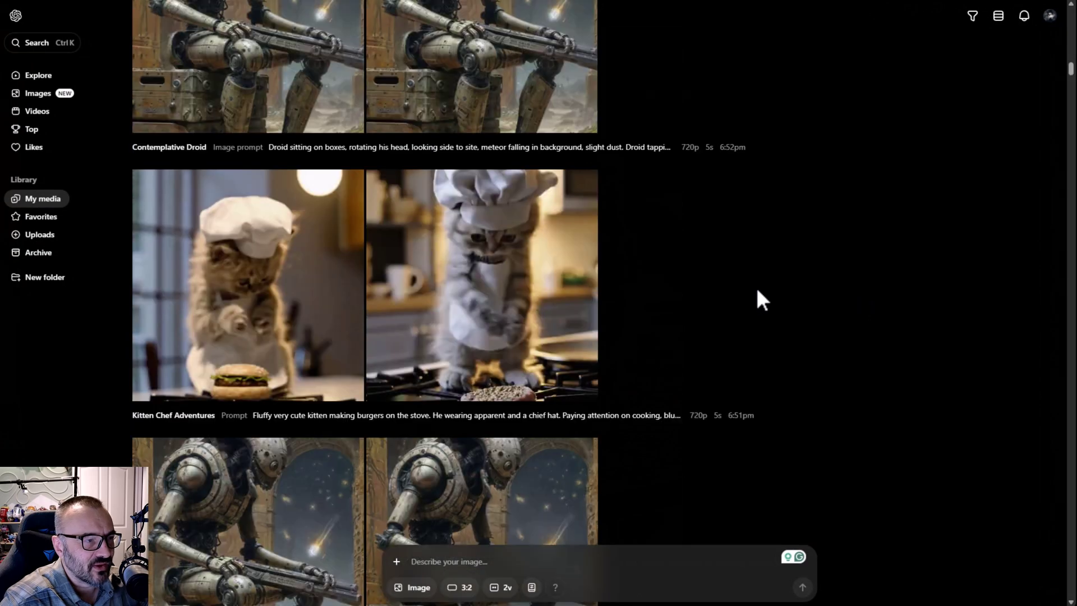
Play the second Contemplative Droid video at full size and return to the media library
{"action": "scroll", "coordinate": [757, 290], "scroll_direction": "up", "scroll_amount": 5}
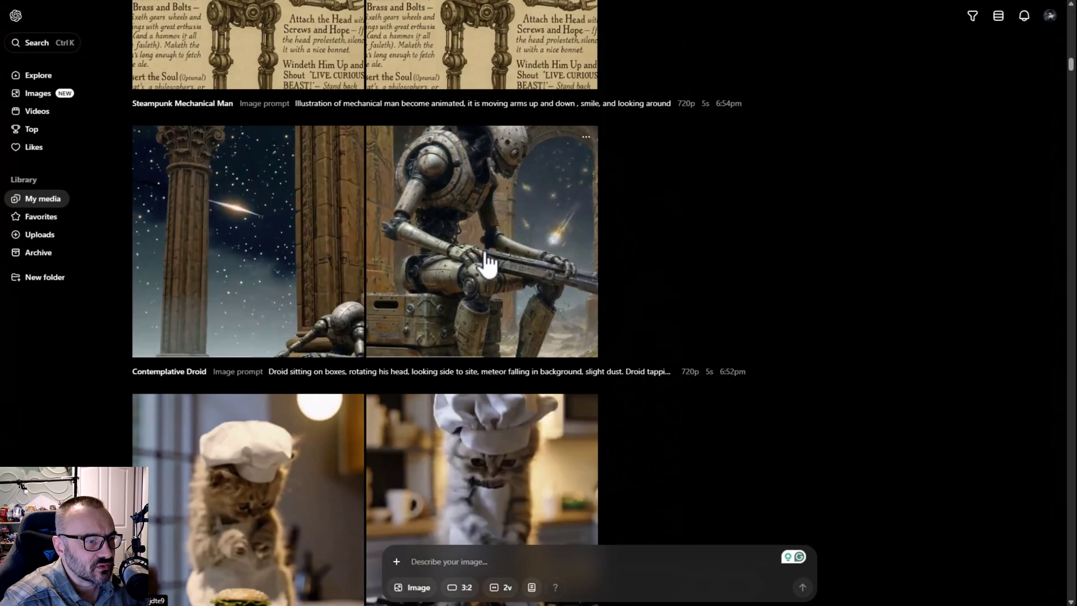
{"action": "left_click", "coordinate": [359, 284]}
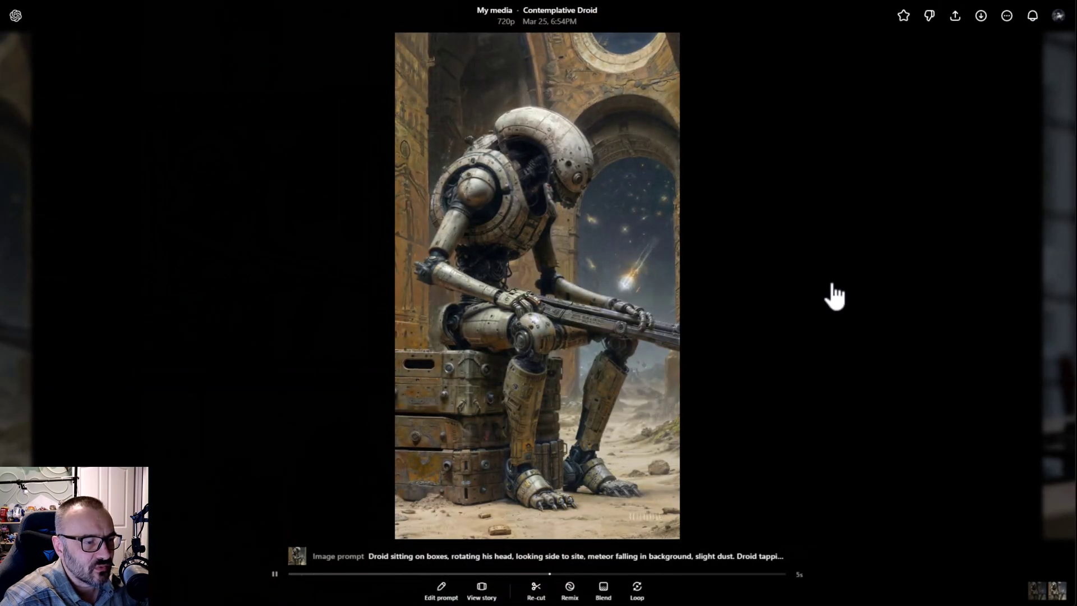
{"action": "left_click", "coordinate": [796, 296]}
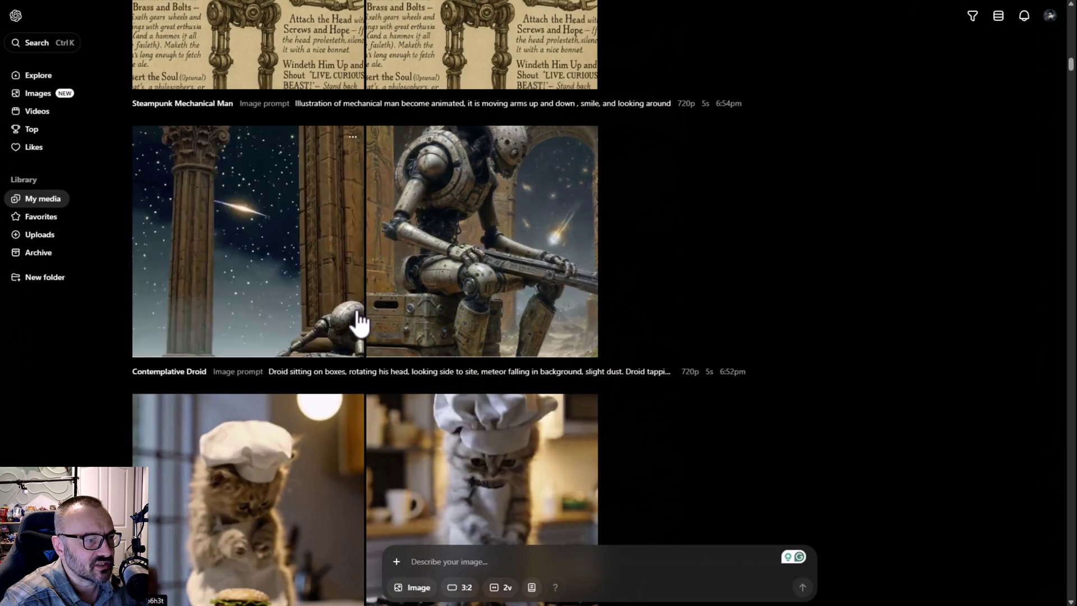
Play the first Steampunk Mechanical Man video at full size and close it
{"action": "scroll", "coordinate": [356, 320], "scroll_direction": "up", "scroll_amount": 4}
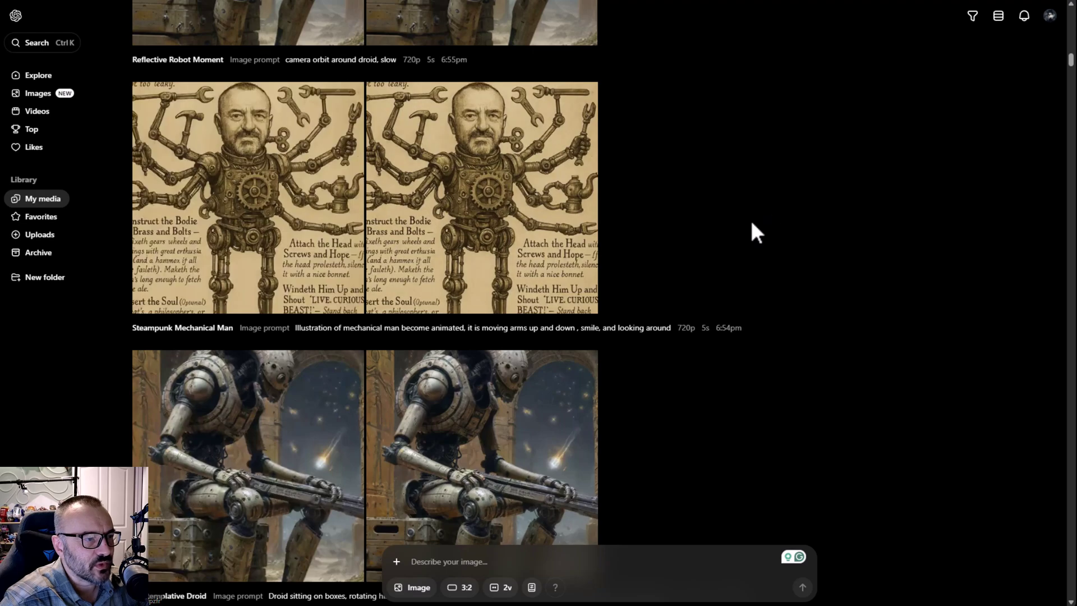
{"action": "left_click", "coordinate": [234, 189]}
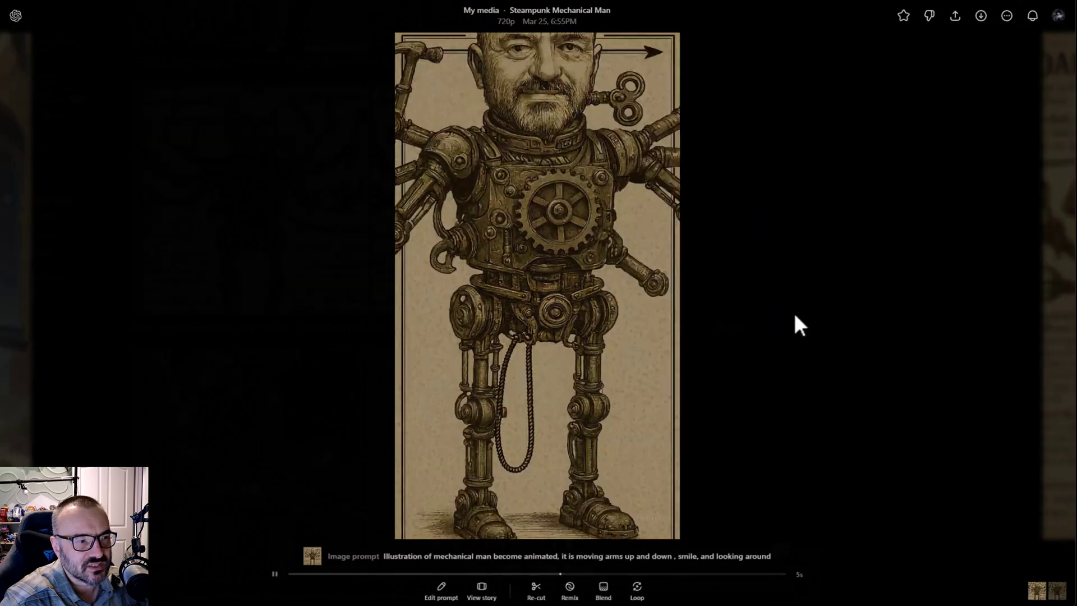
{"action": "left_click", "coordinate": [723, 343]}
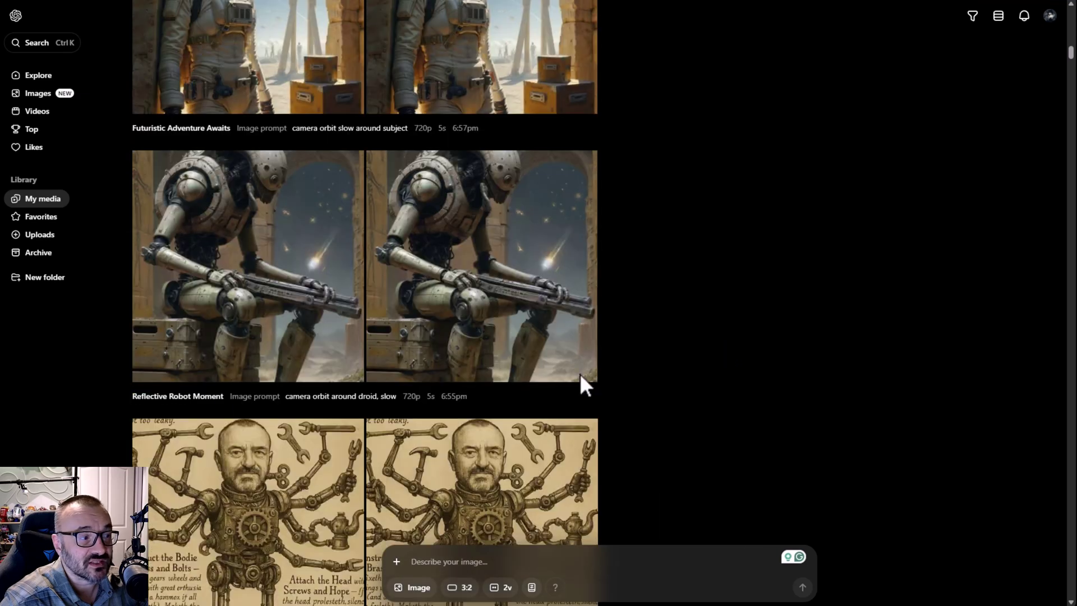
Play the first Reflective Robot Moment video with the slow camera orbit at full size
{"action": "left_click", "coordinate": [223, 334]}
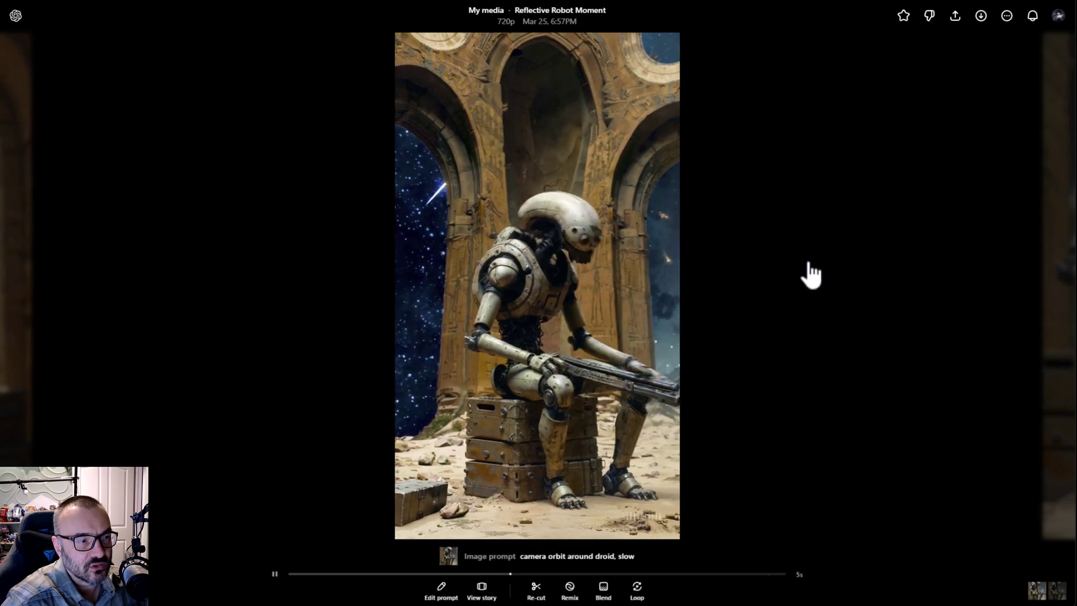
{"action": "left_click", "coordinate": [732, 322]}
{"action": "scroll", "coordinate": [735, 314], "scroll_direction": "up", "scroll_amount": 4}
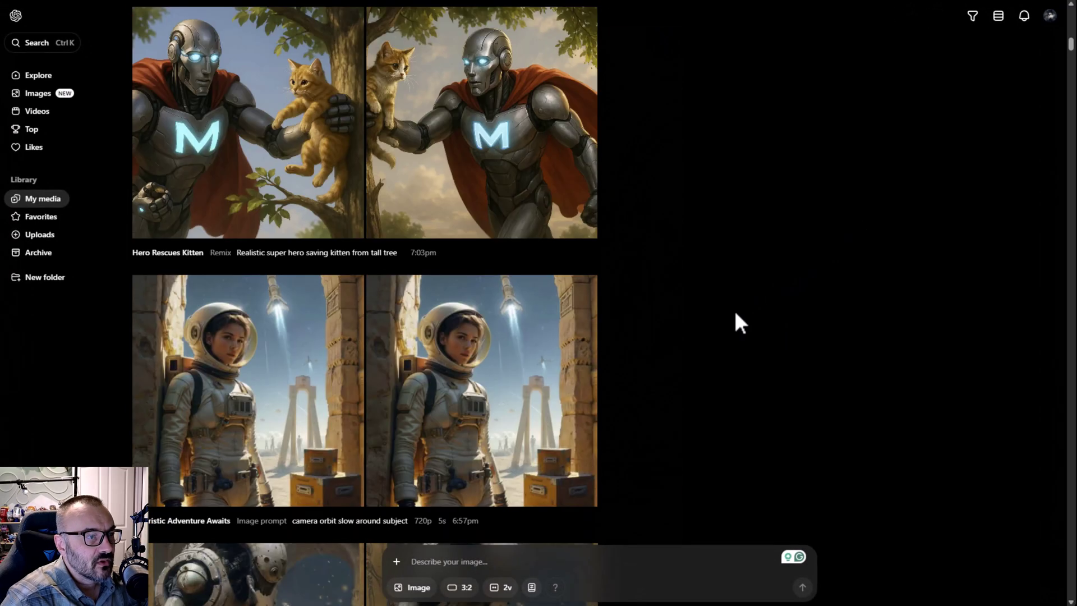
Play the second Futuristic Adventure Awaits video at full size and return to the media library
{"action": "scroll", "coordinate": [817, 299], "scroll_direction": "down", "scroll_amount": 2}
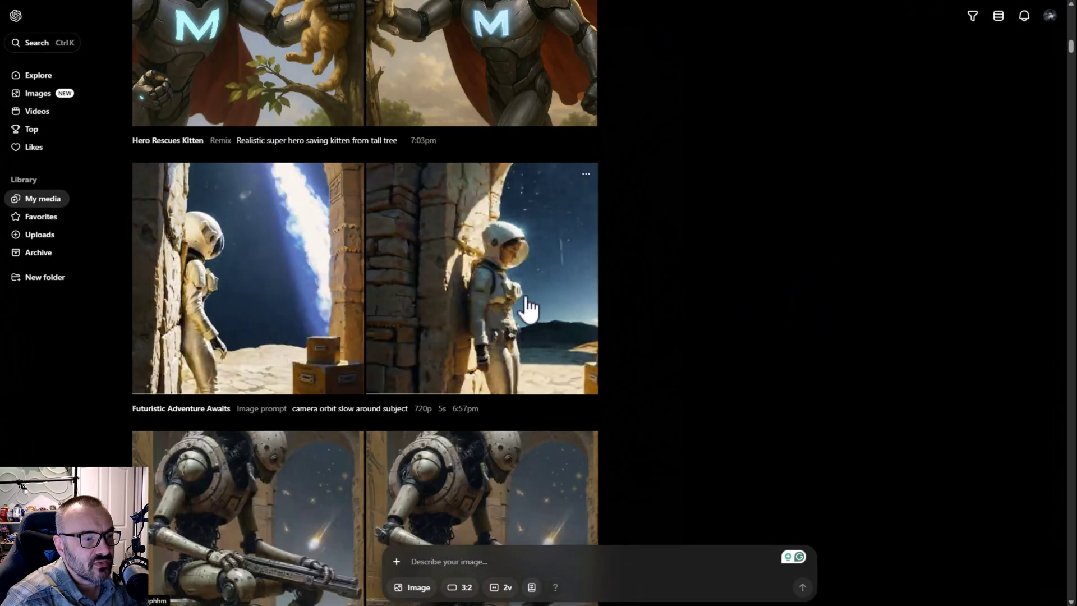
{"action": "left_click", "coordinate": [550, 315]}
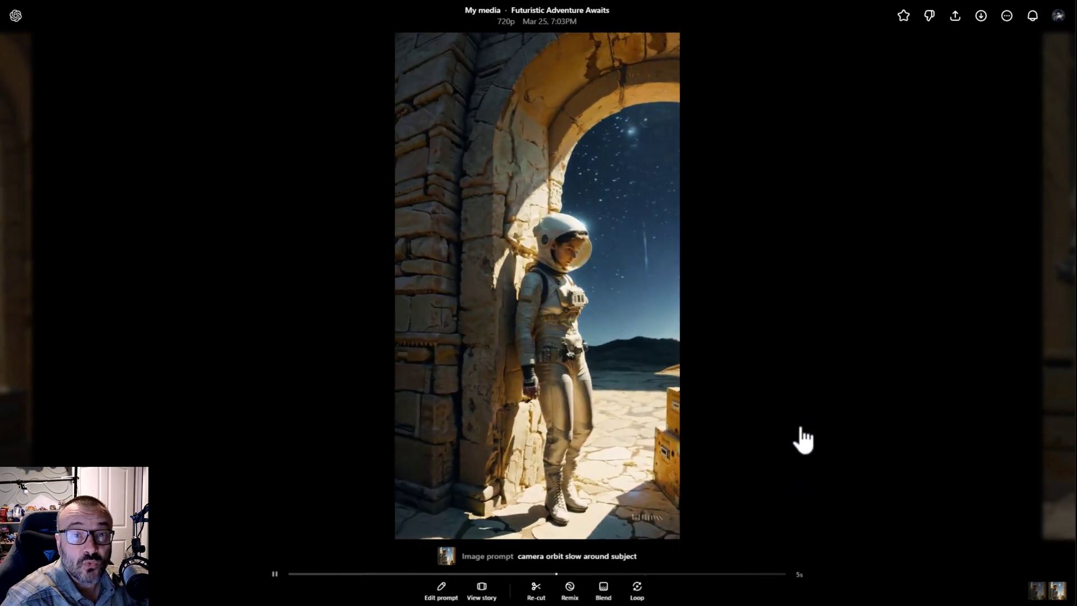
{"action": "key", "text": "Escape"}
View the first Hero Rescues Kitten image at full size and close it
{"action": "scroll", "coordinate": [721, 346], "scroll_direction": "up", "scroll_amount": 5}
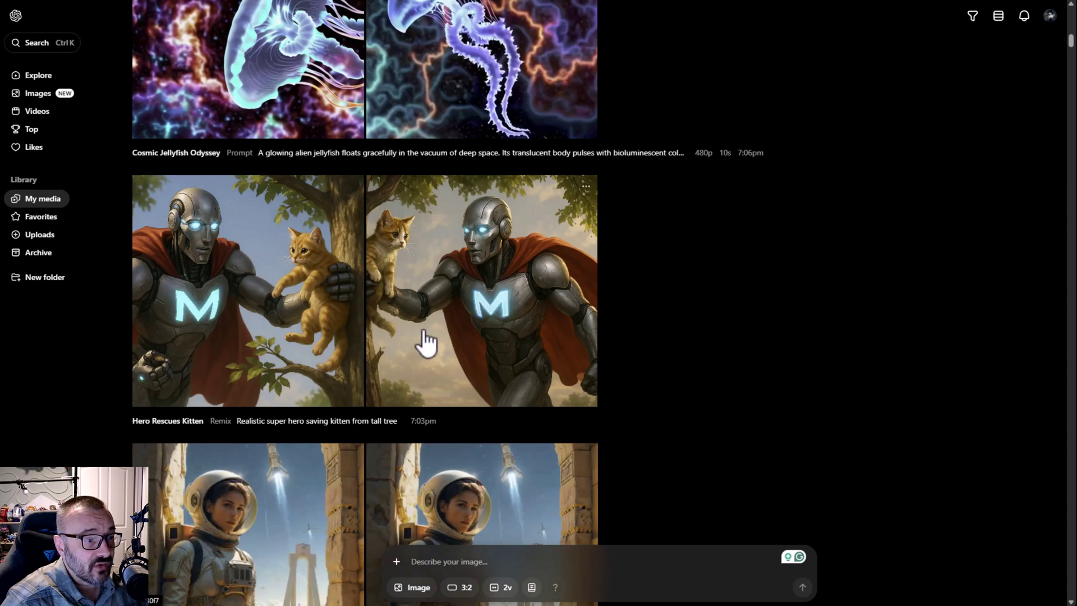
{"action": "left_click", "coordinate": [304, 340]}
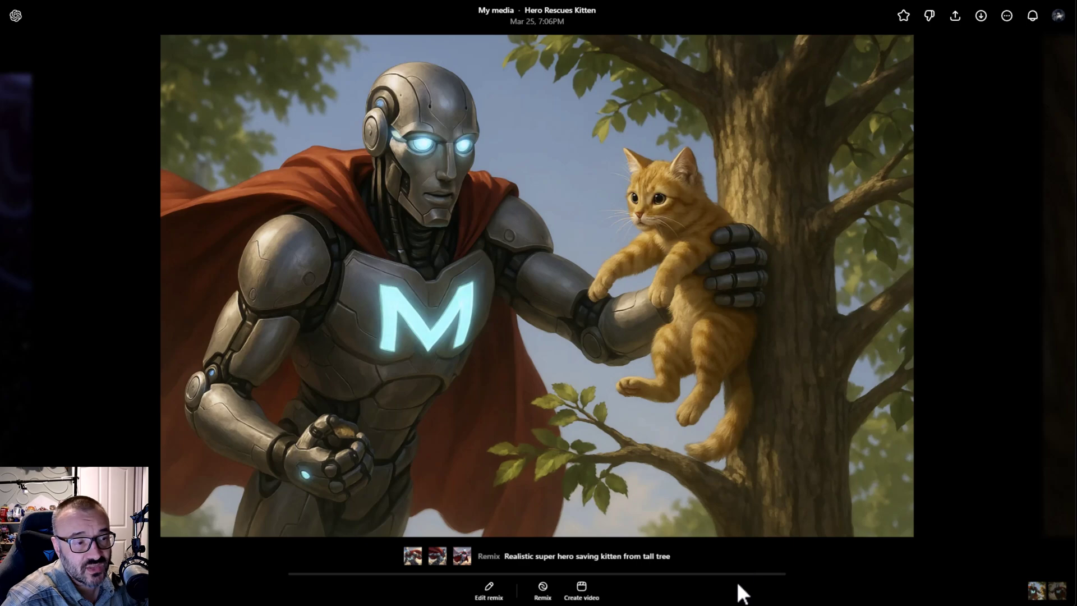
{"action": "left_click", "coordinate": [962, 441]}
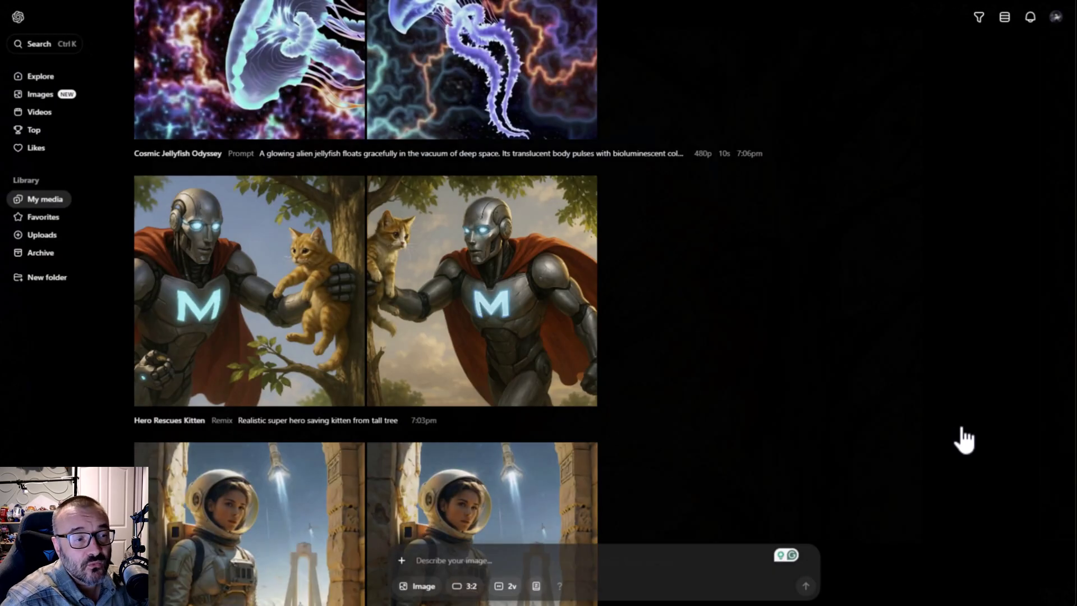
Play a Robot Rescues Kitten video at full size and return to the media library
{"action": "scroll", "coordinate": [844, 305], "scroll_direction": "up", "scroll_amount": 6}
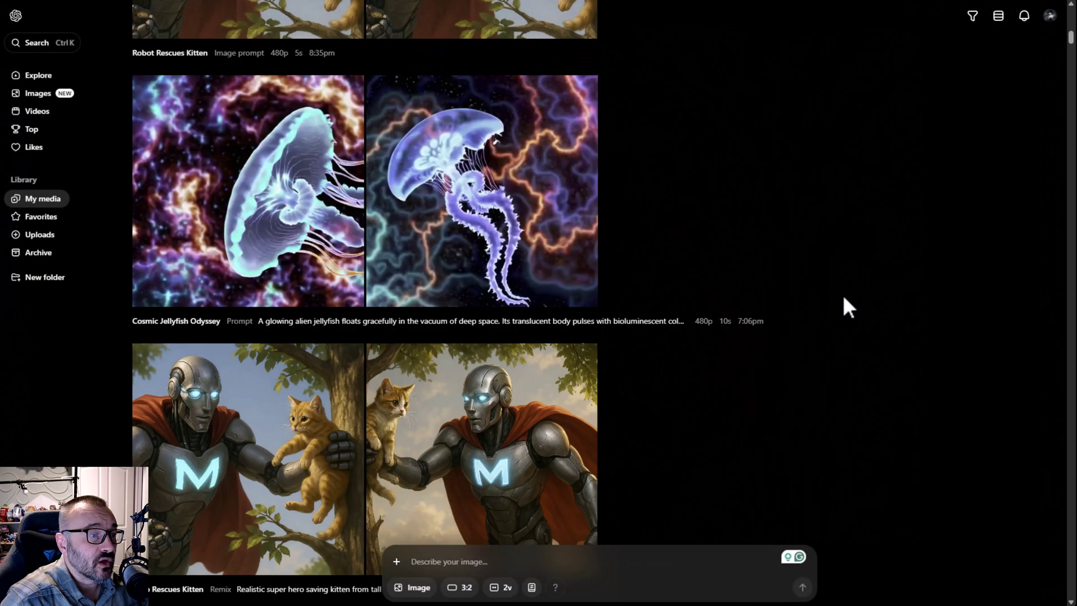
{"action": "scroll", "coordinate": [783, 281], "scroll_direction": "down", "scroll_amount": 1}
{"action": "left_click", "coordinate": [262, 123]}
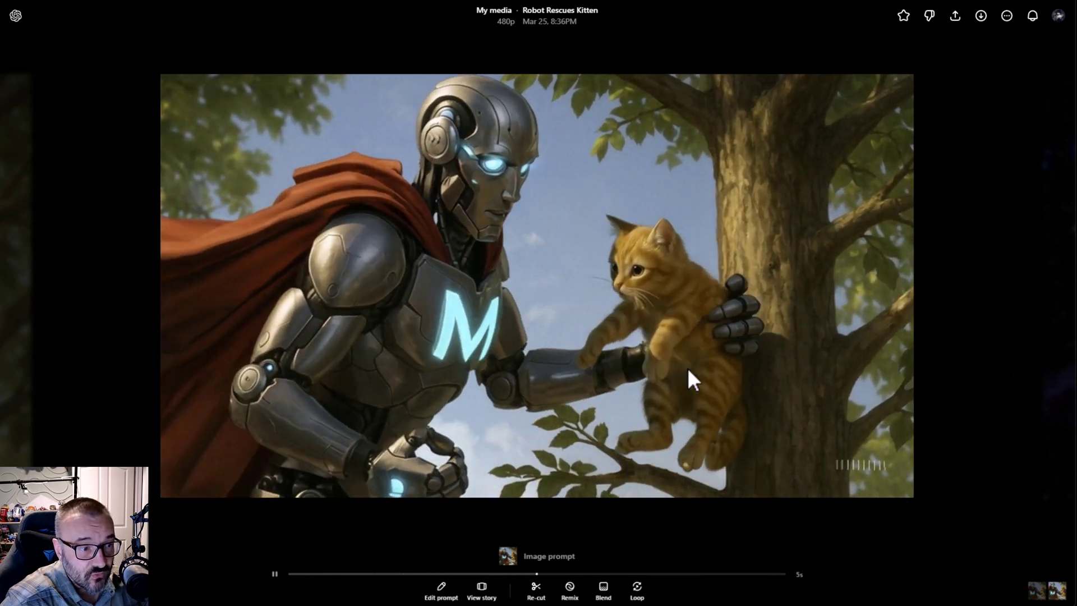
{"action": "left_click", "coordinate": [991, 364]}
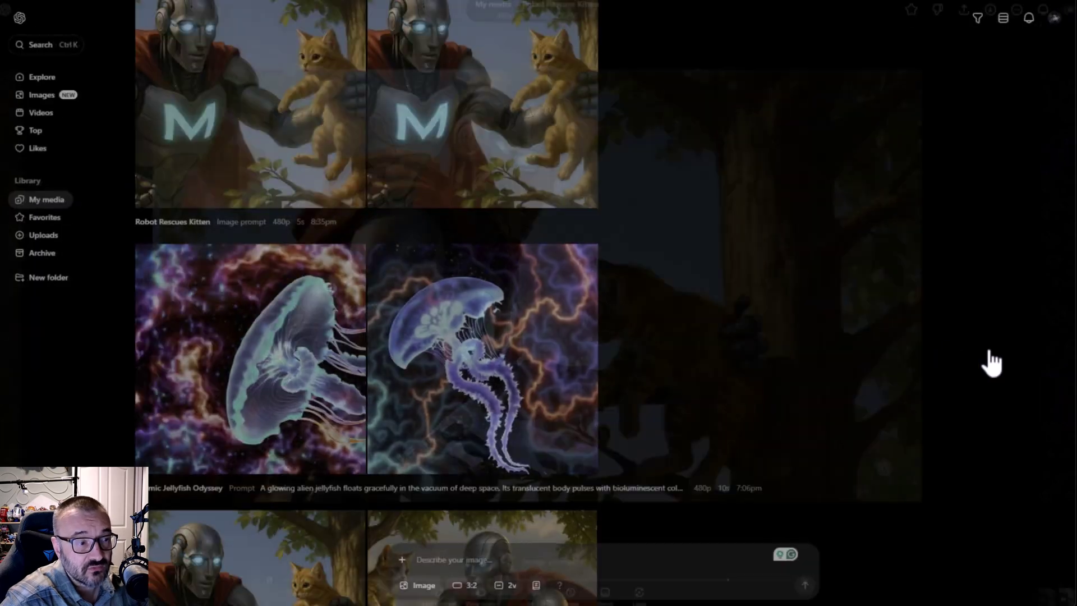
Play the first Cosmic Jellyfish Odyssey video at full size and close it
{"action": "scroll", "coordinate": [772, 330], "scroll_direction": "down", "scroll_amount": 4}
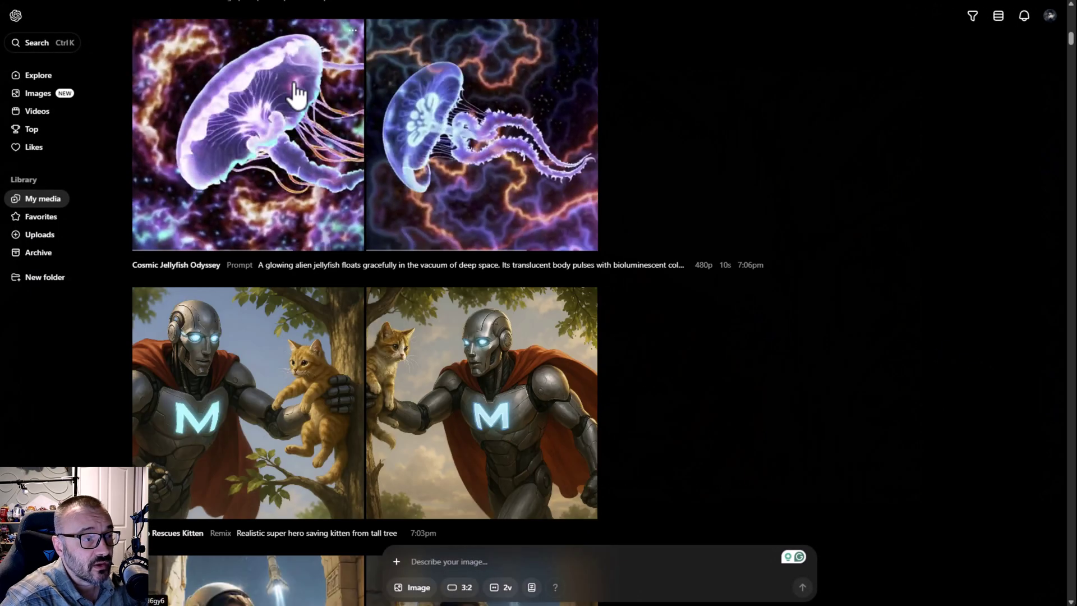
{"action": "scroll", "coordinate": [292, 92], "scroll_direction": "up", "scroll_amount": 2}
{"action": "left_click", "coordinate": [269, 236]}
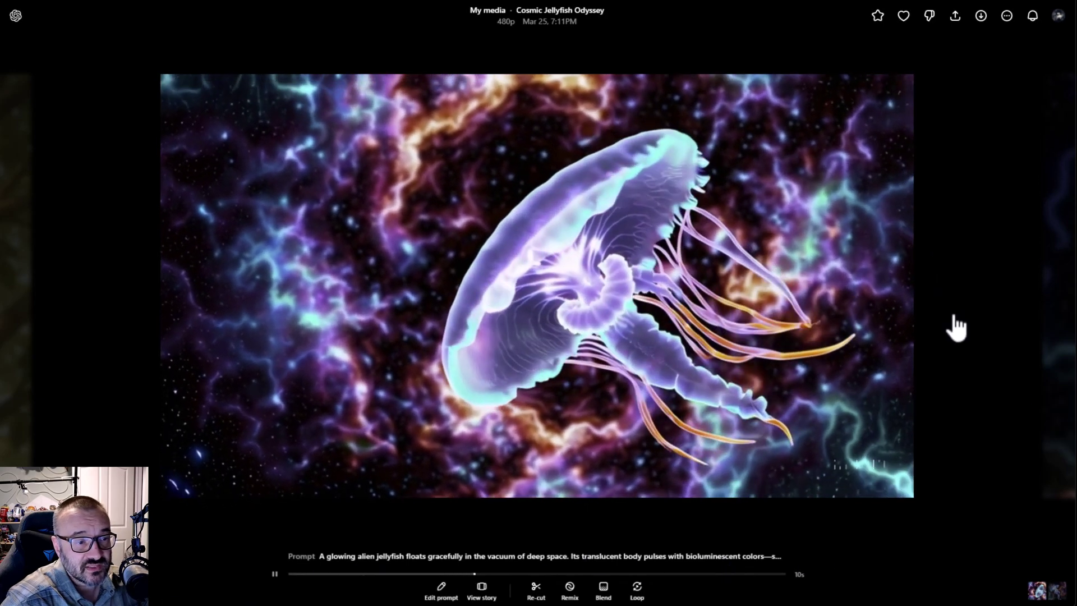
{"action": "left_click", "coordinate": [957, 328]}
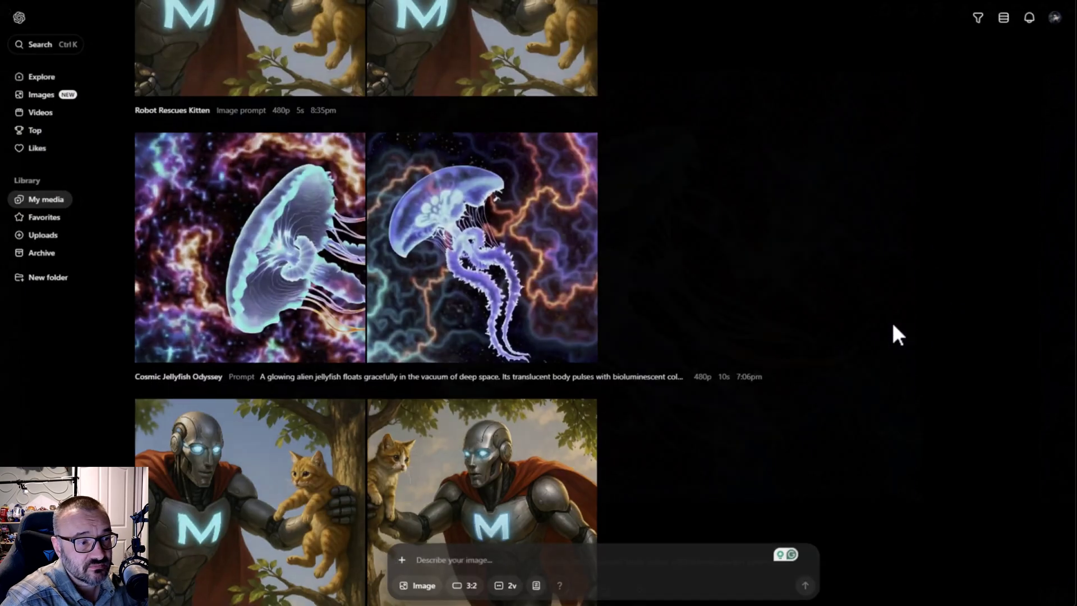
View both Tiny Penguin, Big Gains comic strips at full size, one after the other
{"action": "scroll", "coordinate": [856, 334], "scroll_direction": "up", "scroll_amount": 8}
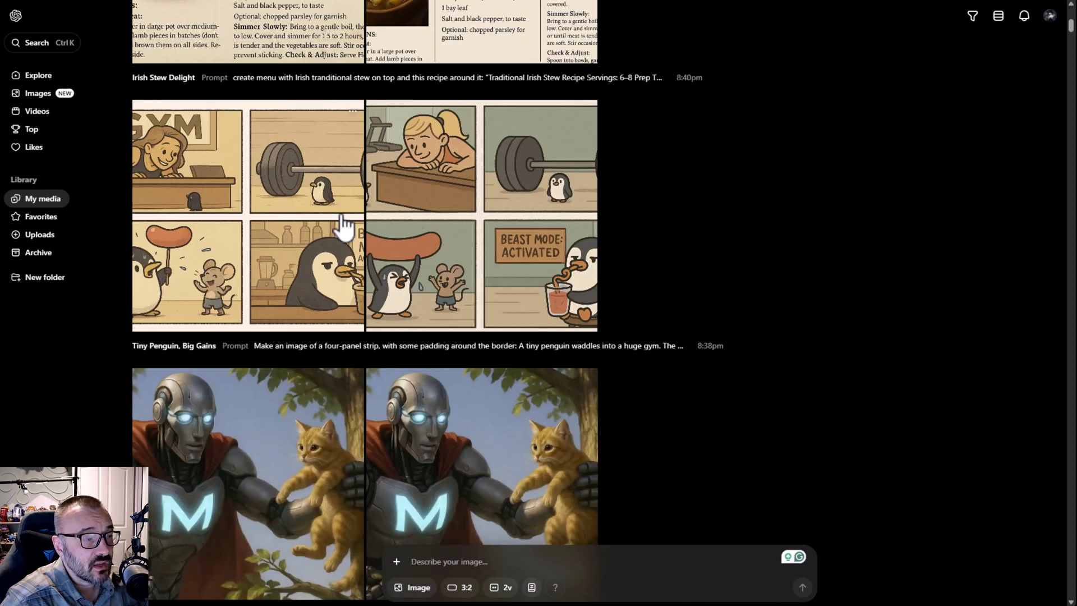
{"action": "left_click", "coordinate": [354, 233]}
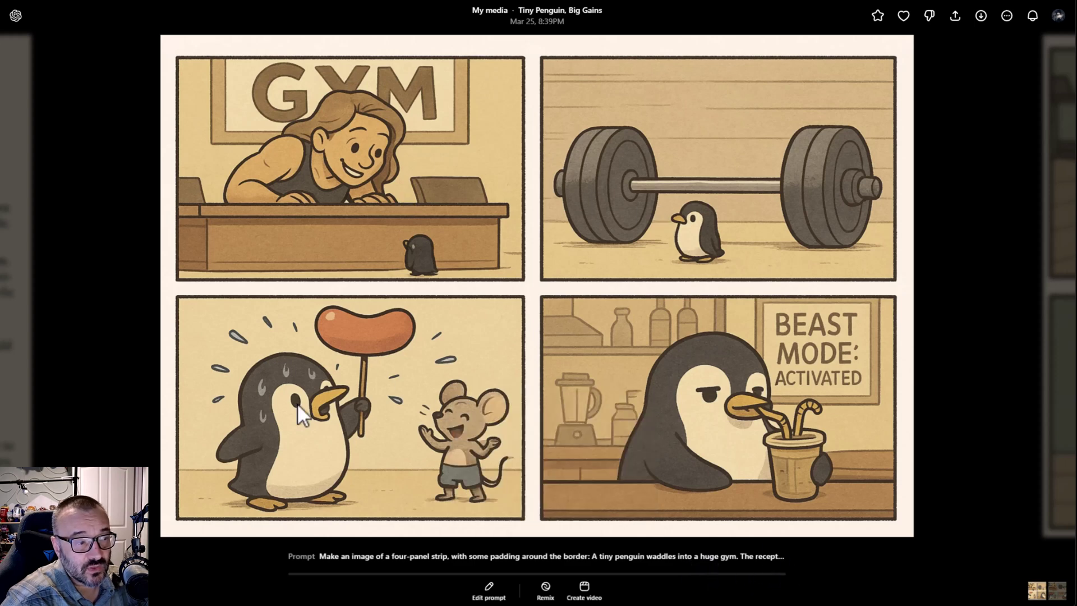
{"action": "left_click", "coordinate": [1003, 441]}
{"action": "left_click", "coordinate": [500, 216]}
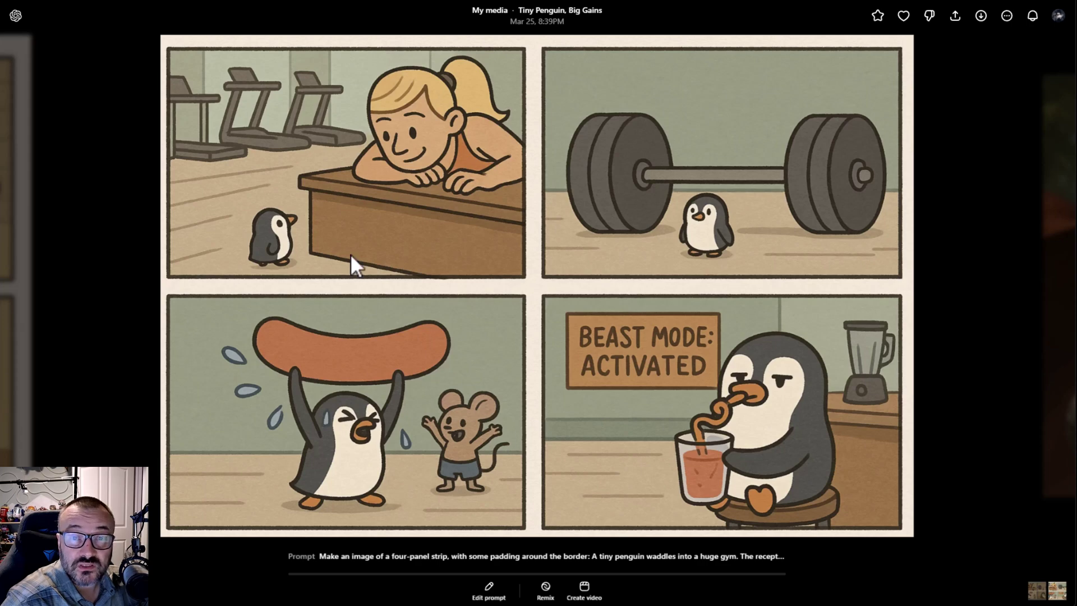
{"action": "left_click", "coordinate": [955, 348]}
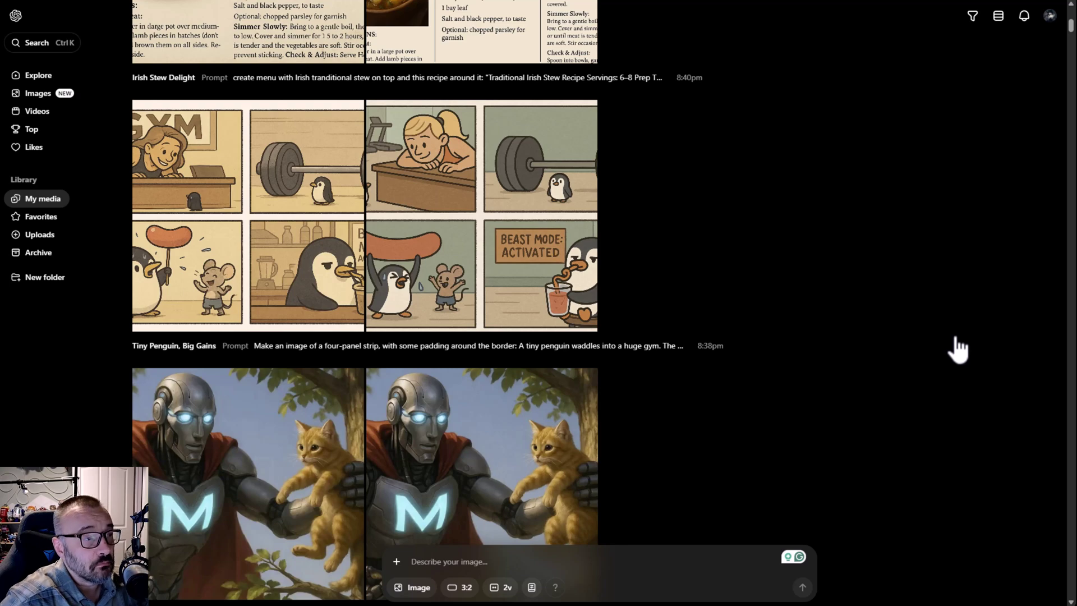
View the first Irish Stew Delight recipe and the first Cute Bee Photographer sticker at full size
{"action": "scroll", "coordinate": [777, 294], "scroll_direction": "up", "scroll_amount": 7}
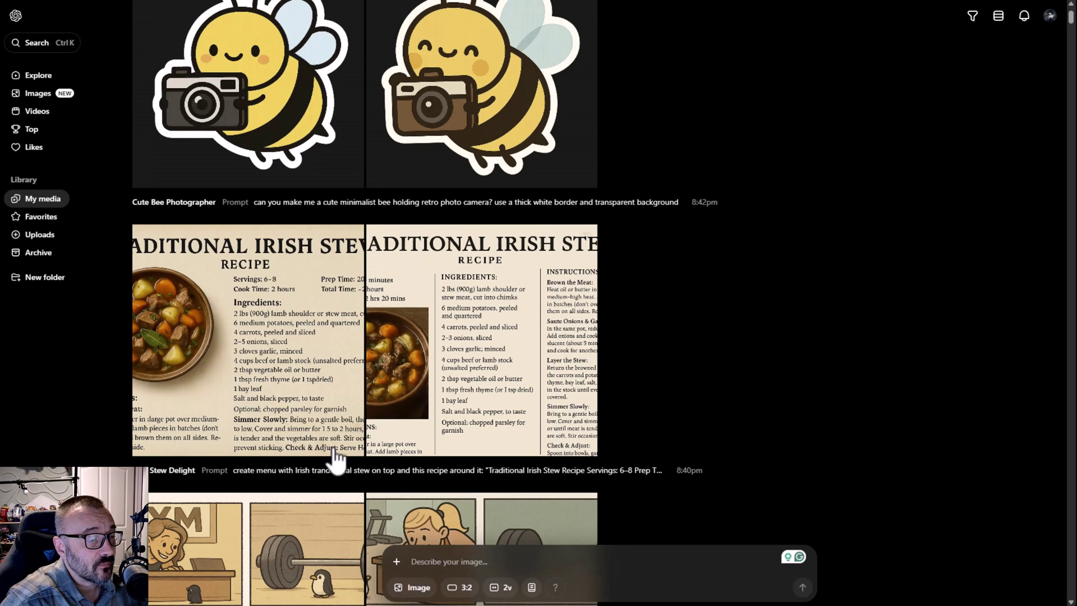
{"action": "left_click", "coordinate": [289, 326]}
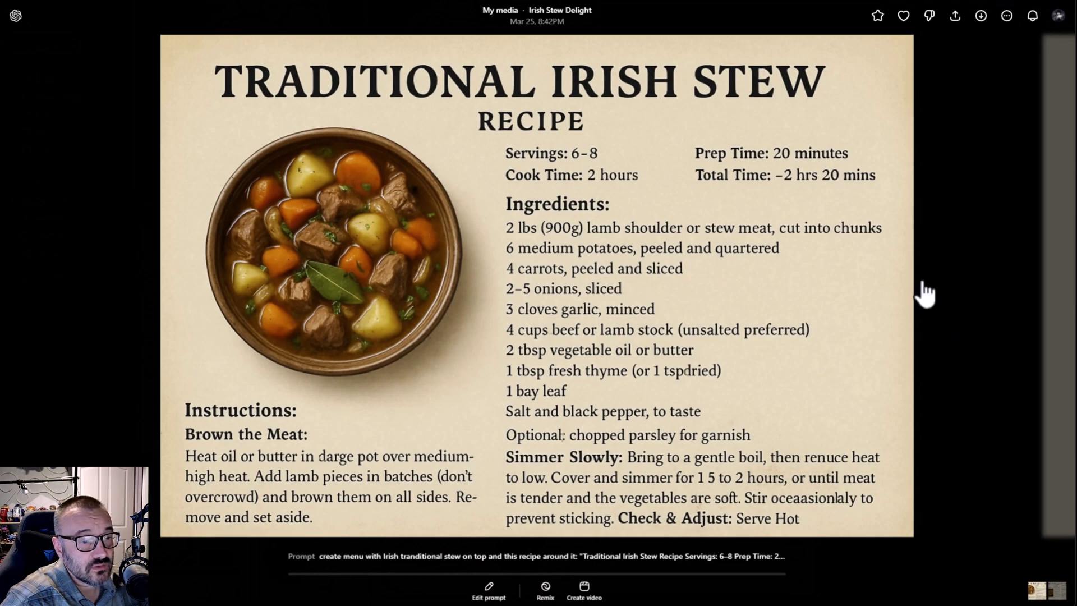
{"action": "left_click", "coordinate": [976, 303]}
{"action": "left_click", "coordinate": [240, 108]}
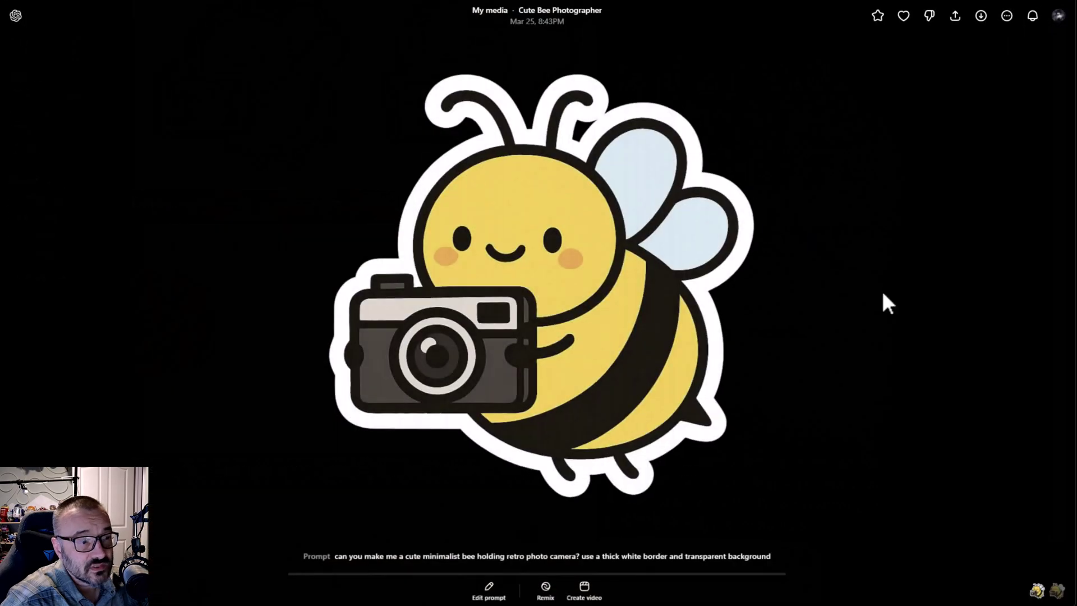
{"action": "left_click", "coordinate": [939, 330]}
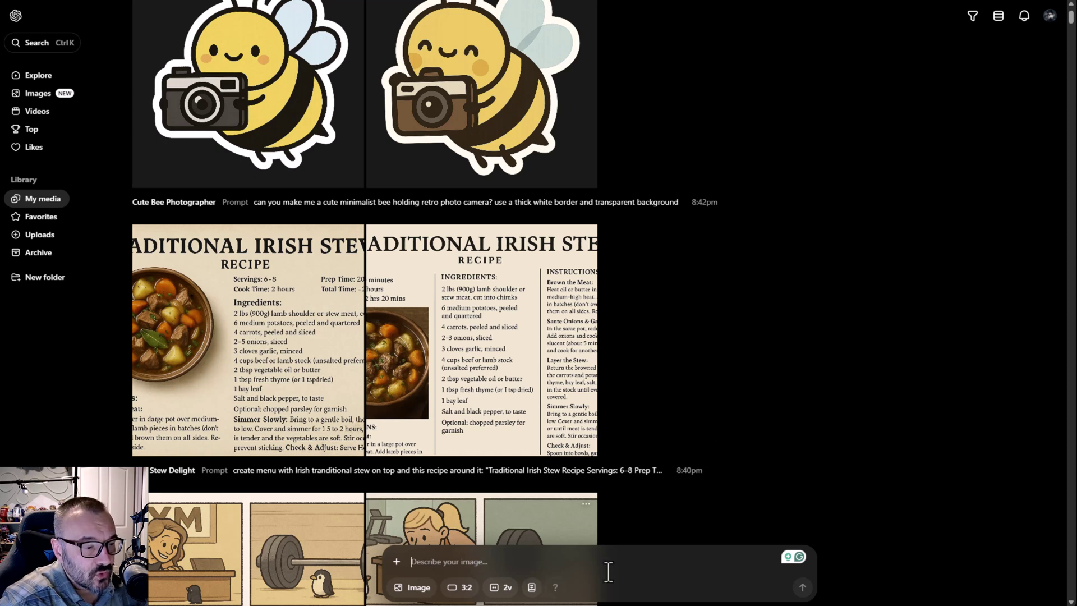
{"action": "left_click", "coordinate": [683, 573]}
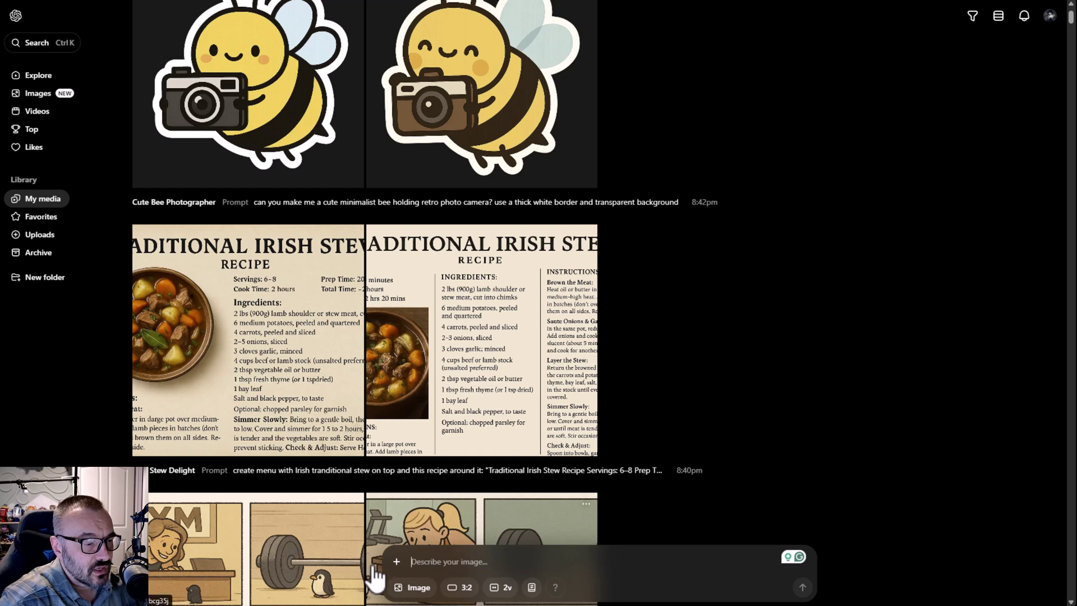
{"action": "left_click", "coordinate": [396, 561]}
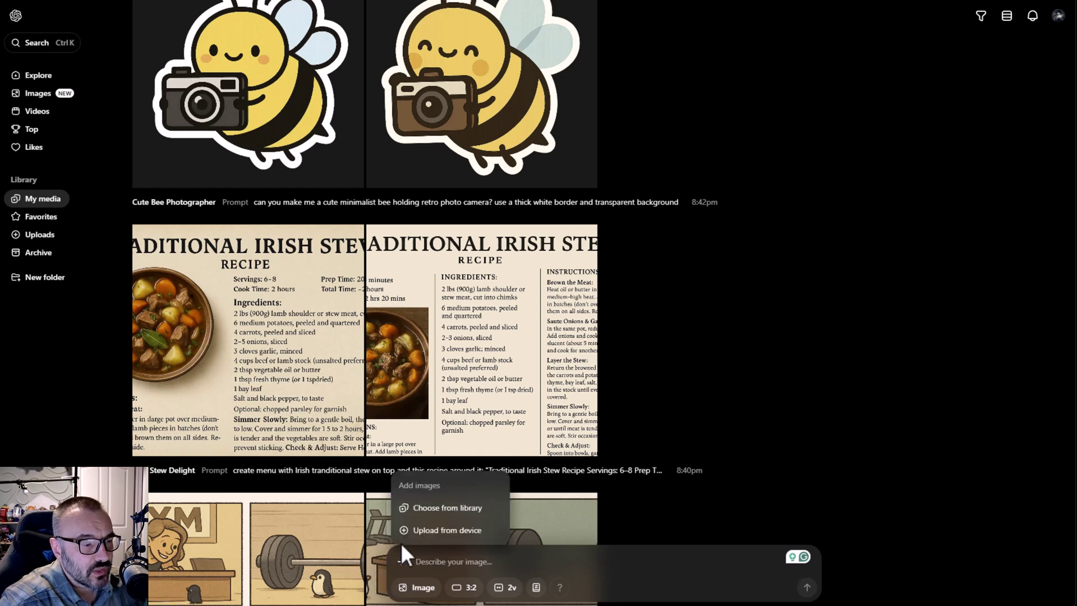
{"action": "left_click", "coordinate": [426, 509]}
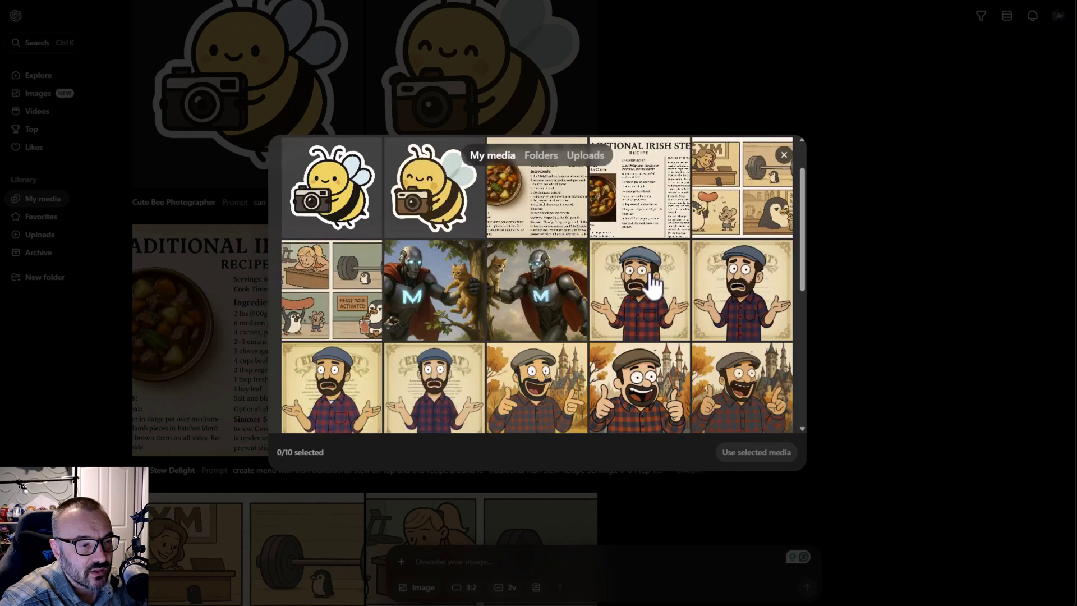
{"action": "scroll", "coordinate": [654, 281], "scroll_direction": "down", "scroll_amount": 1}
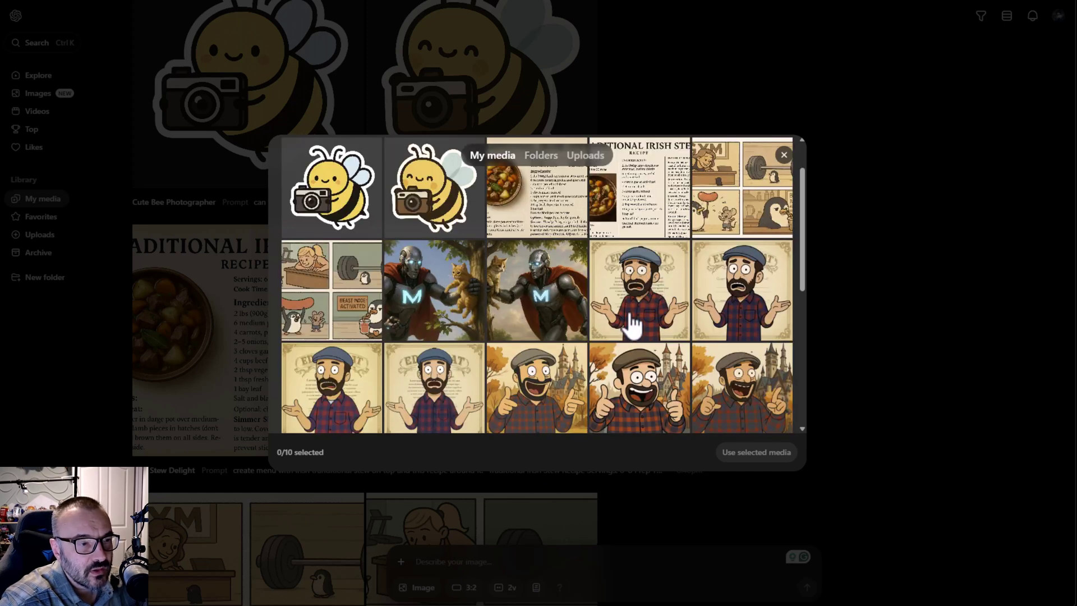
{"action": "left_click", "coordinate": [868, 308]}
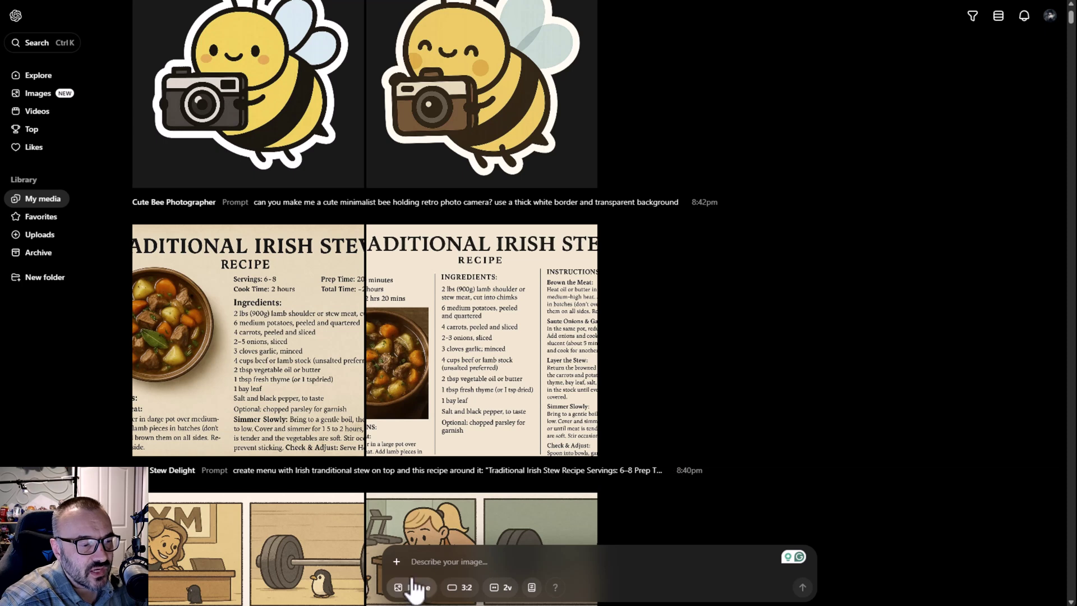
Add the woman's portrait on a red background as input image and begin the prompt with "use this image as referance,"
{"action": "left_click", "coordinate": [396, 561]}
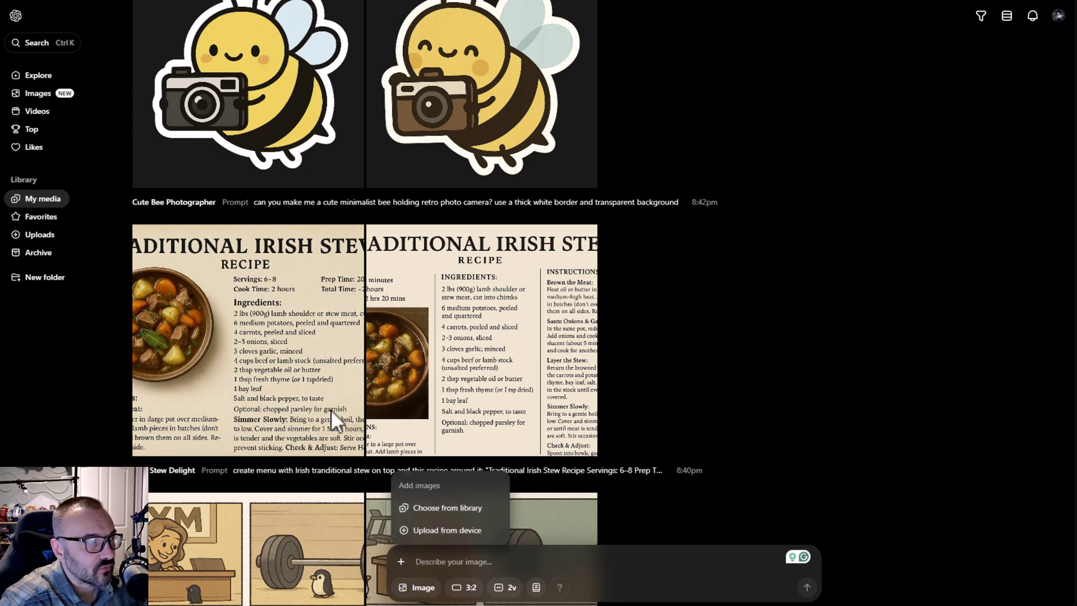
{"action": "key", "text": "ctrl+v"}
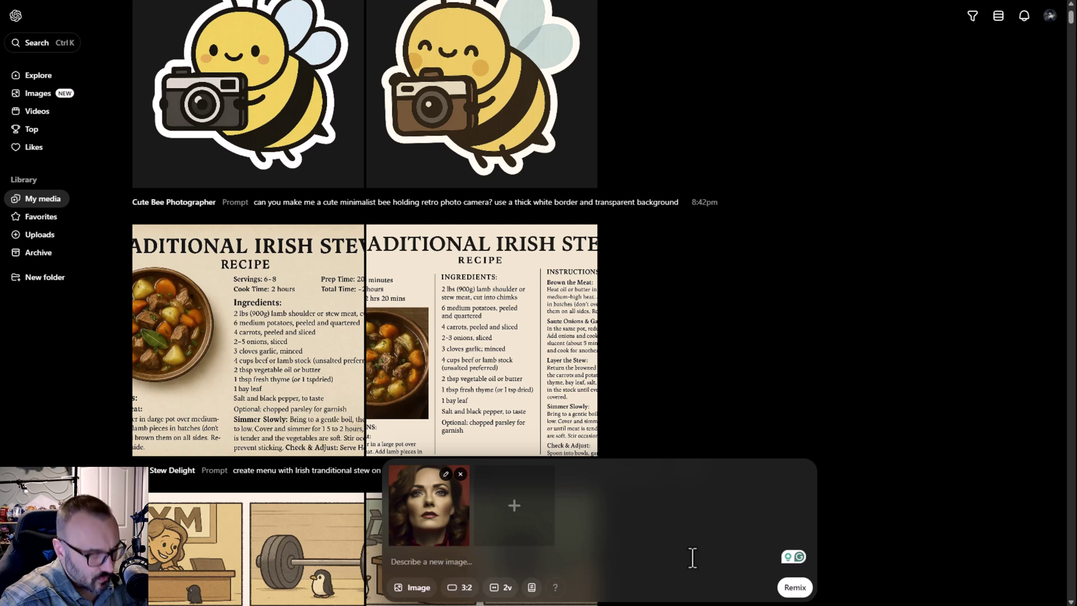
{"action": "type", "text": "use thi"}
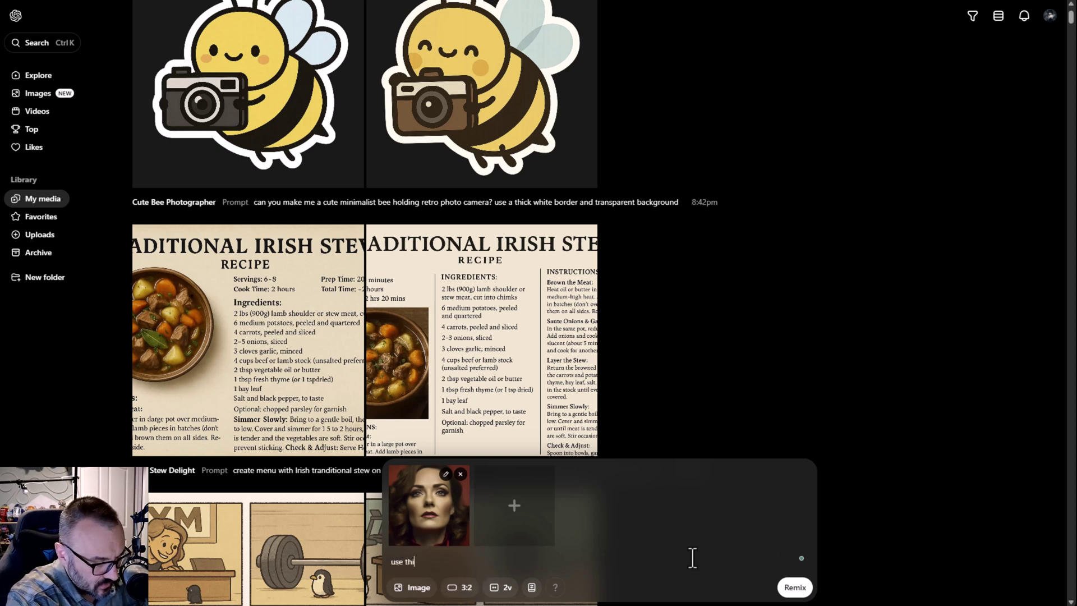
{"action": "type", "text": "s image a"}
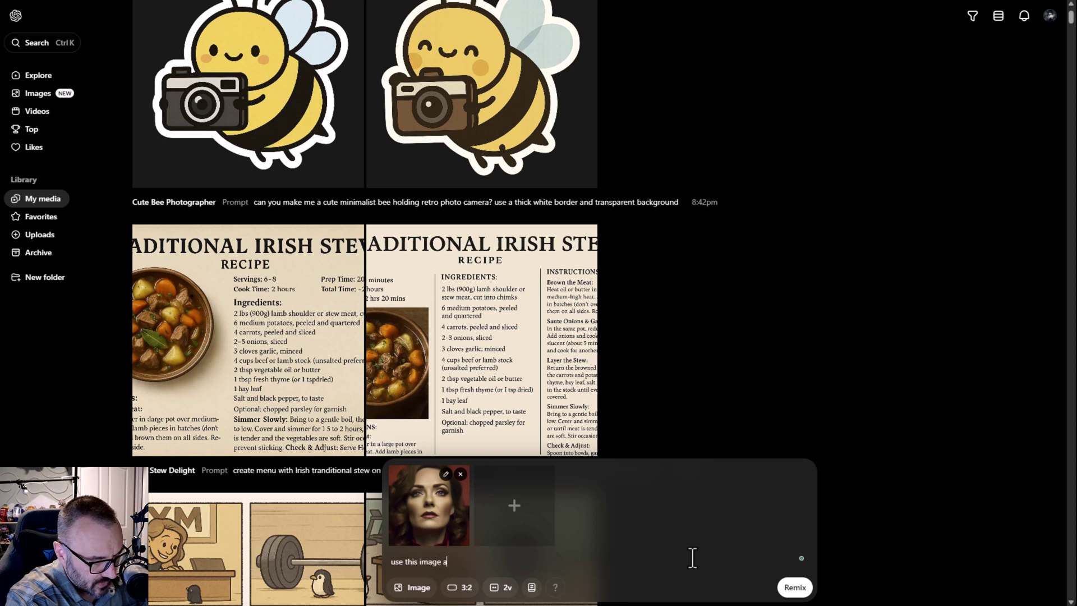
{"action": "type", "text": "s referance"}
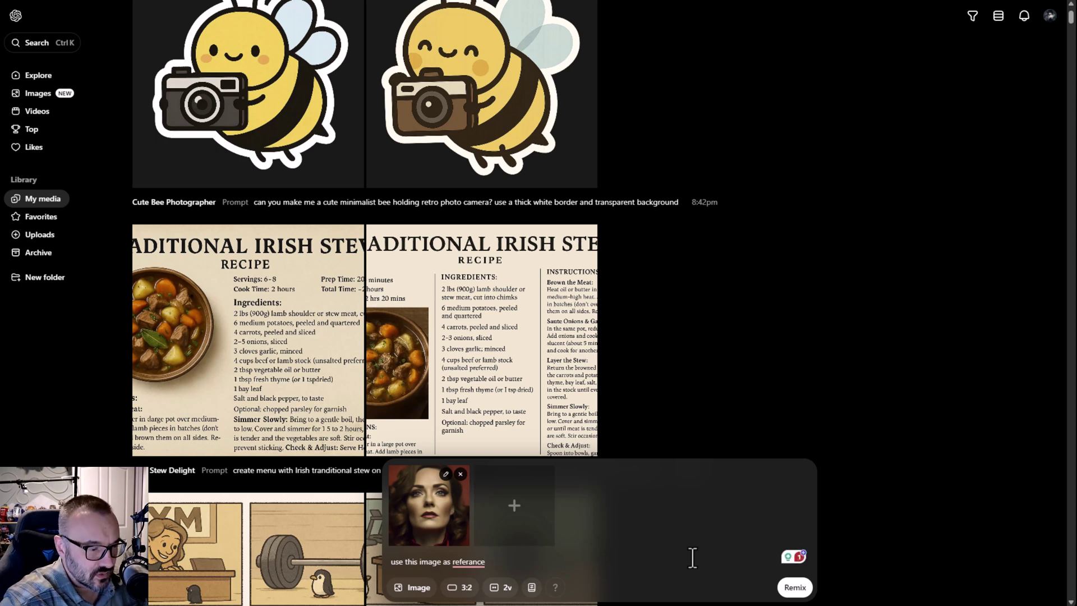
{"action": "type", "text": ", "}
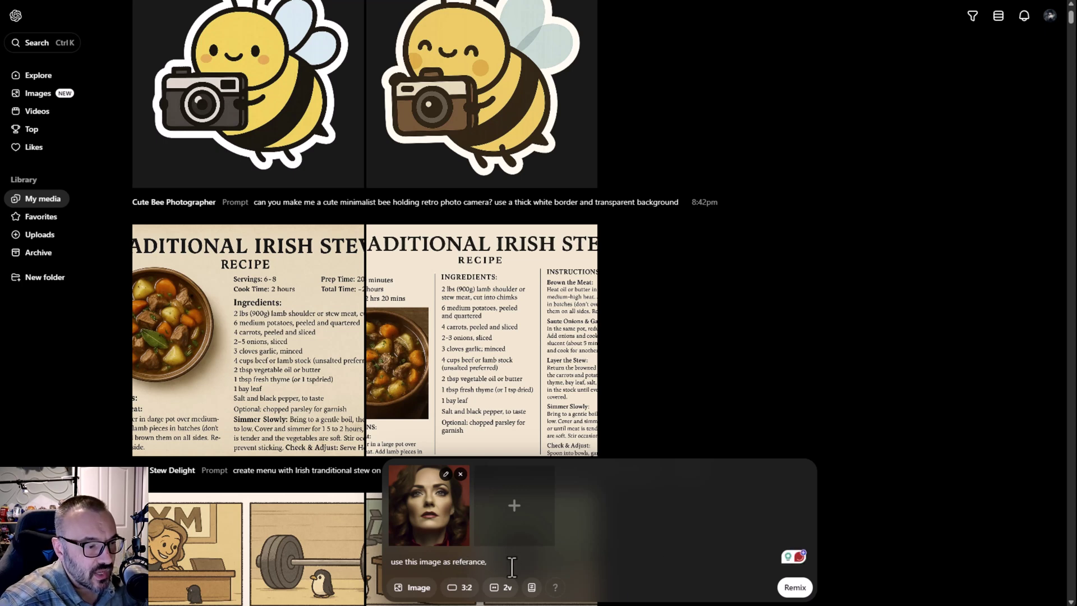
Extend the prompt with "create portrait with text over it", correcting the misspelled word "portrait"
{"action": "type", "text": "create portra"}
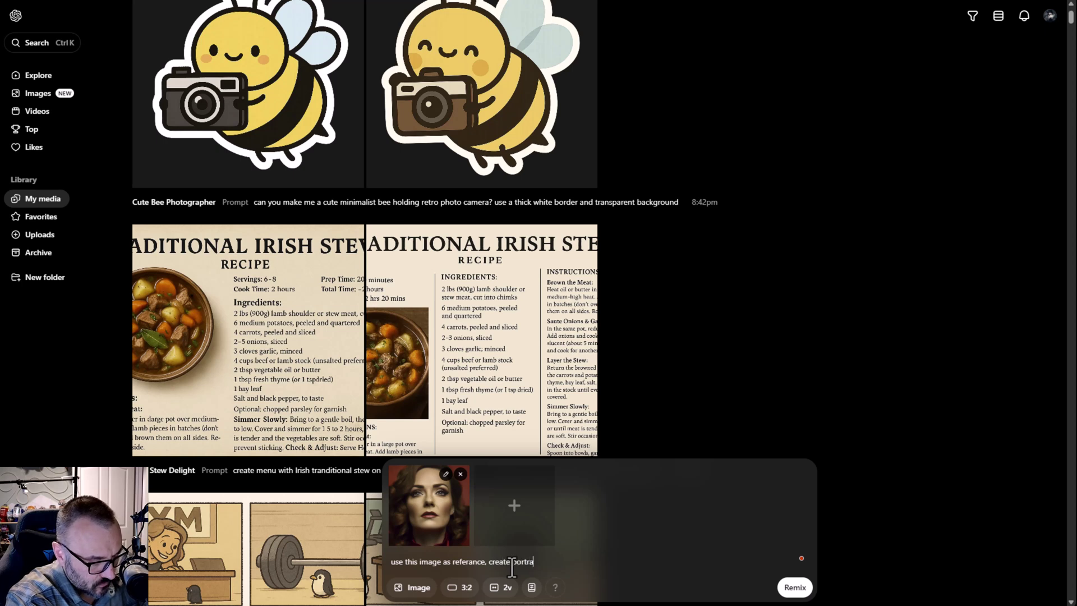
{"action": "type", "text": "t "}
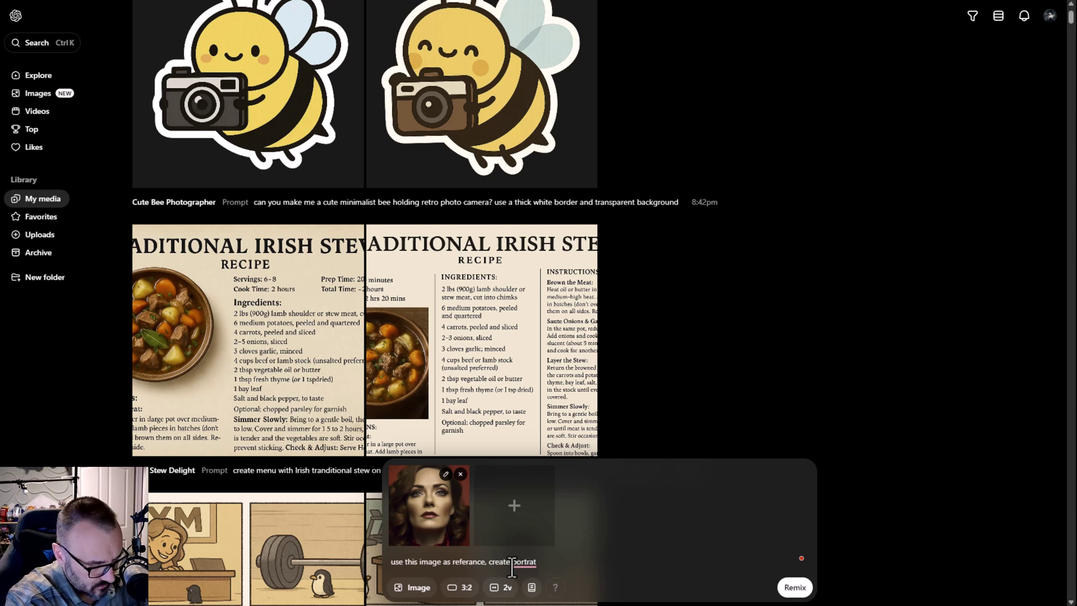
{"action": "type", "text": "with"}
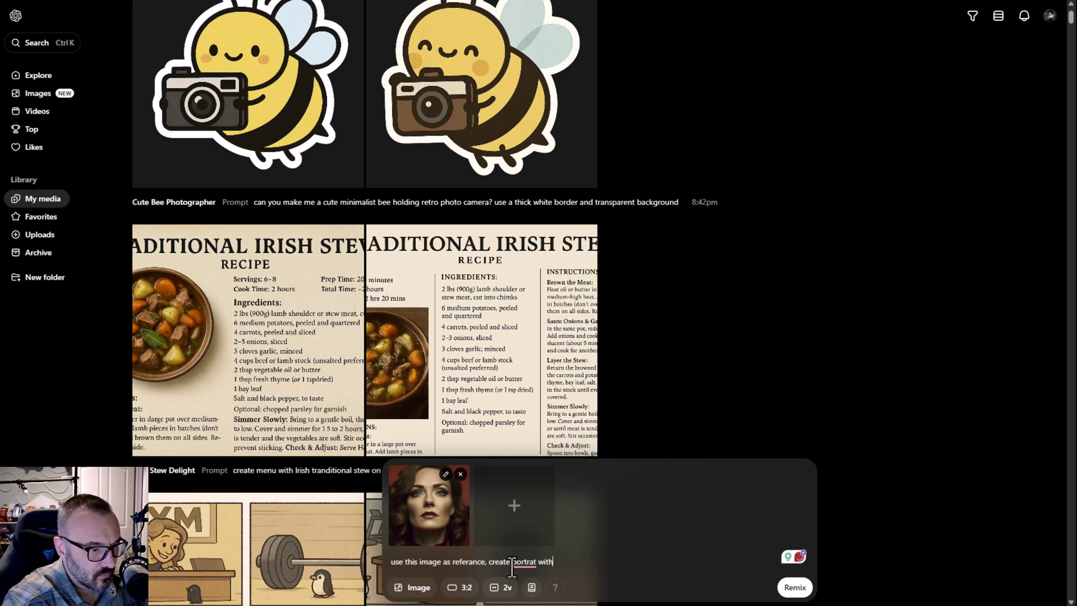
{"action": "mouse_move", "coordinate": [525, 563]}
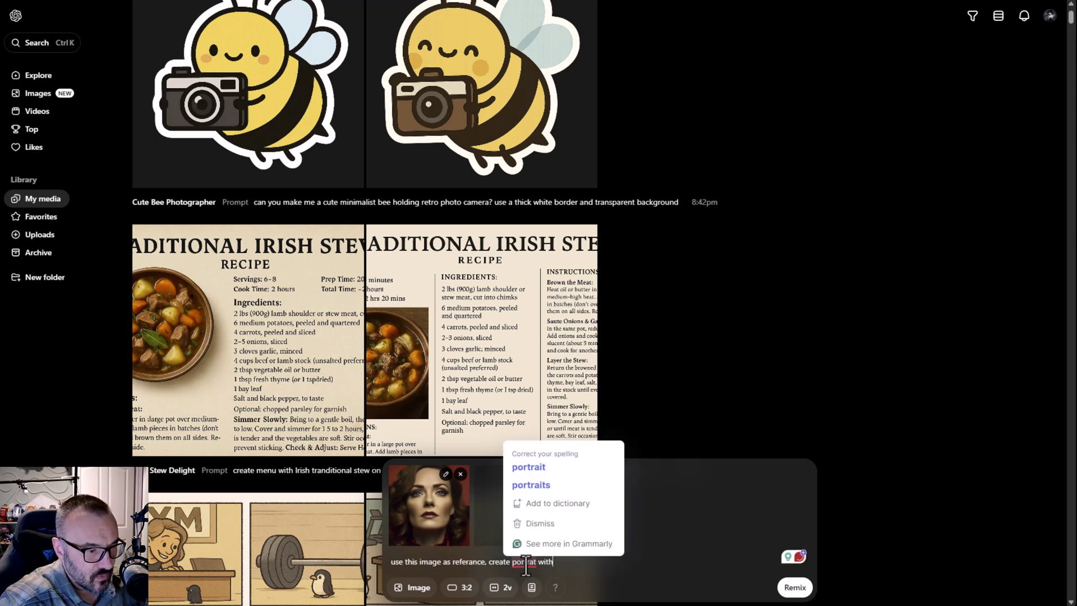
{"action": "left_click", "coordinate": [546, 468]}
{"action": "double_click", "coordinate": [562, 557]}
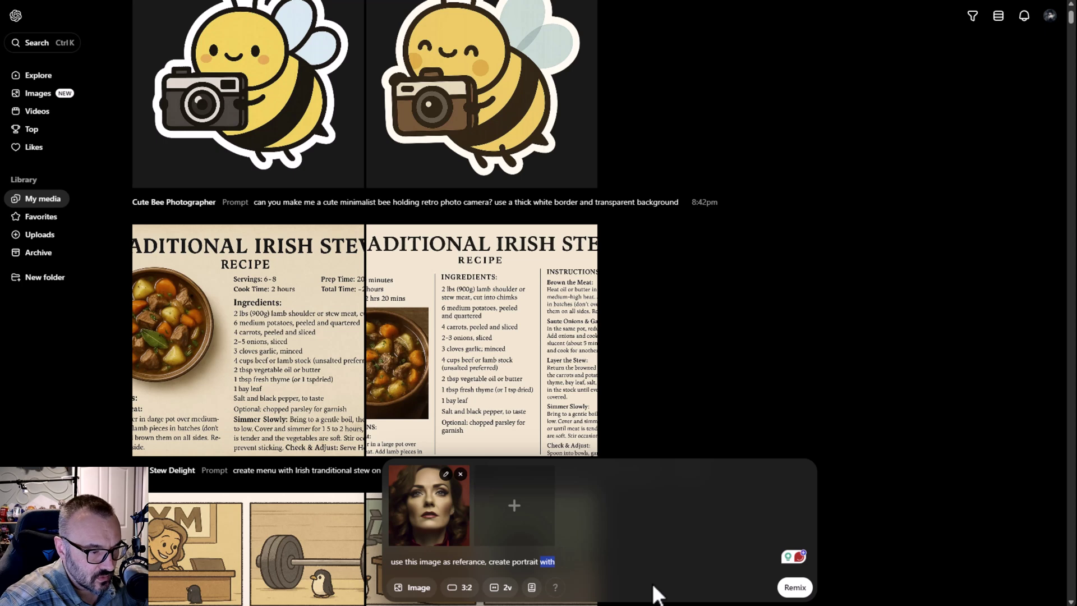
{"action": "left_click", "coordinate": [583, 562]}
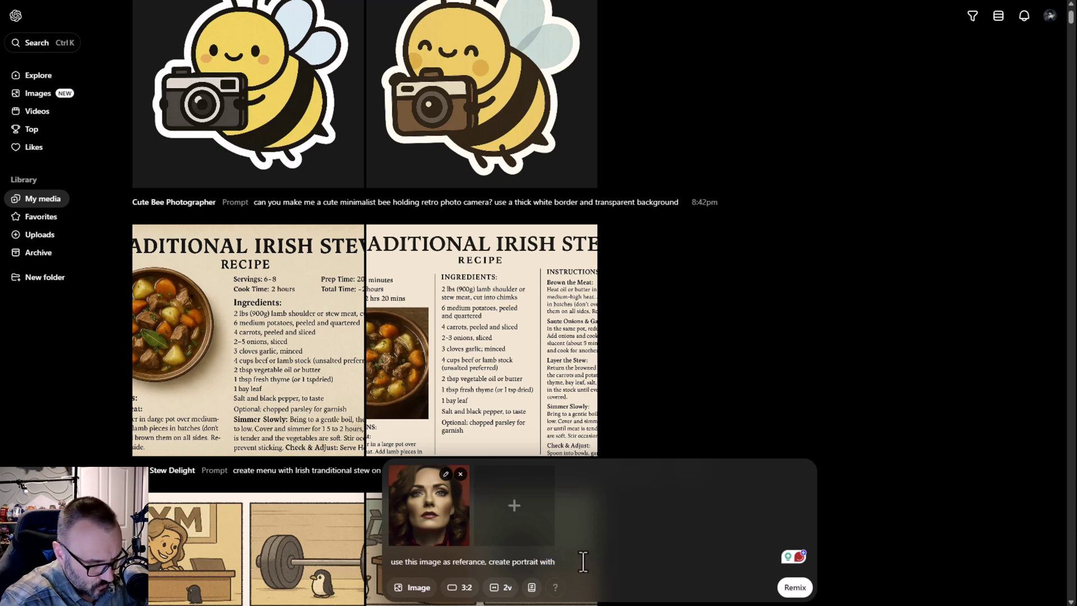
{"action": "type", "text": "text o"}
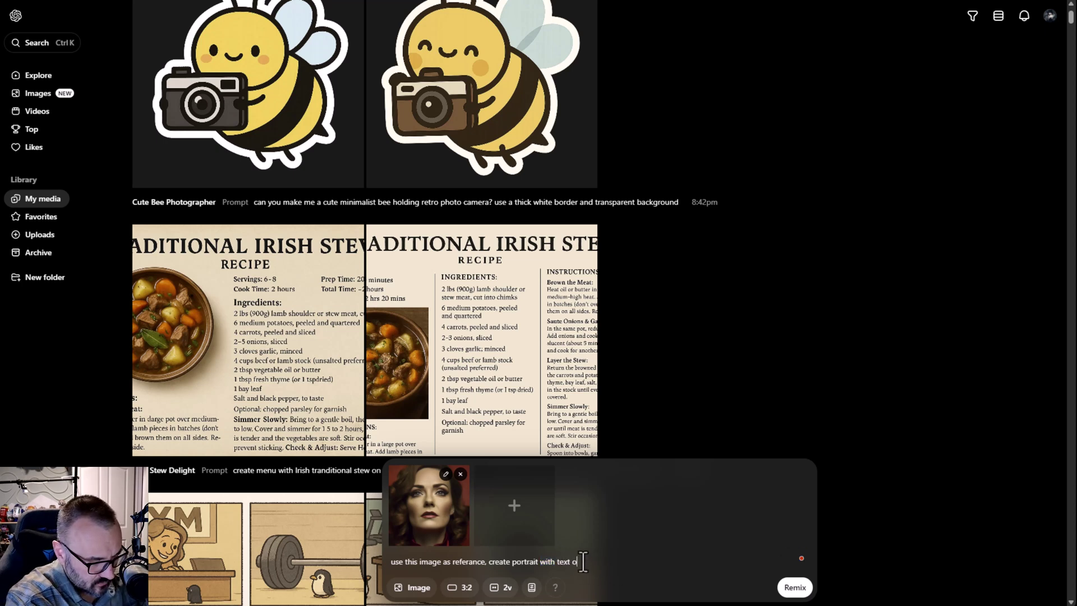
{"action": "type", "text": "ver it"}
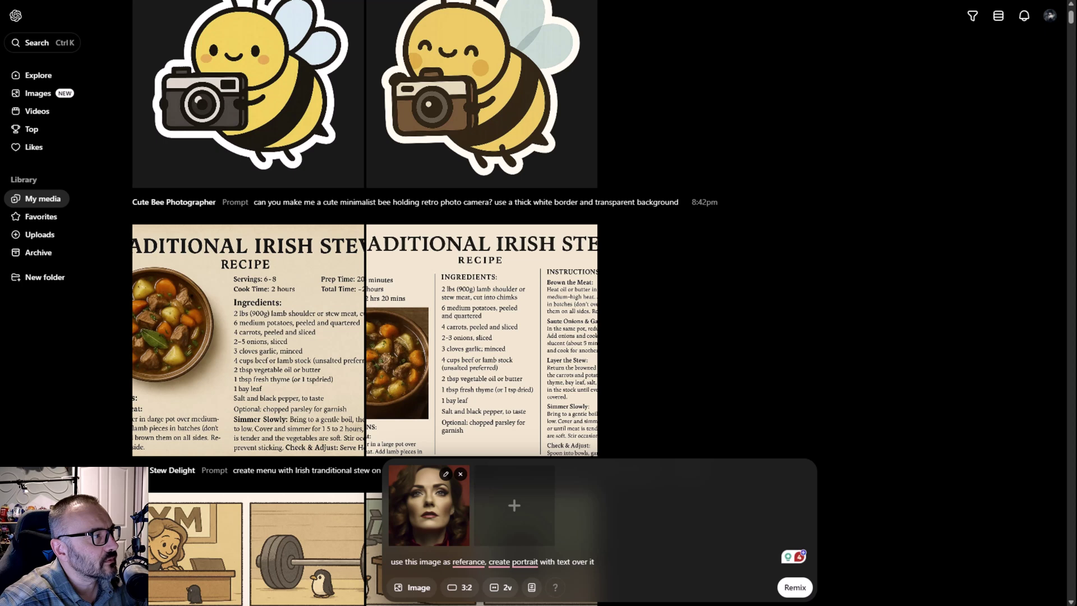
Rewrite the prompt to request a reference-based portrait, "this face reflecting from the mirror and on the mirror writing in lipstick "Welcome to my mind""
{"action": "key", "text": "ctrl+a"}
{"action": "type", "text": "use this image as a reference, and create a portrait, this face reflecting from the mirror and on the mirror writing in lipstick \"Welcome to my mind\""}
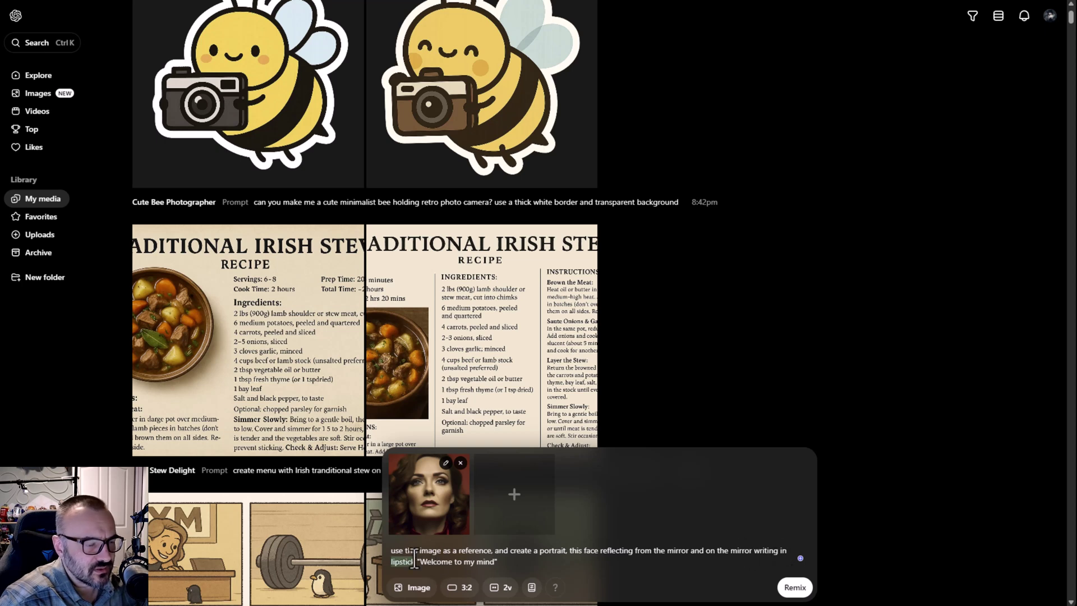
Change "writing in lipstick" to "writing with lipstick" in the prompt and generate the remix
{"action": "left_click", "coordinate": [780, 550]}
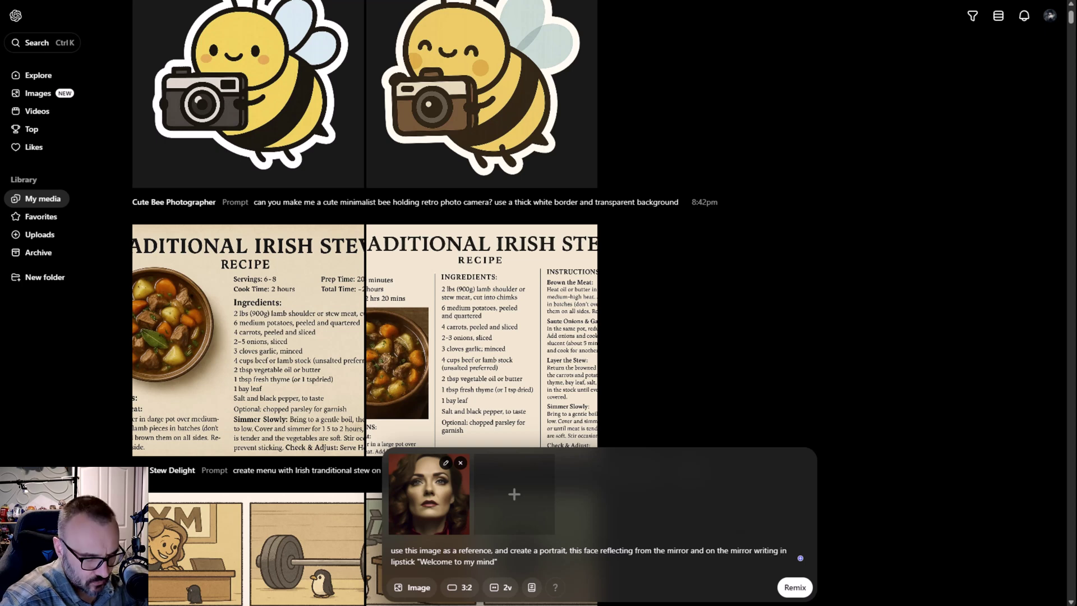
{"action": "key", "text": "Delete"}
{"action": "key", "text": "Delete"}
{"action": "type", "text": "with"}
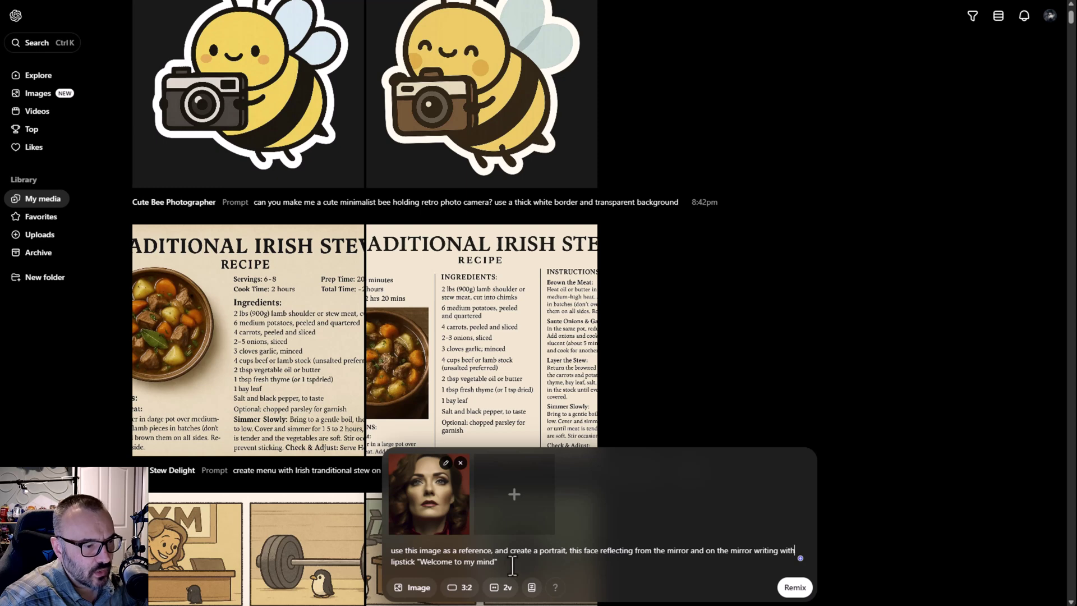
{"action": "left_click", "coordinate": [798, 589]}
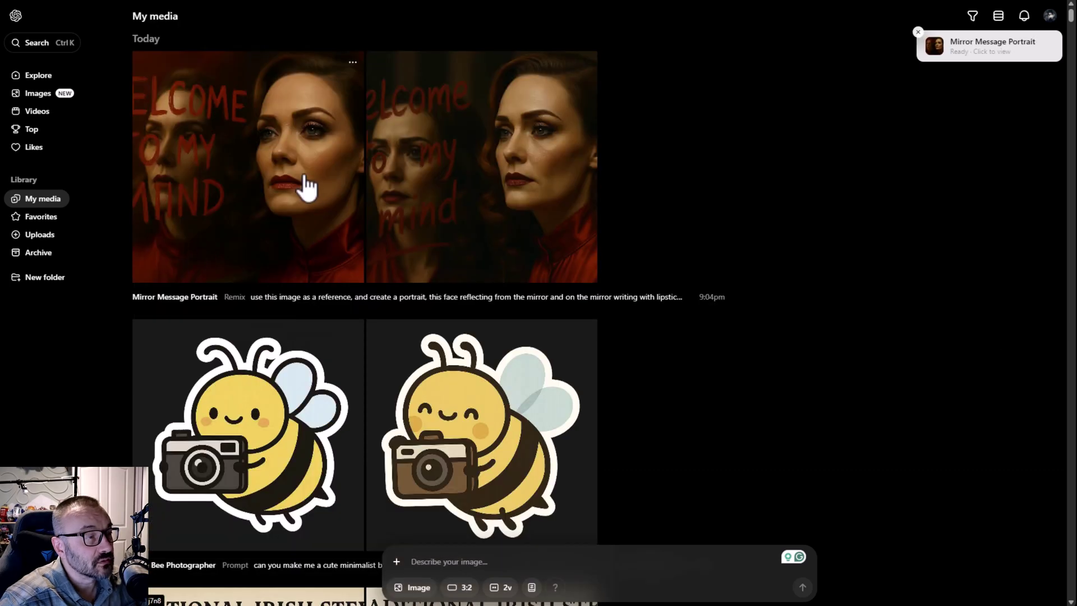
View both Mirror Message Portrait images at full size, one after the other, and return to the media library
{"action": "left_click", "coordinate": [305, 185]}
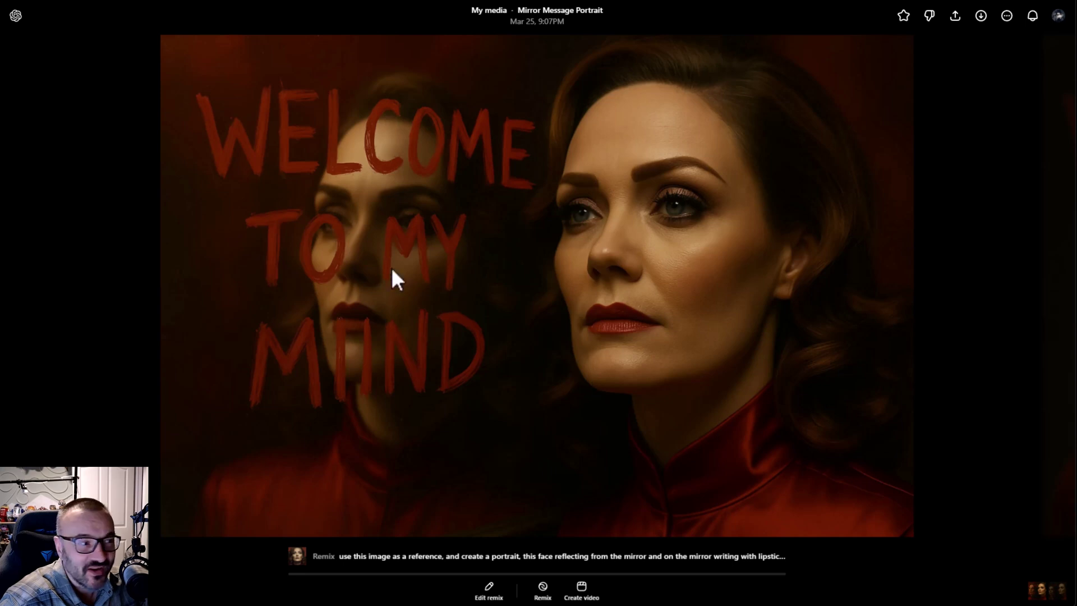
{"action": "left_click", "coordinate": [950, 305]}
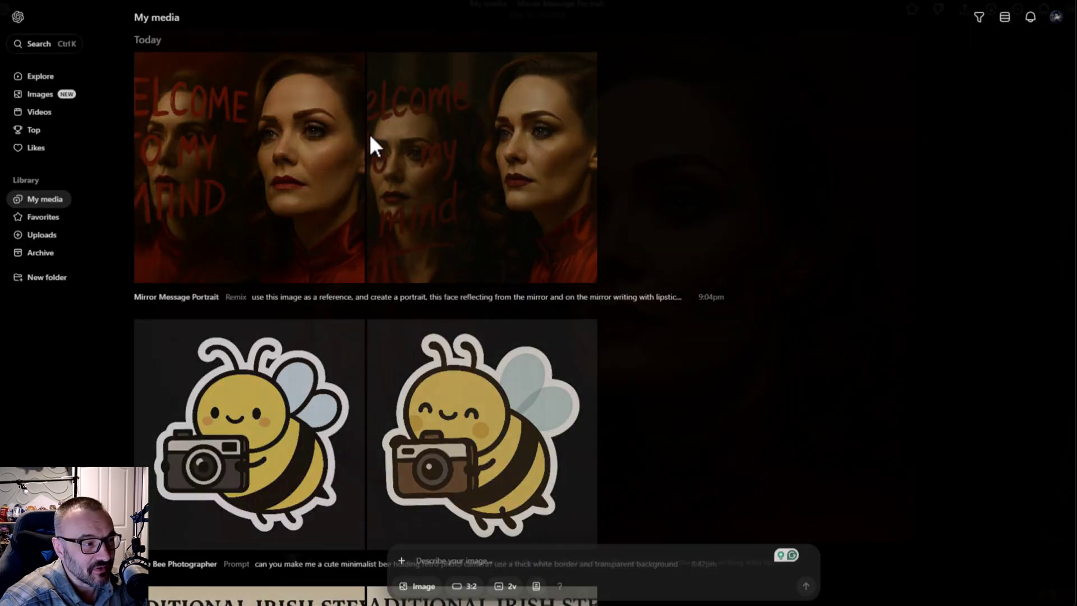
{"action": "left_click", "coordinate": [536, 199]}
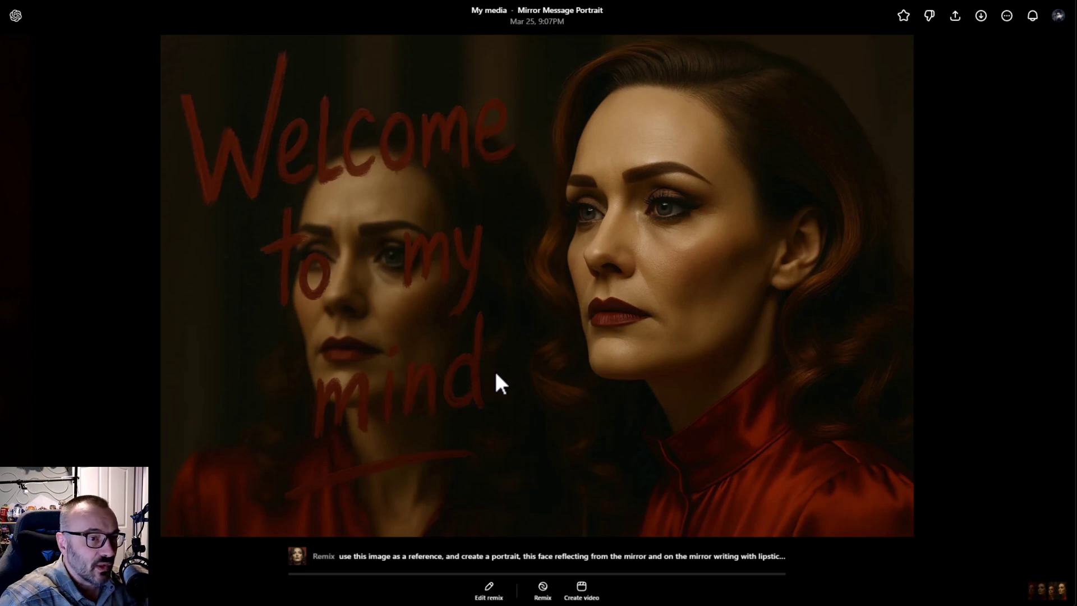
{"action": "left_click", "coordinate": [951, 219]}
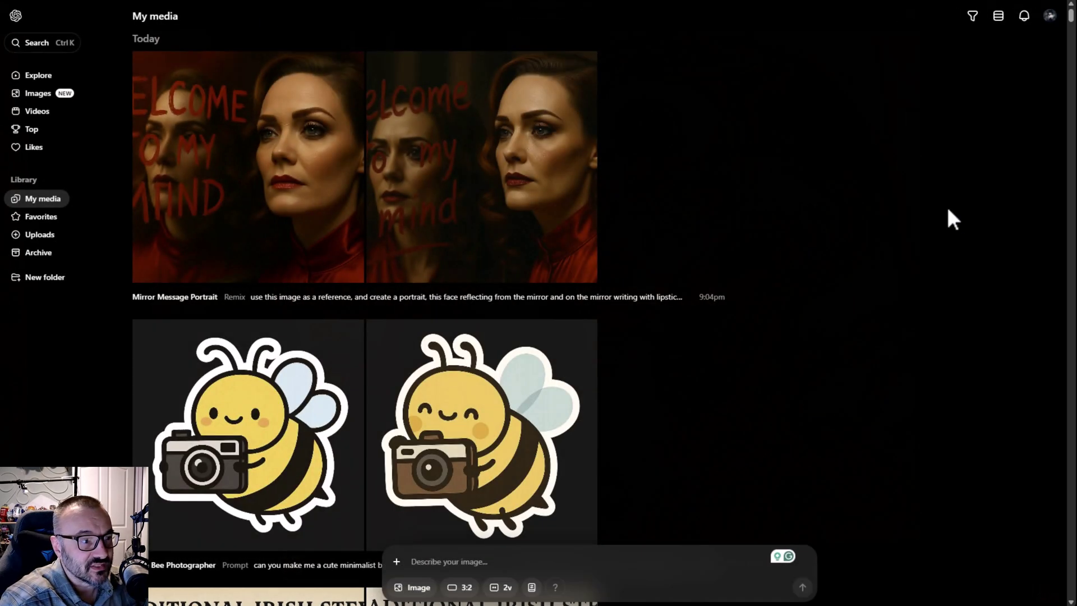